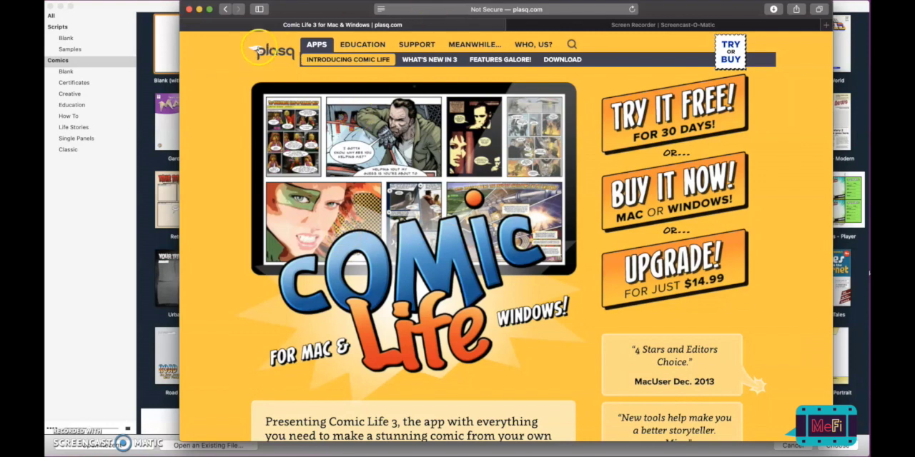
- Request the free 30-day trial of Comic Life on the plasq.com/apps/comiclife/macwin/ page
{"action": "left_click", "coordinate": [422, 10]}
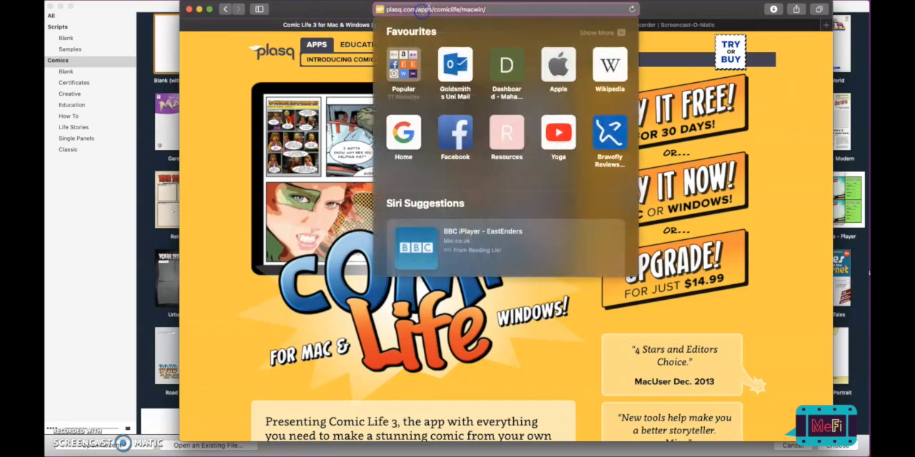
{"action": "left_click", "coordinate": [783, 122]}
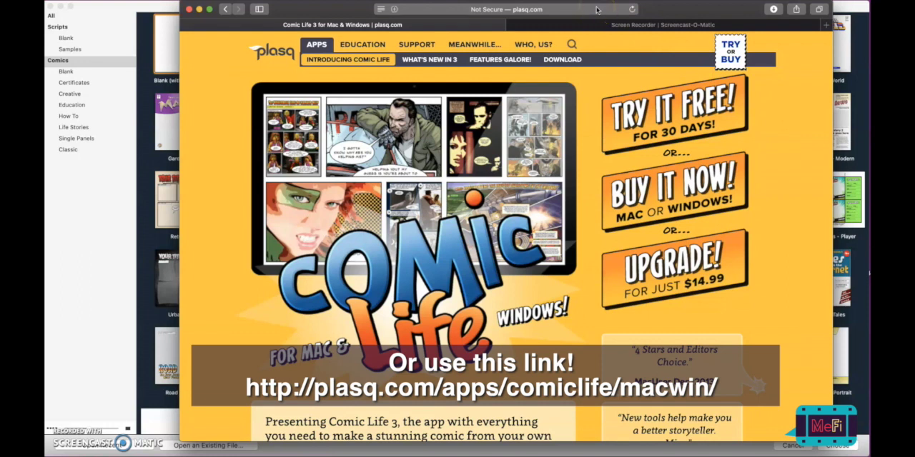
{"action": "left_click", "coordinate": [684, 103]}
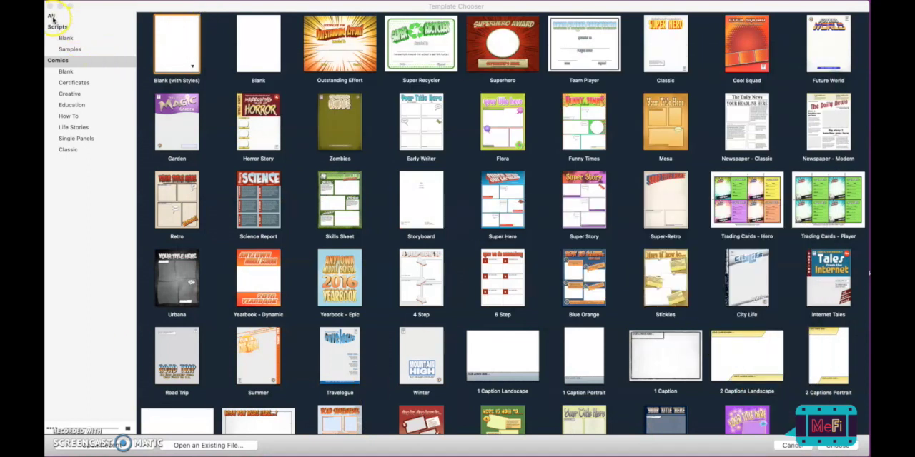
- In Comic Life's template chooser, browse the All, Scripts and Comics categories
{"action": "left_click", "coordinate": [52, 19]}
{"action": "left_click", "coordinate": [51, 16]}
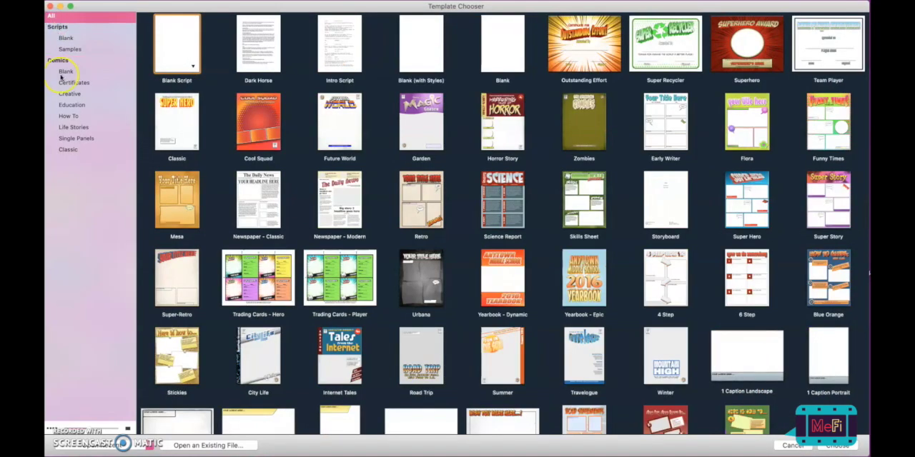
{"action": "left_click", "coordinate": [58, 28]}
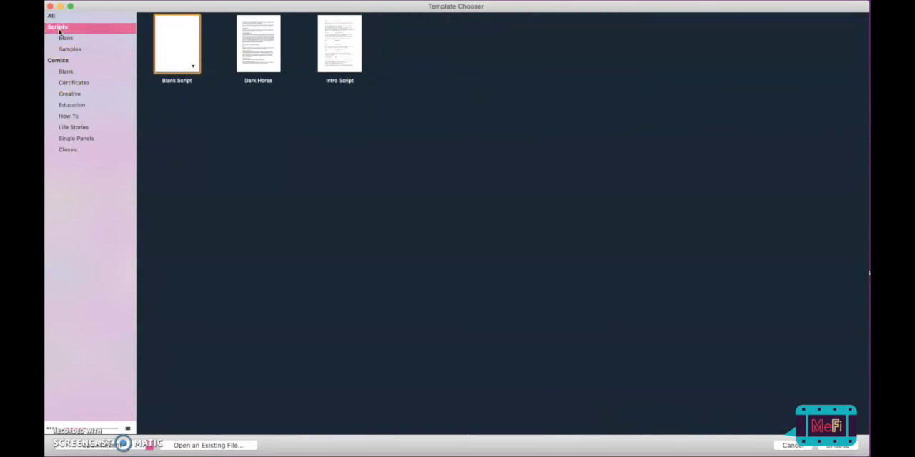
{"action": "left_click", "coordinate": [52, 16]}
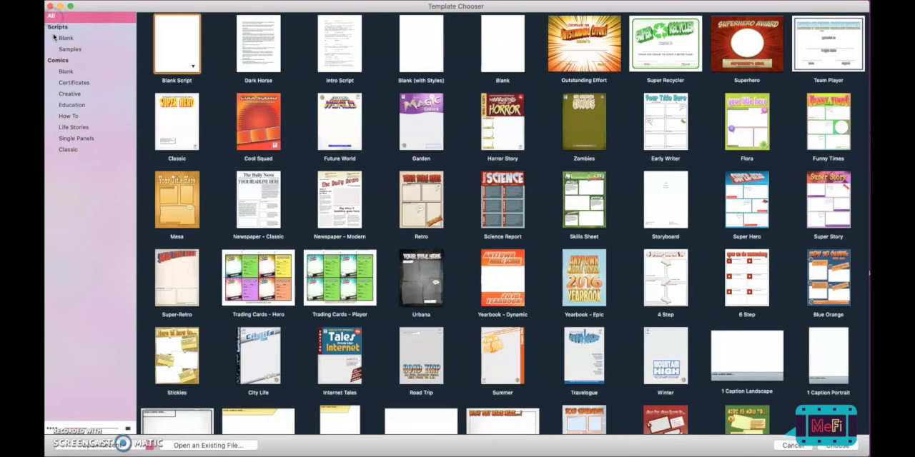
{"action": "left_click", "coordinate": [58, 60]}
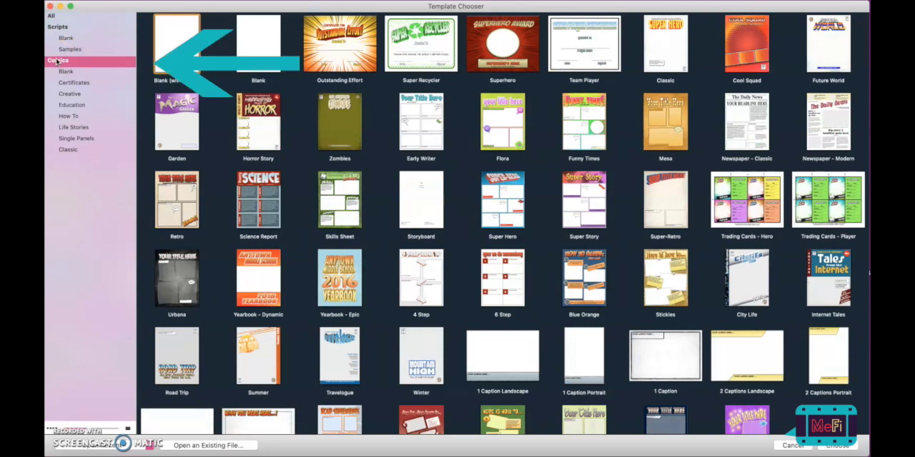
- Create a new comic from the Blank (with Styles) template in the Blank category of Comics
{"action": "left_click", "coordinate": [171, 45]}
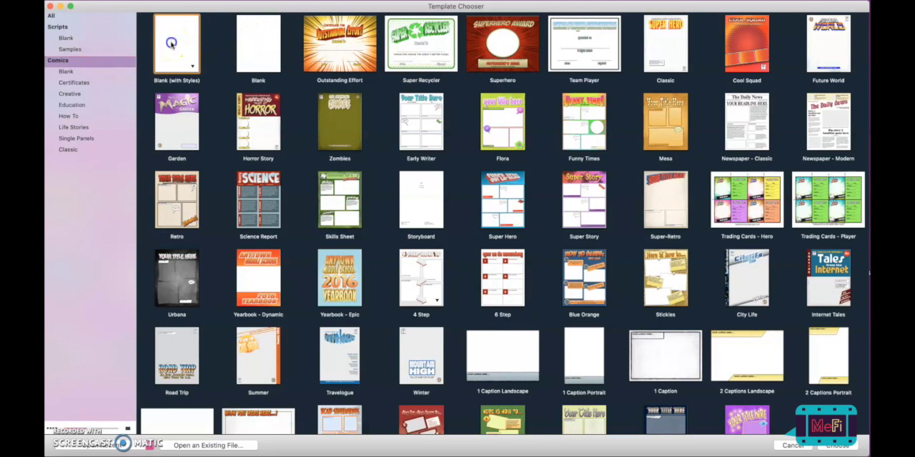
{"action": "left_click", "coordinate": [65, 72]}
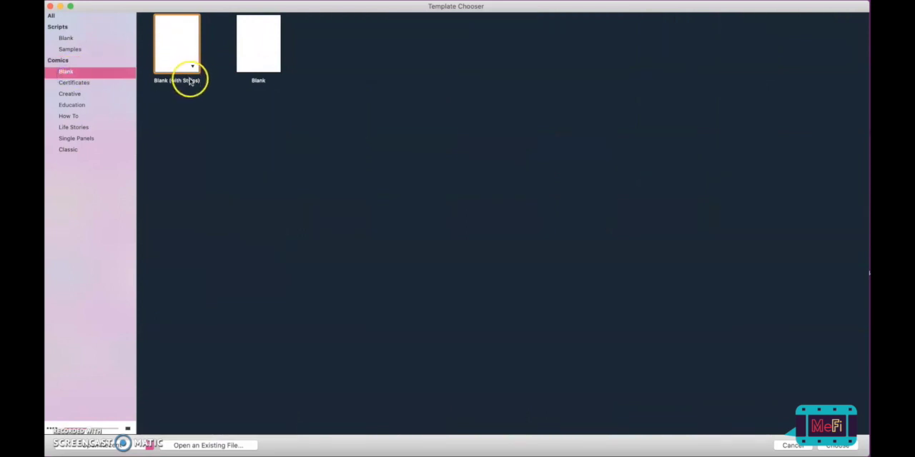
{"action": "left_click", "coordinate": [177, 59]}
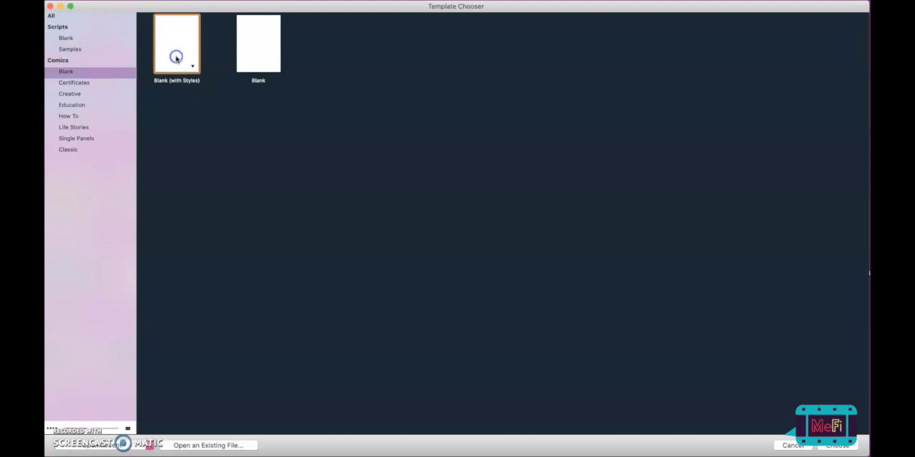
{"action": "double_click", "coordinate": [192, 67]}
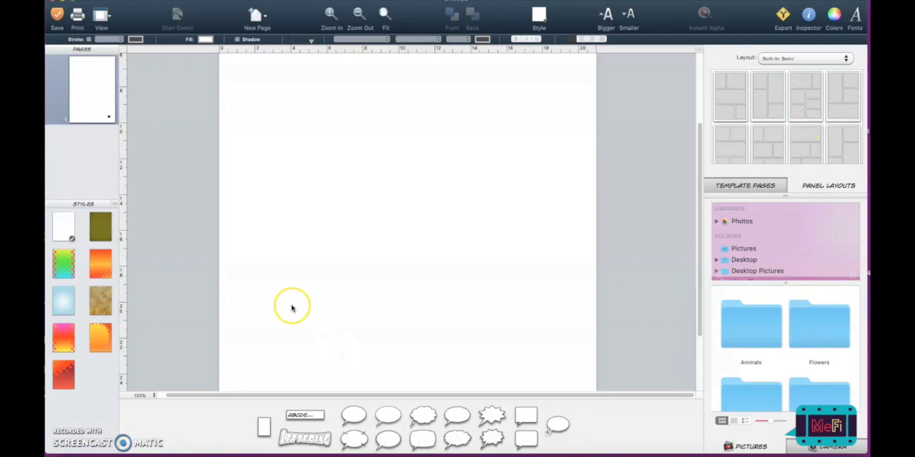
{"action": "left_click", "coordinate": [331, 17]}
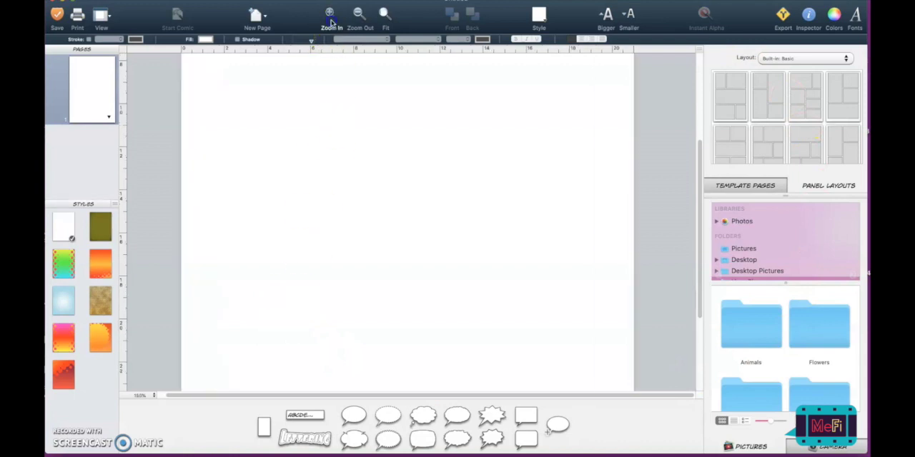
{"action": "left_click", "coordinate": [360, 16]}
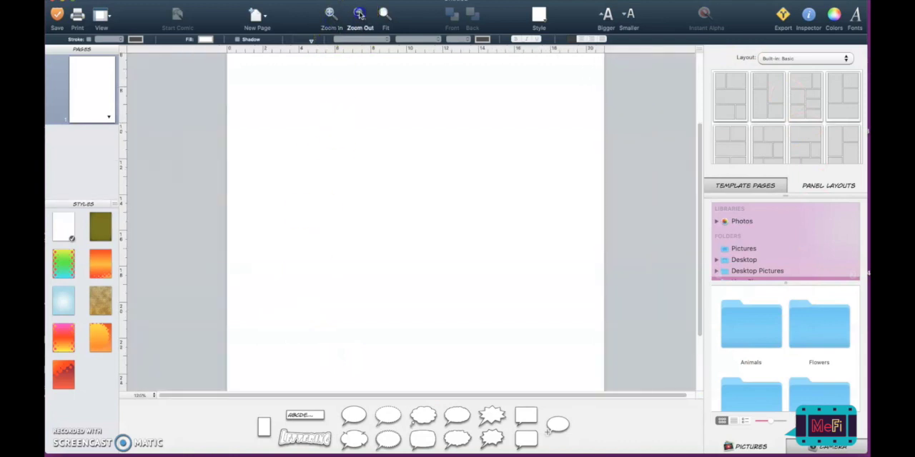
{"action": "left_click", "coordinate": [384, 16]}
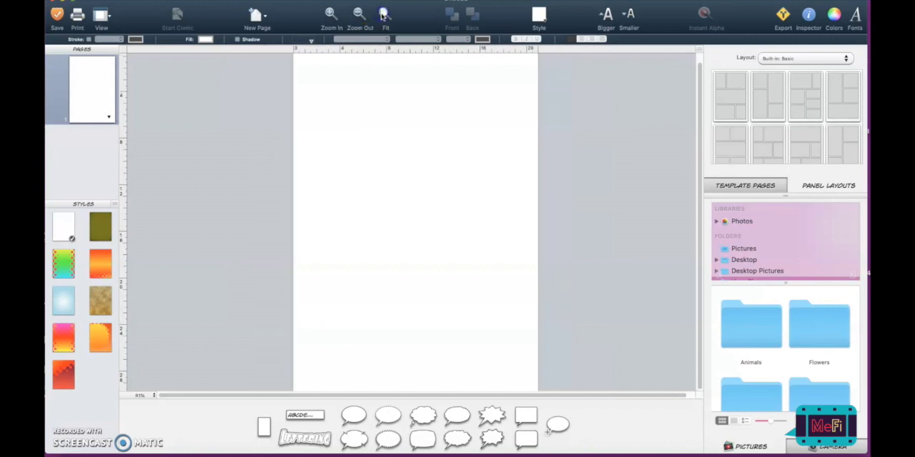
{"action": "left_click", "coordinate": [328, 16]}
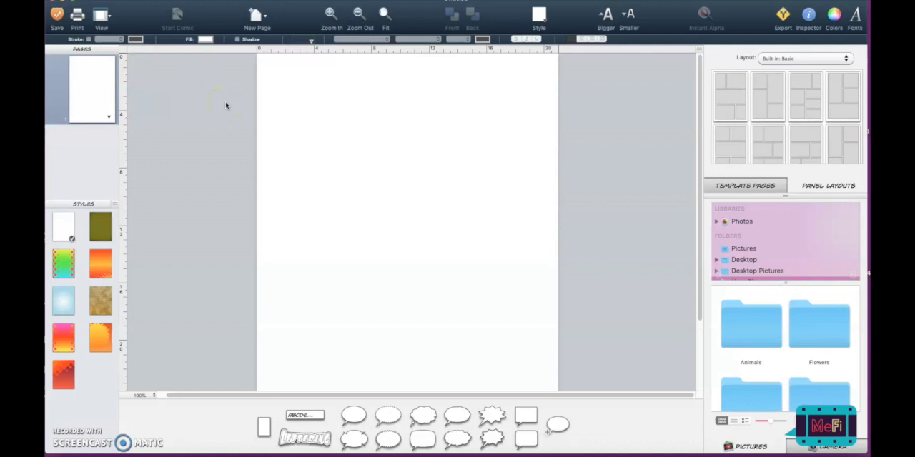
- Add a second blank page to the comic and delete it again
{"action": "left_click", "coordinate": [254, 18]}
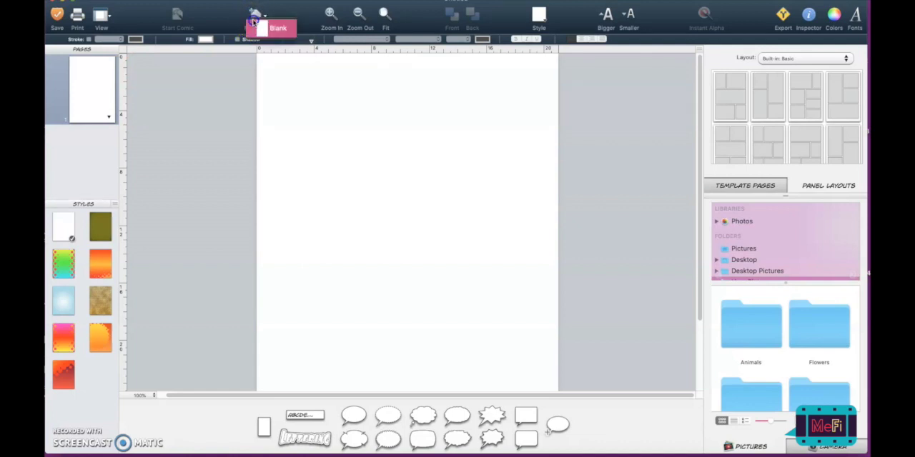
{"action": "left_click", "coordinate": [260, 29]}
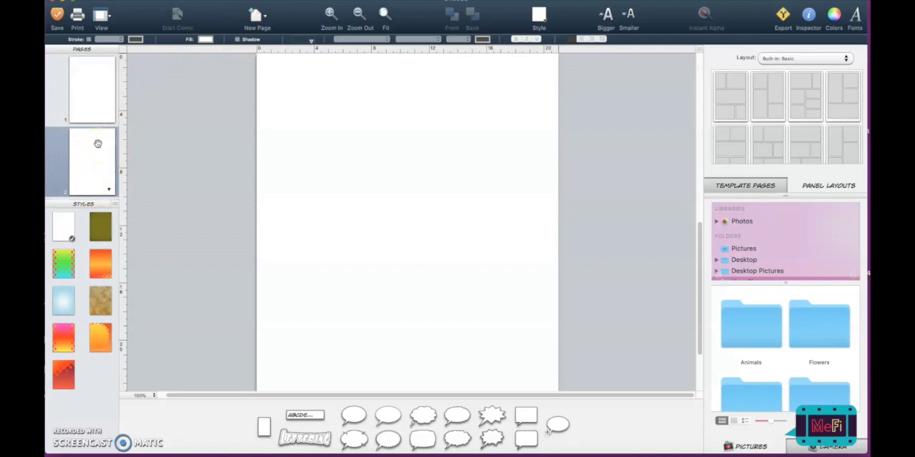
{"action": "right_click", "coordinate": [98, 143]}
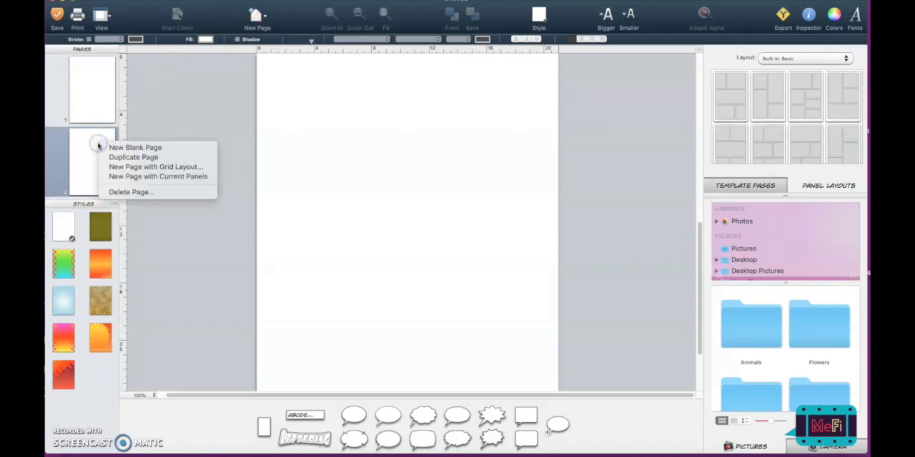
{"action": "left_click", "coordinate": [113, 192]}
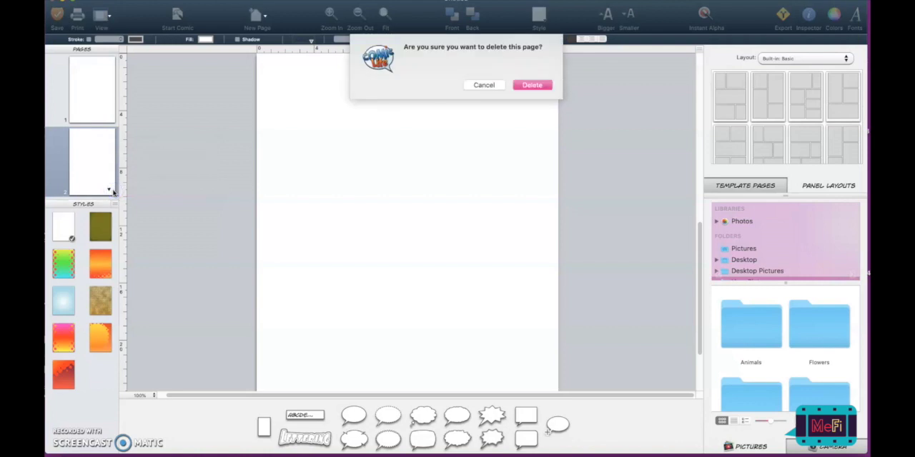
{"action": "key", "text": "Return"}
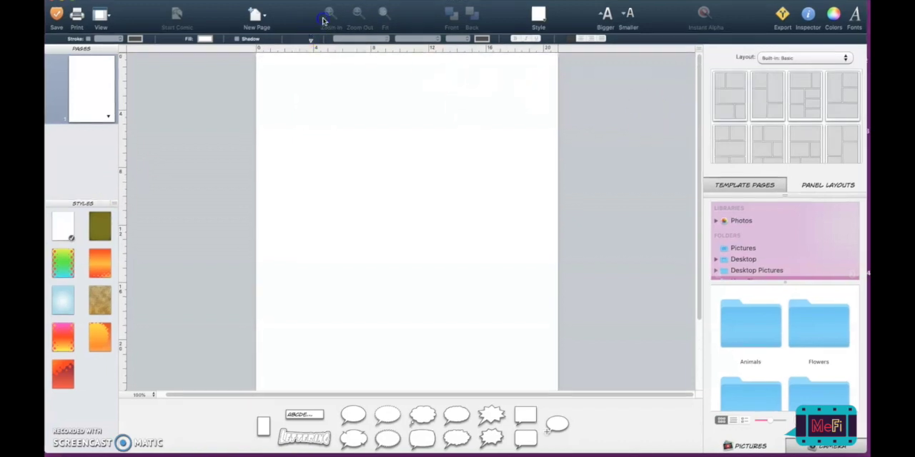
- Apply the first Built-in: Basic template page, with five panels, to the blank page and undo it
{"action": "left_click", "coordinate": [626, 115]}
{"action": "left_click", "coordinate": [358, 13]}
{"action": "left_click", "coordinate": [358, 13]}
{"action": "left_click", "coordinate": [330, 13]}
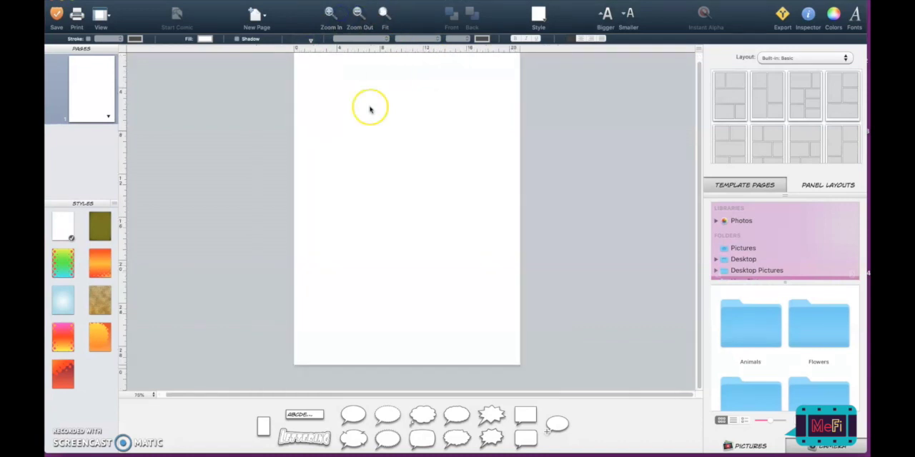
{"action": "left_click", "coordinate": [741, 88]}
{"action": "left_click_drag", "start_coordinate": [741, 87], "coordinate": [474, 126]}
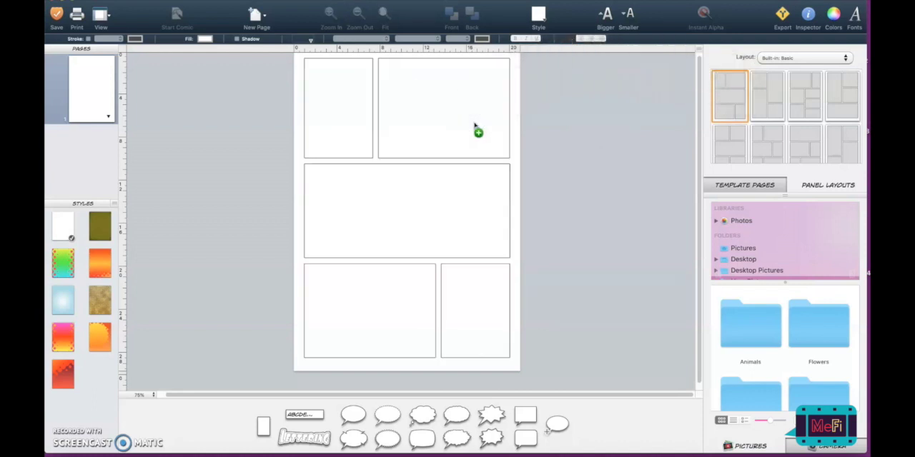
{"action": "key", "text": "super+z"}
- Place the first five-panel Built-in: Basic layout on the empty page again
{"action": "left_click", "coordinate": [362, 81]}
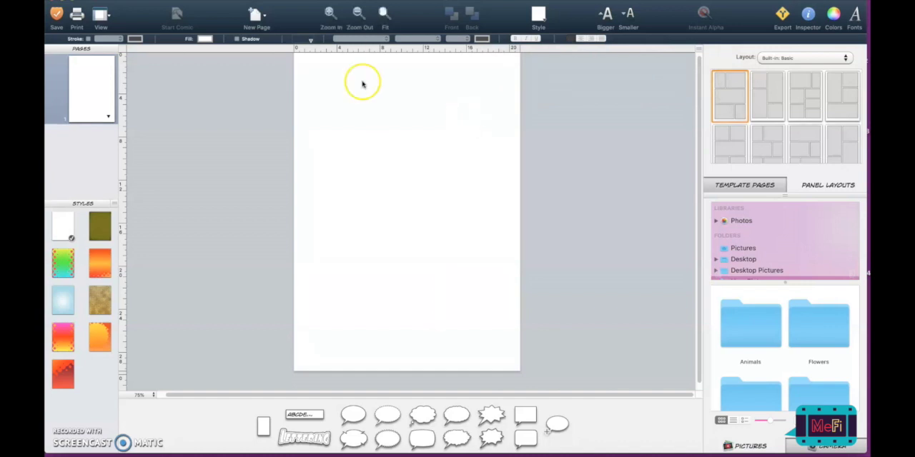
{"action": "left_click_drag", "start_coordinate": [719, 82], "coordinate": [388, 132]}
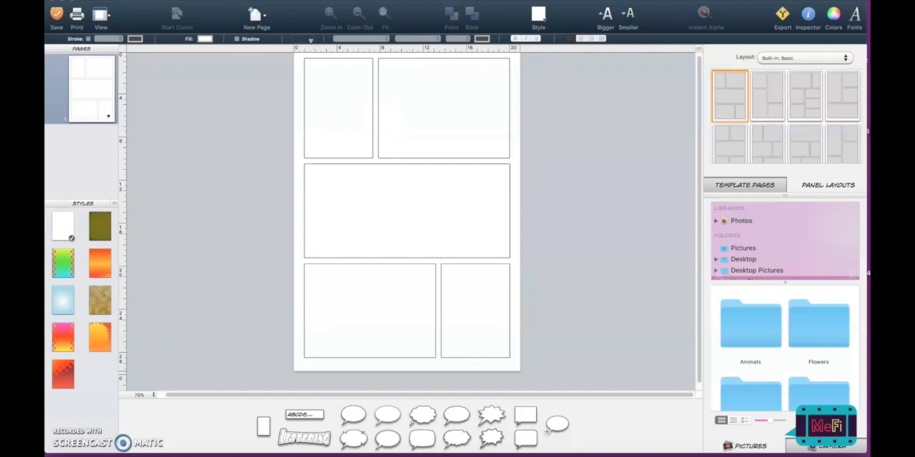
{"action": "left_click", "coordinate": [131, 1]}
{"action": "left_click", "coordinate": [143, 0]}
- Apply the second Built-in: Basic layout to the page and shorten its upper-left panel to about half its height
{"action": "left_click_drag", "start_coordinate": [766, 95], "coordinate": [374, 125]}
{"action": "left_click", "coordinate": [359, 141]}
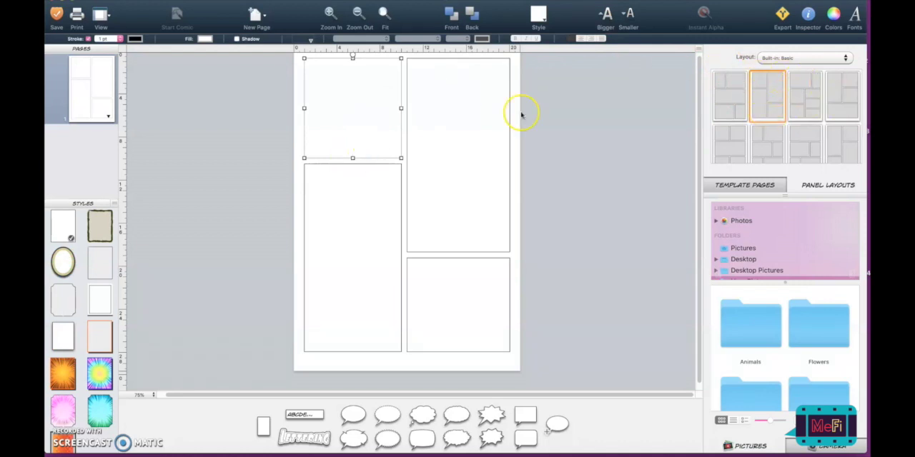
{"action": "left_click_drag", "start_coordinate": [352, 158], "coordinate": [357, 105]}
- Extend the lower-left panel upward to just below the shortened panel, and delete the tall upper-right panel
{"action": "left_click", "coordinate": [340, 210]}
{"action": "left_click_drag", "start_coordinate": [352, 162], "coordinate": [352, 117]}
{"action": "left_click", "coordinate": [438, 137]}
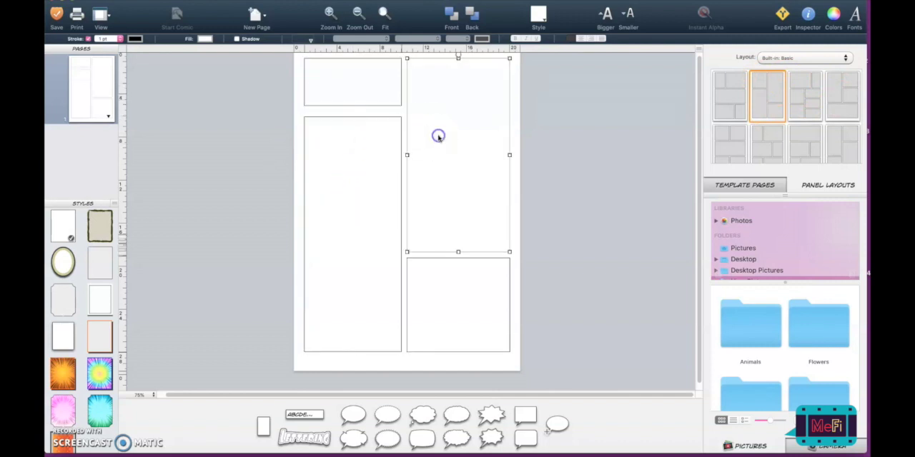
{"action": "key", "text": "Delete"}
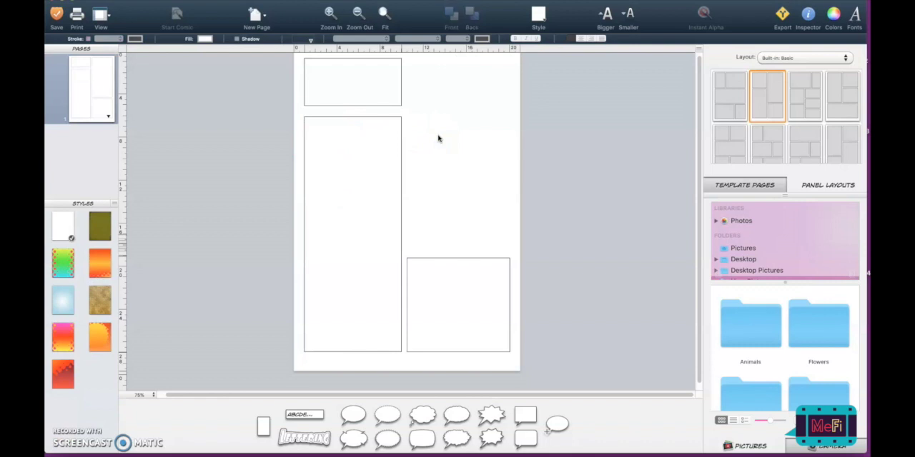
{"action": "key", "text": "XF86AudioRaiseVolume"}
{"action": "key", "text": "XF86AudioRaiseVolume"}
{"action": "key", "text": "XF86AudioRaiseVolume"}
{"action": "key", "text": "XF86AudioRaiseVolume"}
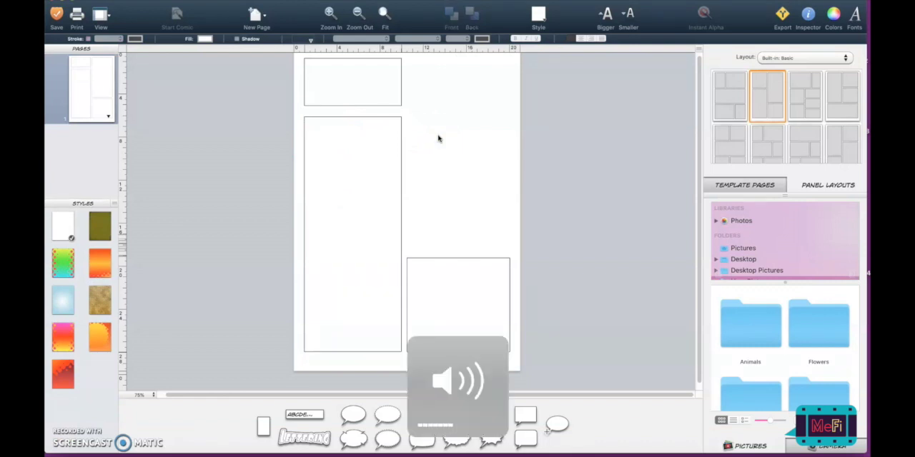
- Stretch the lower-right panel upward and widen the upper-left panel across the page to the right margin
{"action": "left_click", "coordinate": [433, 259]}
{"action": "left_click_drag", "start_coordinate": [456, 258], "coordinate": [457, 141]}
{"action": "left_click", "coordinate": [394, 87]}
{"action": "left_click_drag", "start_coordinate": [401, 82], "coordinate": [513, 82]}
{"action": "left_click", "coordinate": [451, 131]}
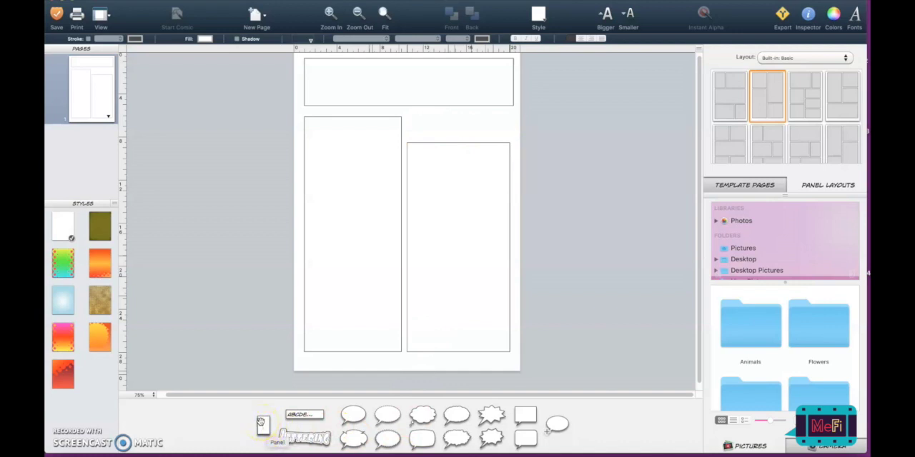
- Add a new panel about 9.5 cm wide and resize it to fill the gap above the lower-right panel
{"action": "left_click_drag", "start_coordinate": [262, 422], "coordinate": [510, 120]}
{"action": "left_click_drag", "start_coordinate": [383, 119], "coordinate": [407, 118]}
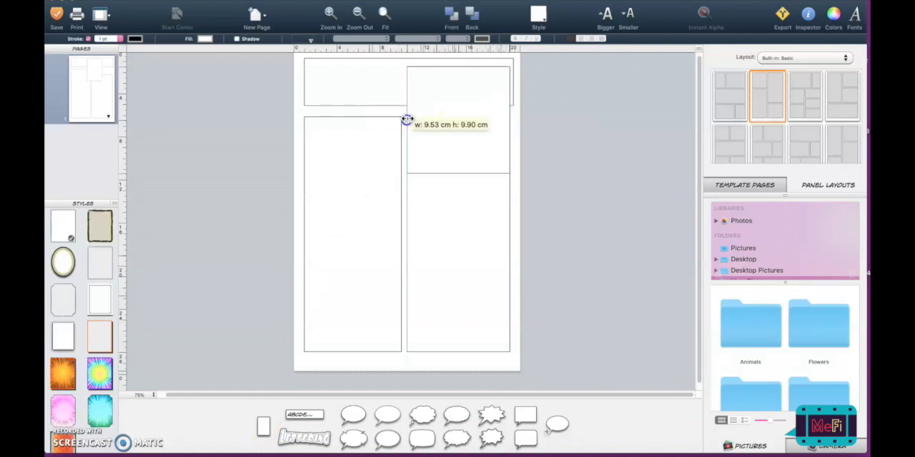
{"action": "left_click_drag", "start_coordinate": [457, 66], "coordinate": [458, 110]}
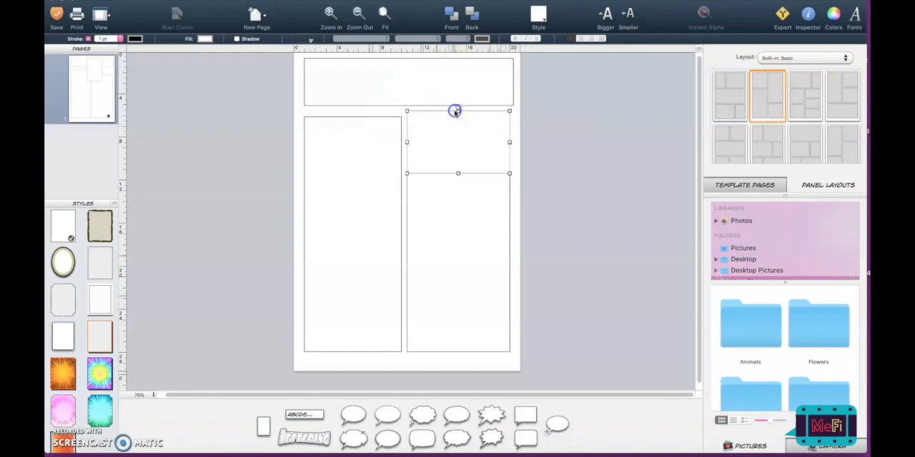
{"action": "left_click_drag", "start_coordinate": [458, 171], "coordinate": [456, 140]}
{"action": "left_click_drag", "start_coordinate": [457, 77], "coordinate": [456, 110]}
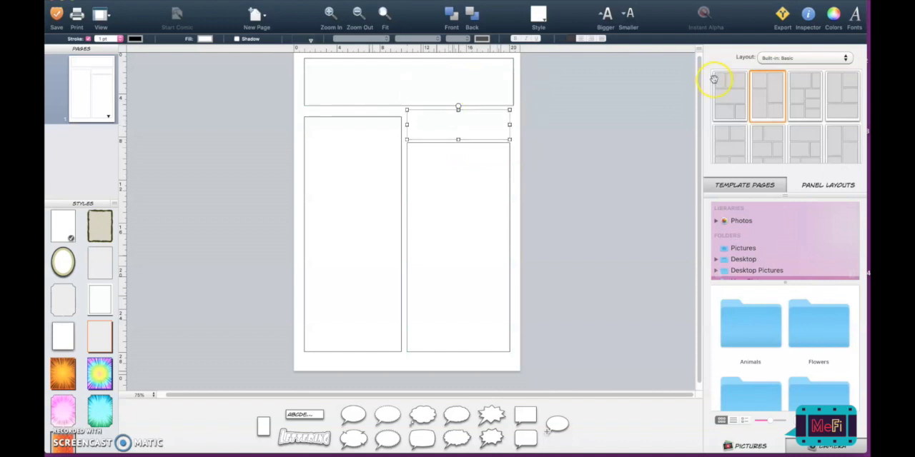
- Look through the available Built-in: Basic template page layouts
{"action": "left_click", "coordinate": [725, 99]}
{"action": "left_click", "coordinate": [770, 97]}
{"action": "left_click", "coordinate": [802, 98]}
{"action": "left_click", "coordinate": [833, 98]}
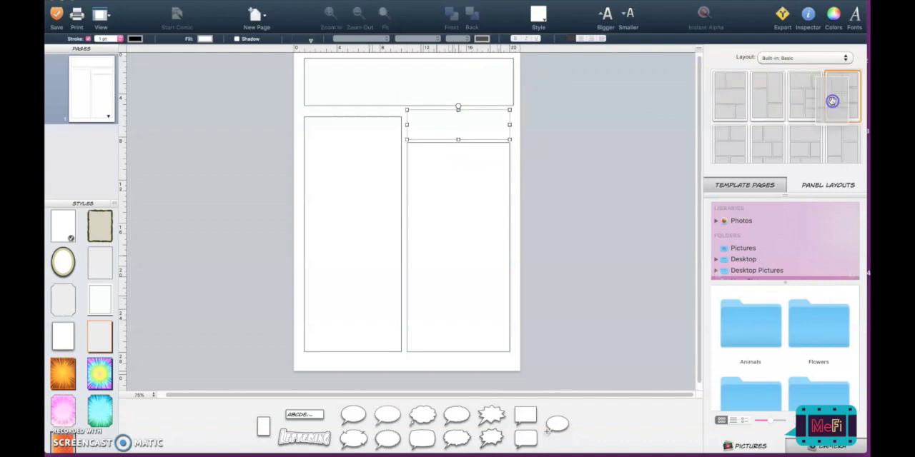
{"action": "scroll", "coordinate": [837, 130], "scroll_direction": "down", "scroll_amount": 1}
{"action": "left_click", "coordinate": [806, 138]}
{"action": "scroll", "coordinate": [746, 105], "scroll_direction": "up", "scroll_amount": 1}
{"action": "left_click", "coordinate": [744, 99]}
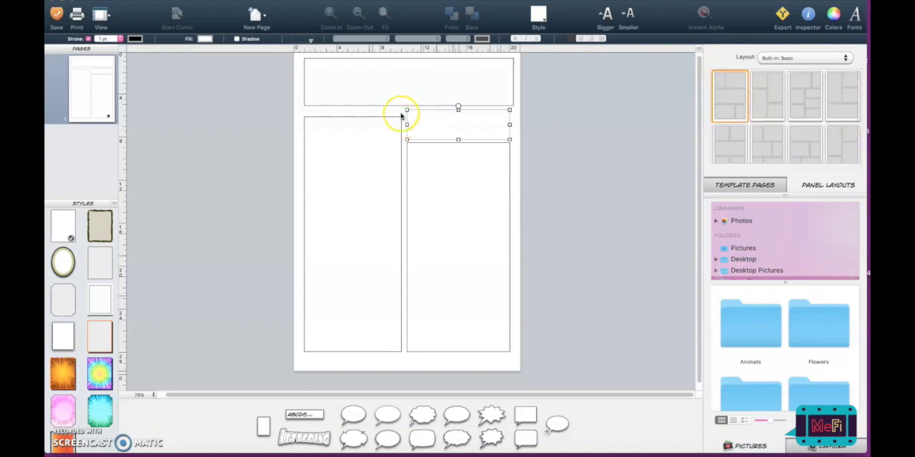
- Add a new blank page after the comic's first page
{"action": "left_click", "coordinate": [255, 15]}
{"action": "left_click", "coordinate": [261, 31]}
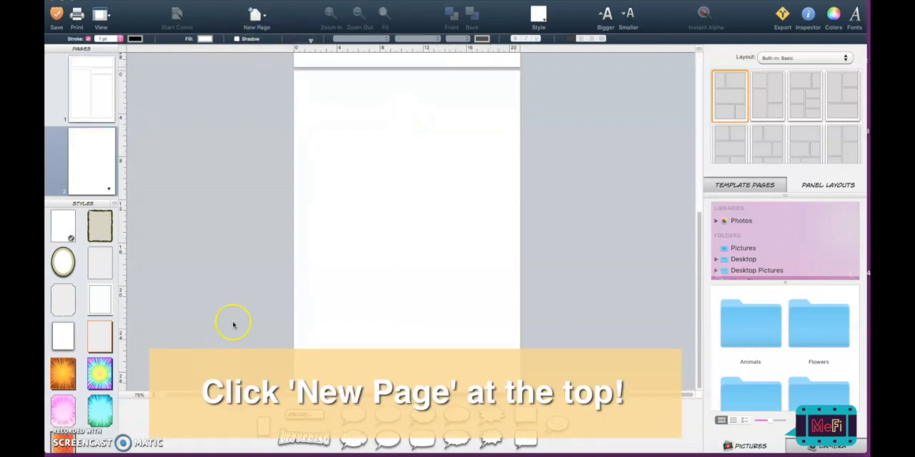
- Add three panels to the second page, two side by side along its upper edge and one below the first
{"action": "left_click_drag", "start_coordinate": [263, 426], "coordinate": [340, 132]}
{"action": "left_click_drag", "start_coordinate": [258, 427], "coordinate": [417, 142]}
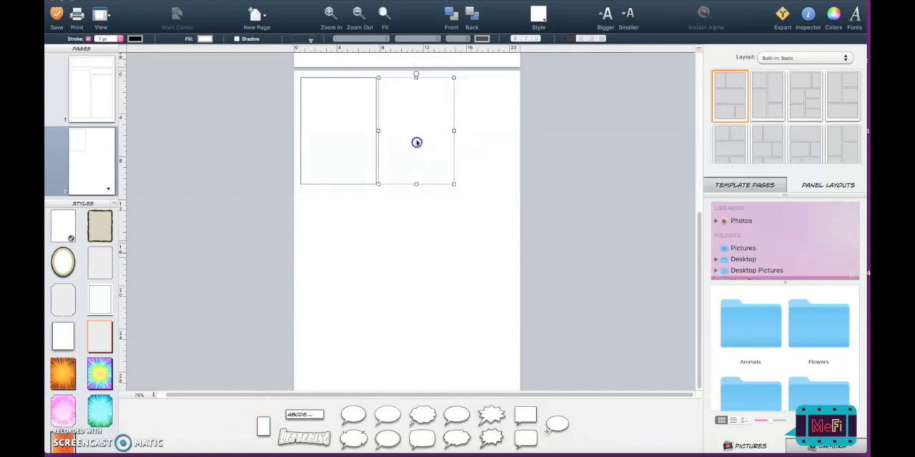
{"action": "left_click_drag", "start_coordinate": [260, 426], "coordinate": [337, 246]}
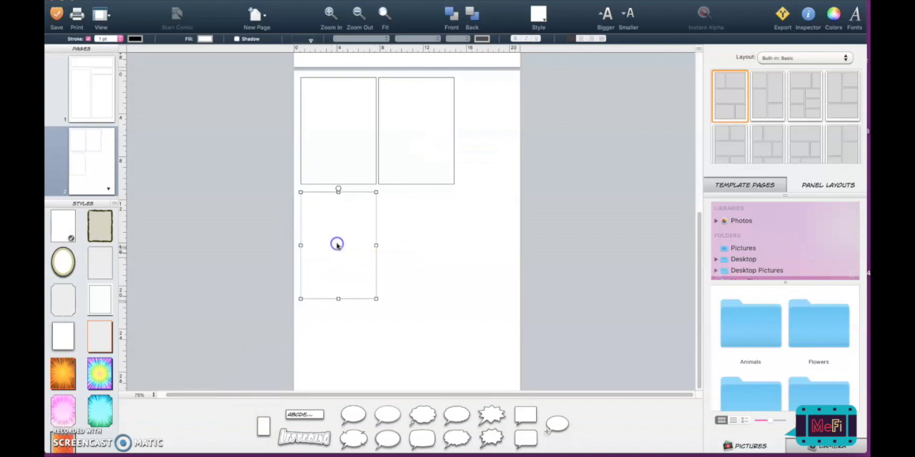
{"action": "left_click", "coordinate": [391, 262]}
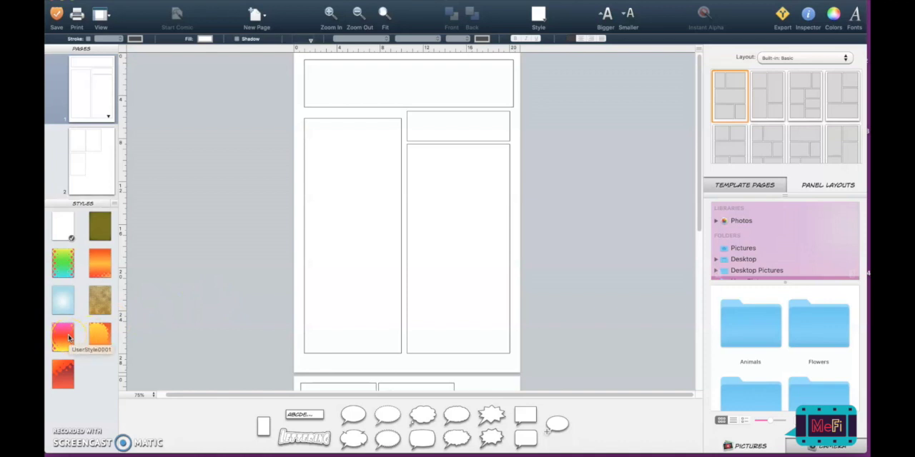
- Apply the light blue background style to the first page
{"action": "left_click_drag", "start_coordinate": [67, 307], "coordinate": [115, 244]}
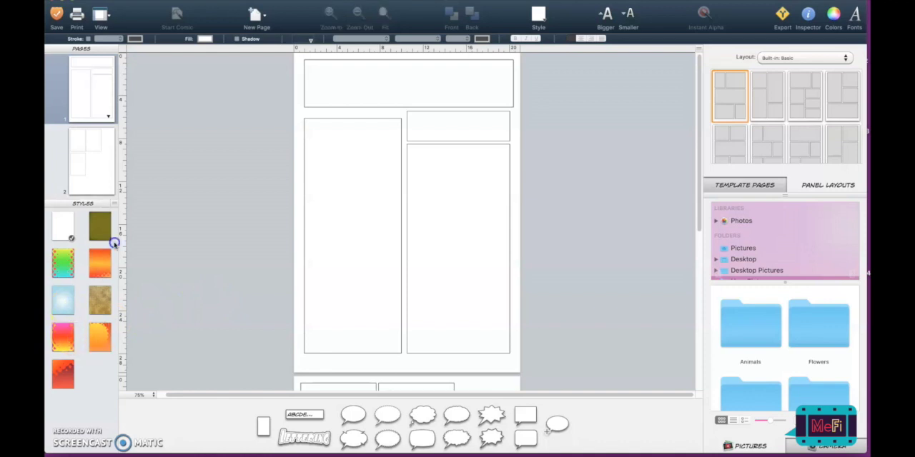
{"action": "left_click_drag", "start_coordinate": [277, 146], "coordinate": [299, 151]}
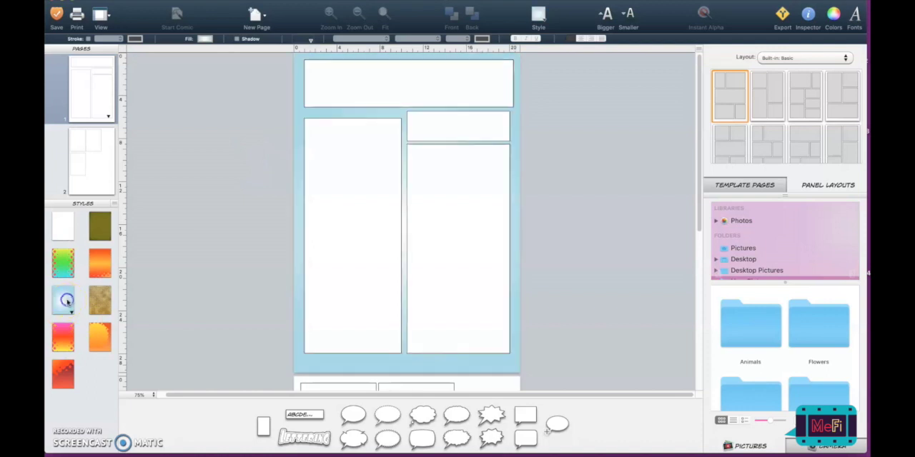
- Try the light blue background on the second page and settle on the orange gradient style with halftone dots
{"action": "scroll", "coordinate": [188, 268], "scroll_direction": "down", "scroll_amount": 5}
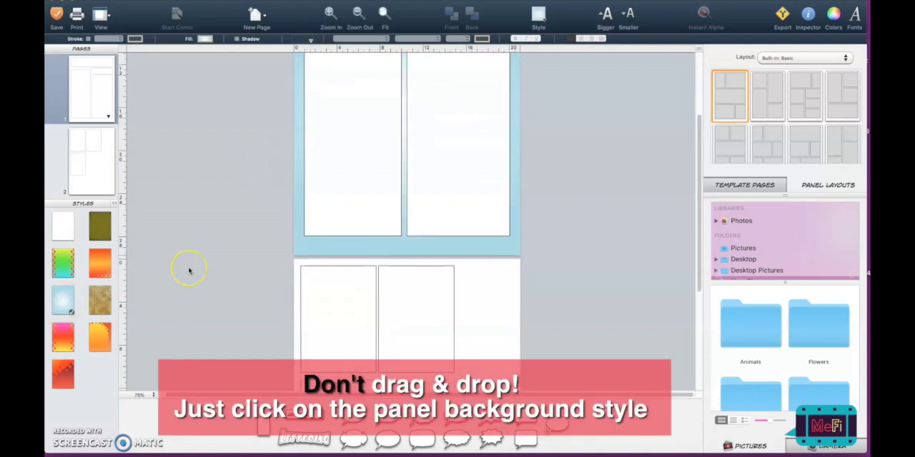
{"action": "left_click", "coordinate": [98, 269]}
{"action": "scroll", "coordinate": [168, 229], "scroll_direction": "up", "scroll_amount": 6}
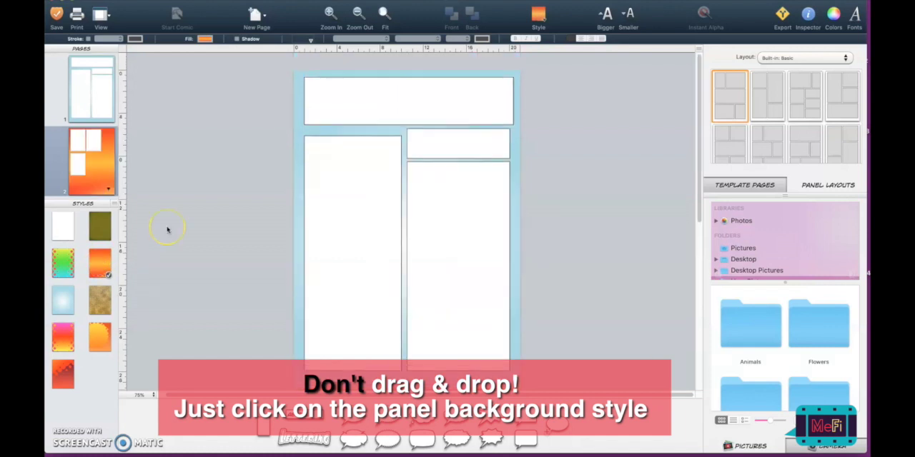
{"action": "scroll", "coordinate": [167, 229], "scroll_direction": "down", "scroll_amount": 7}
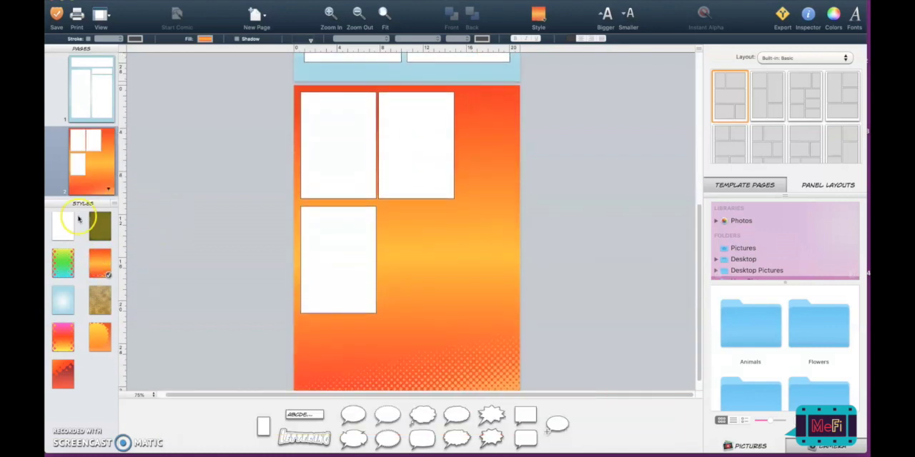
{"action": "left_click", "coordinate": [62, 301]}
{"action": "left_click", "coordinate": [98, 274]}
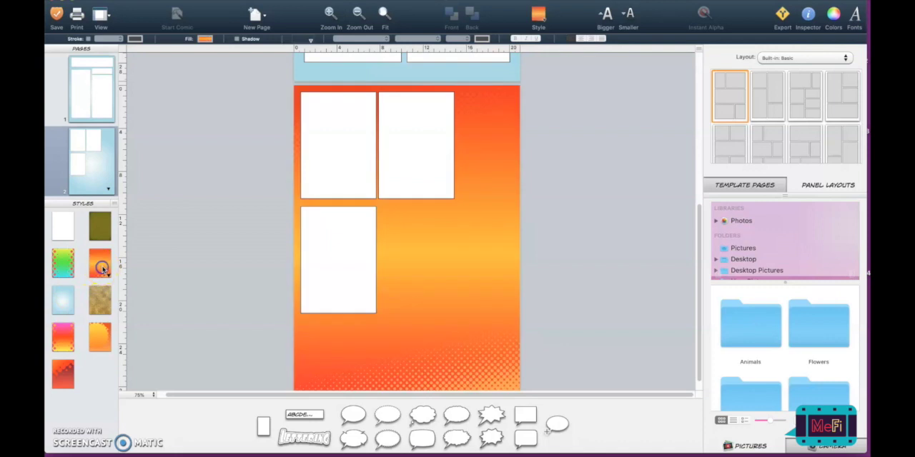
- Apply the same orange gradient background style to the first page so both pages match
{"action": "scroll", "coordinate": [169, 237], "scroll_direction": "up", "scroll_amount": 5}
{"action": "left_click", "coordinate": [98, 263]}
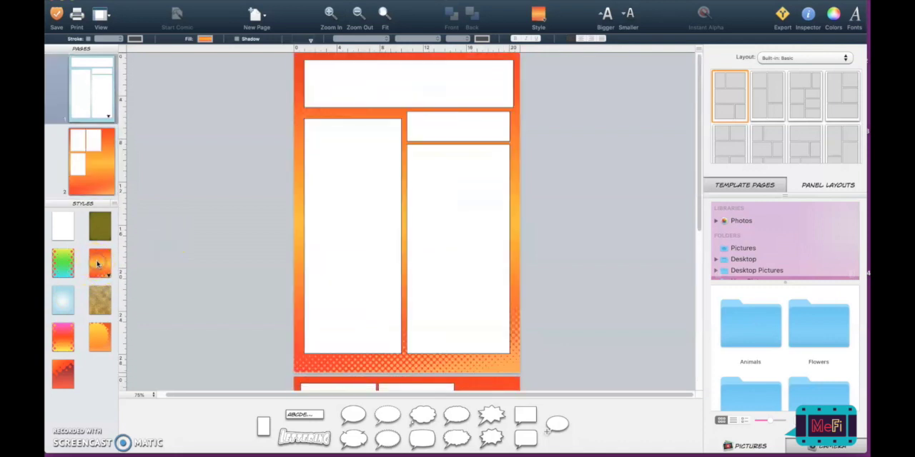
{"action": "scroll", "coordinate": [431, 177], "scroll_direction": "down", "scroll_amount": 8}
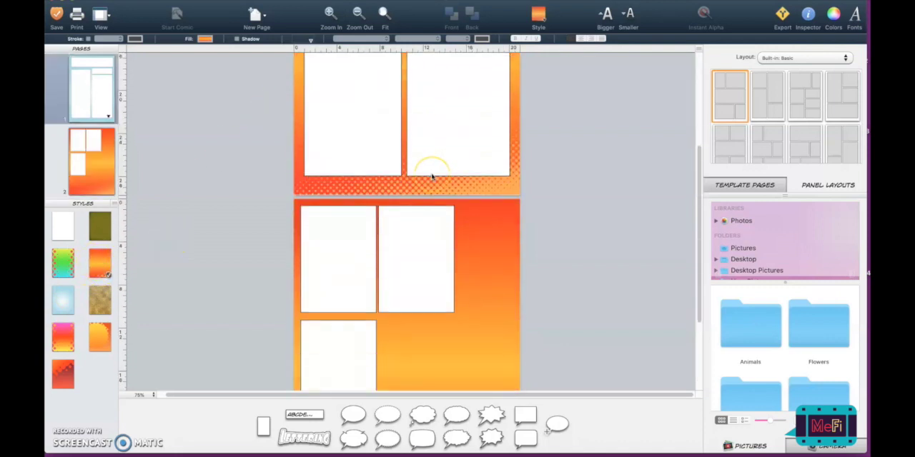
{"action": "scroll", "coordinate": [432, 177], "scroll_direction": "down", "scroll_amount": 1}
{"action": "left_click", "coordinate": [426, 218]}
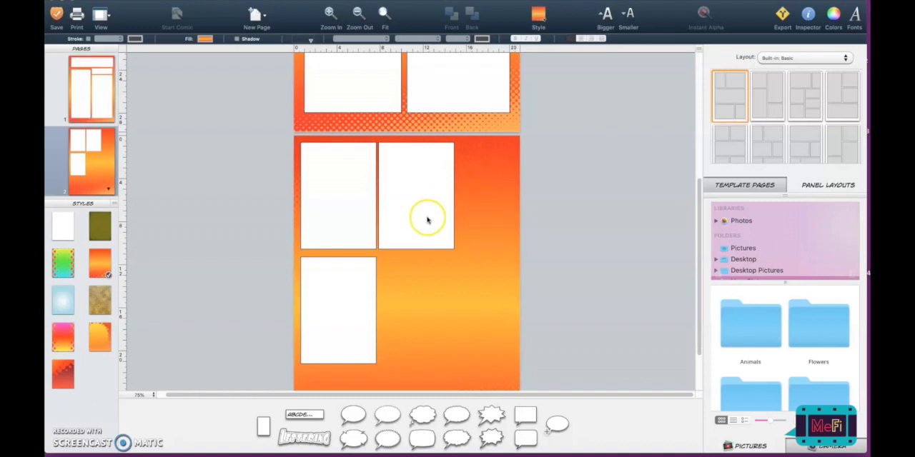
{"action": "scroll", "coordinate": [427, 220], "scroll_direction": "down", "scroll_amount": 2}
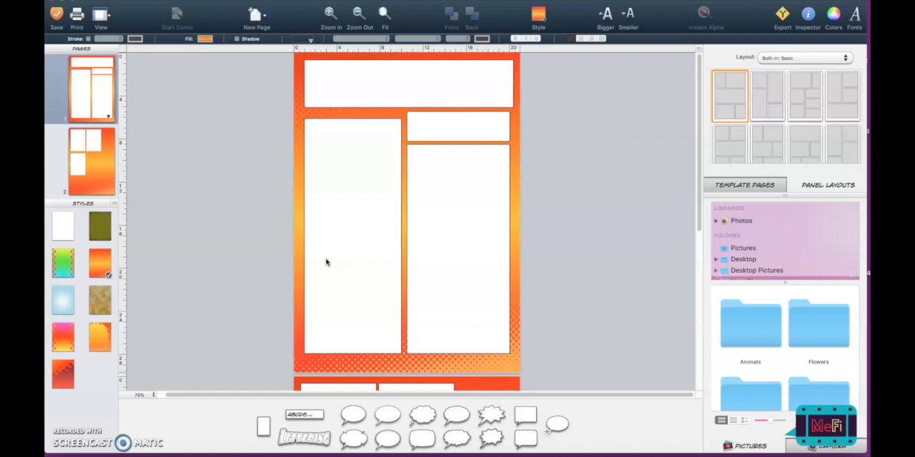
{"action": "left_click", "coordinate": [326, 262]}
{"action": "left_click", "coordinate": [524, 187]}
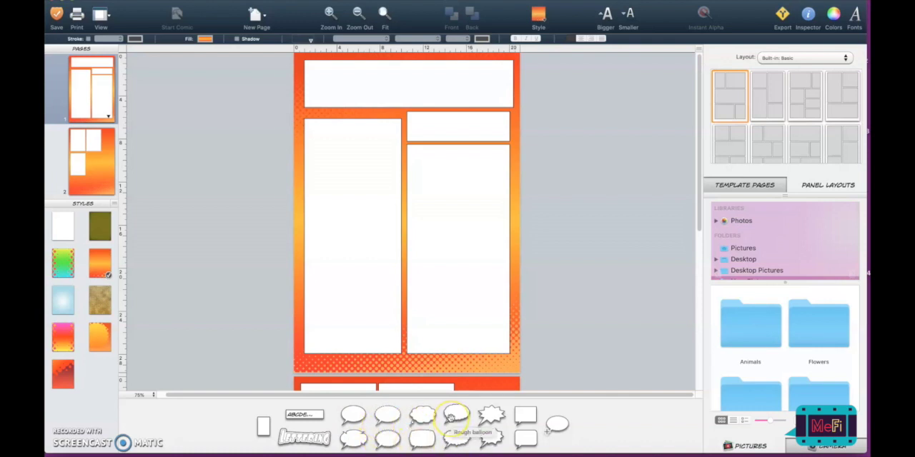
- Place a speech balloon in the first page's tall left panel and replace its placeholder text with "HELLO"
{"action": "left_click", "coordinate": [353, 413]}
{"action": "left_click", "coordinate": [386, 415]}
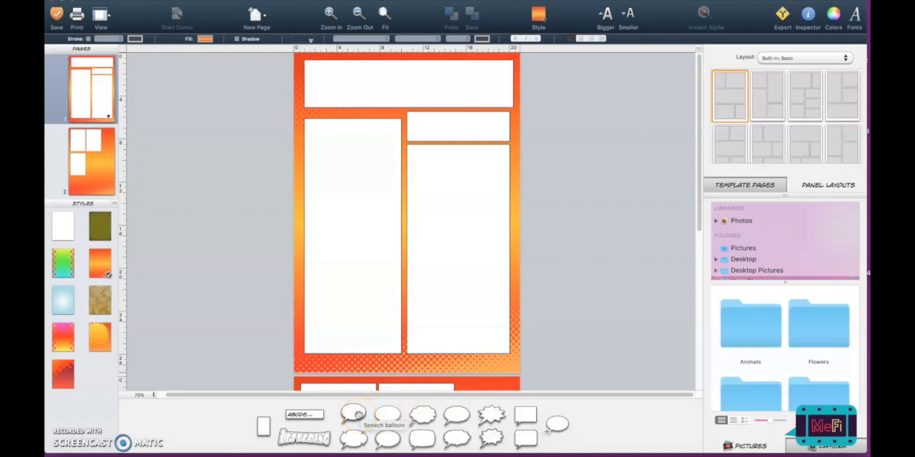
{"action": "left_click_drag", "start_coordinate": [357, 415], "coordinate": [346, 183]}
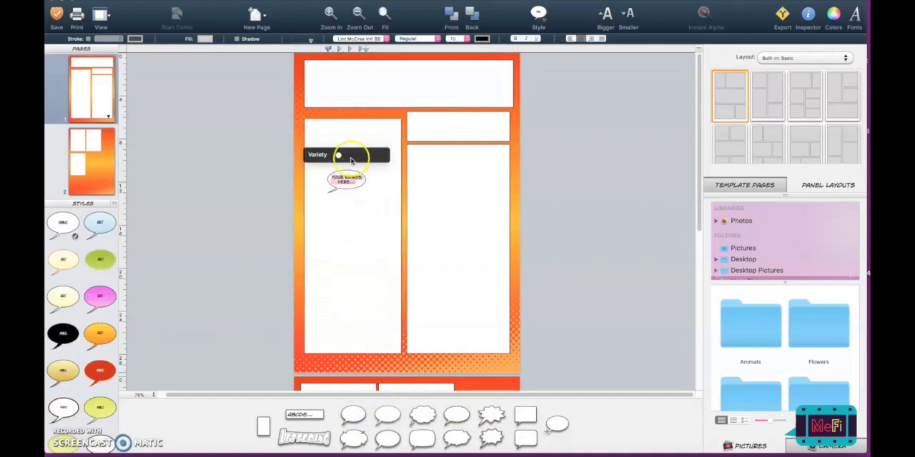
{"action": "left_click", "coordinate": [351, 201]}
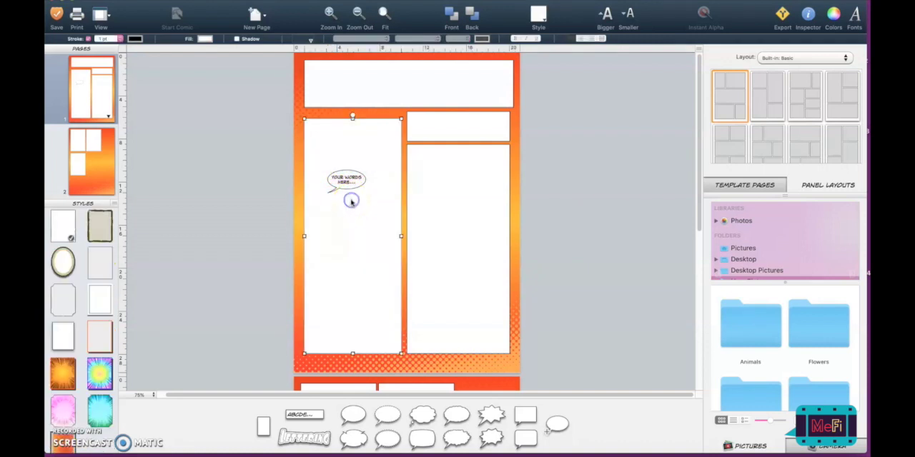
{"action": "left_click", "coordinate": [344, 182]}
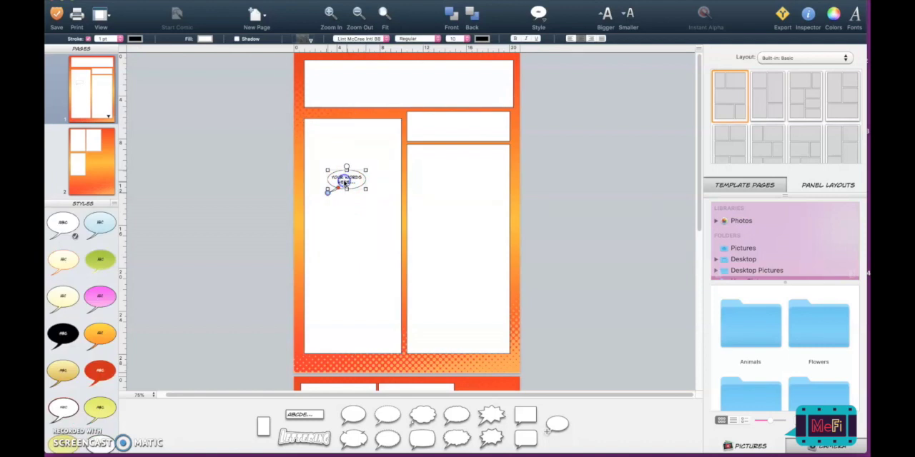
{"action": "type", "text": "HELLO"}
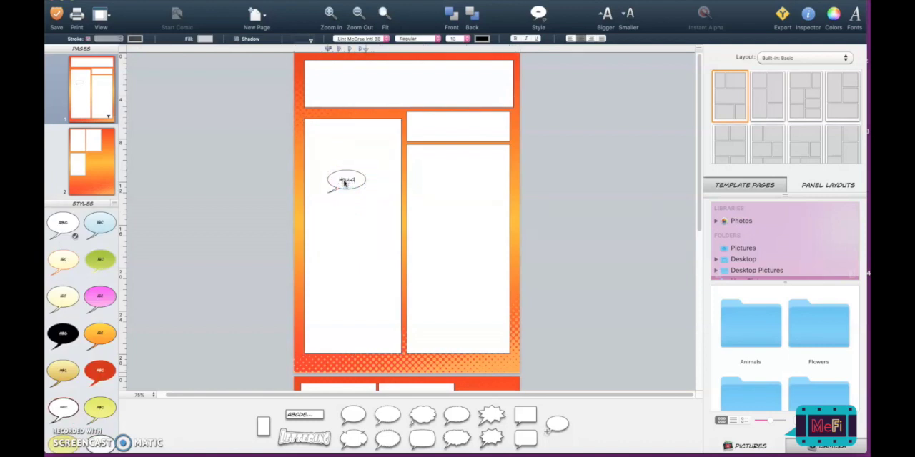
- Enlarge the "HELLO" balloon, move it higher in the panel and reposition its tail toward the lower left
{"action": "left_click", "coordinate": [367, 231]}
{"action": "left_click_drag", "start_coordinate": [359, 185], "coordinate": [324, 180]}
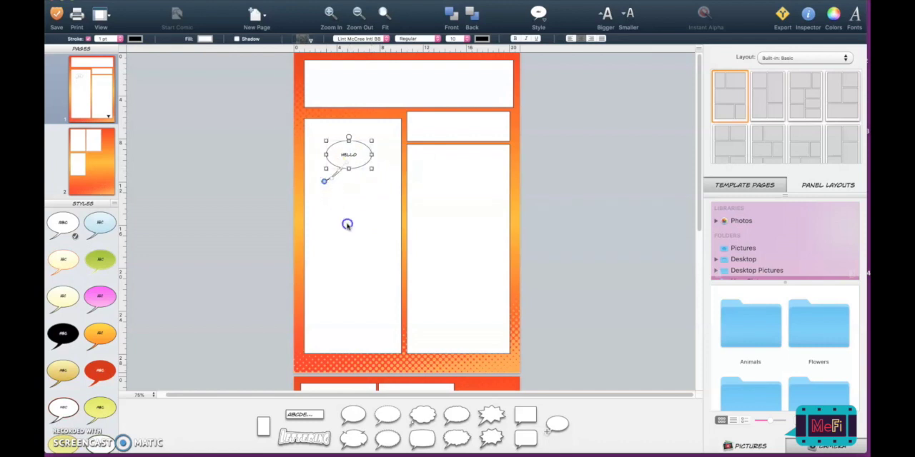
{"action": "left_click", "coordinate": [347, 225]}
- Add a dashed-outline balloon in the lower part of the tall left panel with the text "I'M HUNGRY!"
{"action": "left_click_drag", "start_coordinate": [387, 416], "coordinate": [364, 280]}
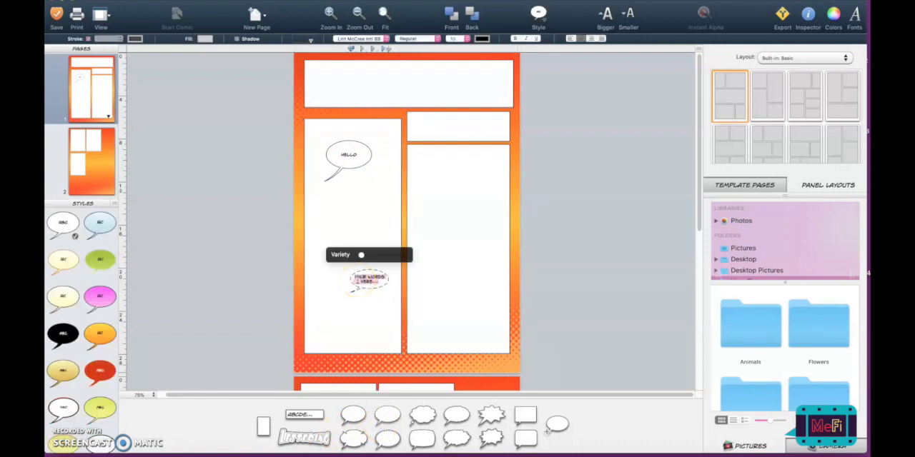
{"action": "double_click", "coordinate": [357, 280]}
{"action": "left_click", "coordinate": [364, 346]}
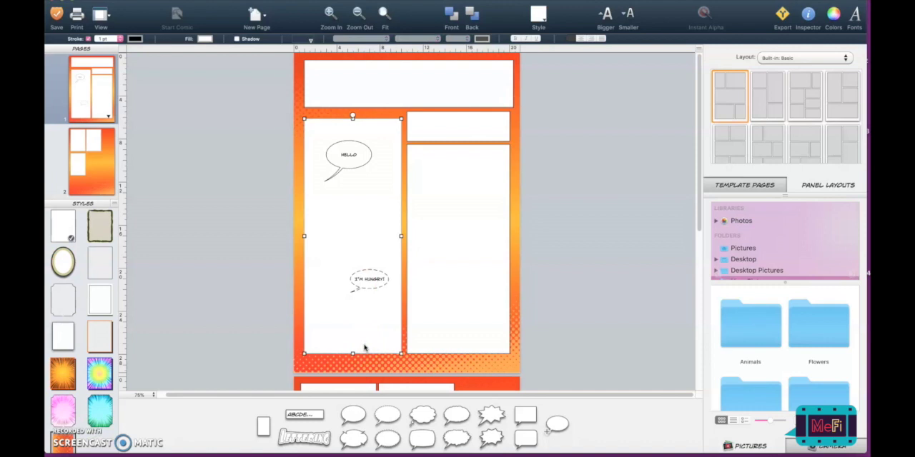
- Make the "I'M HUNGRY!" balloon taller and extend its tail toward the lower left
{"action": "left_click", "coordinate": [363, 287]}
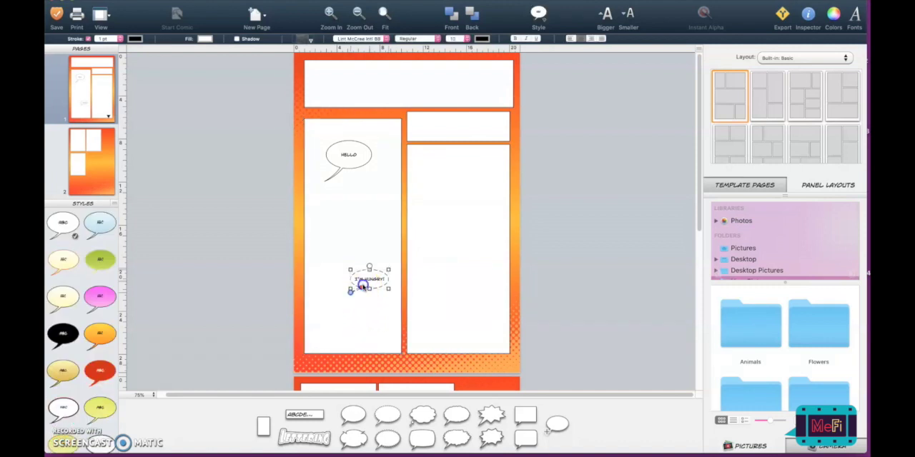
{"action": "left_click_drag", "start_coordinate": [350, 271], "coordinate": [348, 252]}
{"action": "left_click_drag", "start_coordinate": [349, 296], "coordinate": [337, 302]}
{"action": "left_click", "coordinate": [351, 322]}
- Move the "HELLO" balloon slightly down within the tall left panel
{"action": "left_click", "coordinate": [351, 160]}
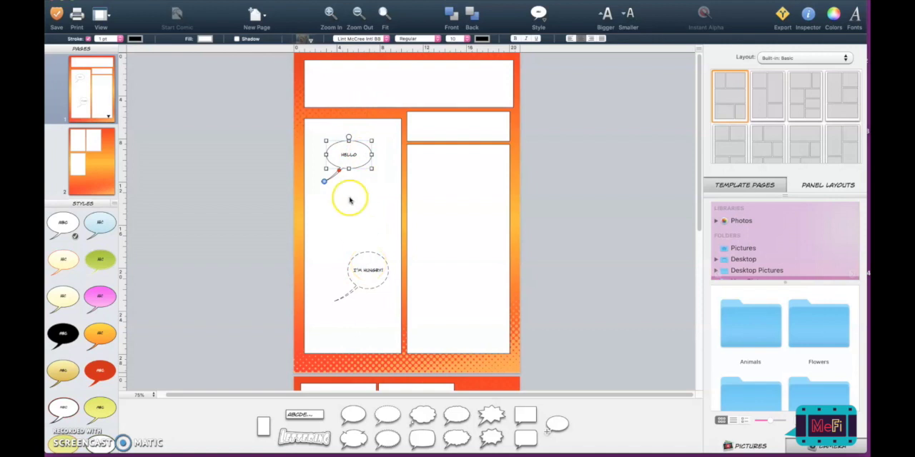
{"action": "left_click_drag", "start_coordinate": [358, 143], "coordinate": [360, 154]}
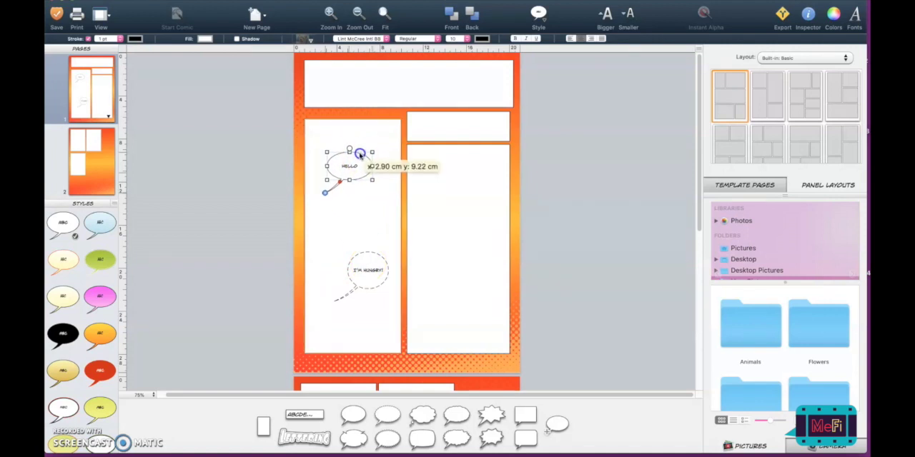
{"action": "left_click", "coordinate": [359, 228]}
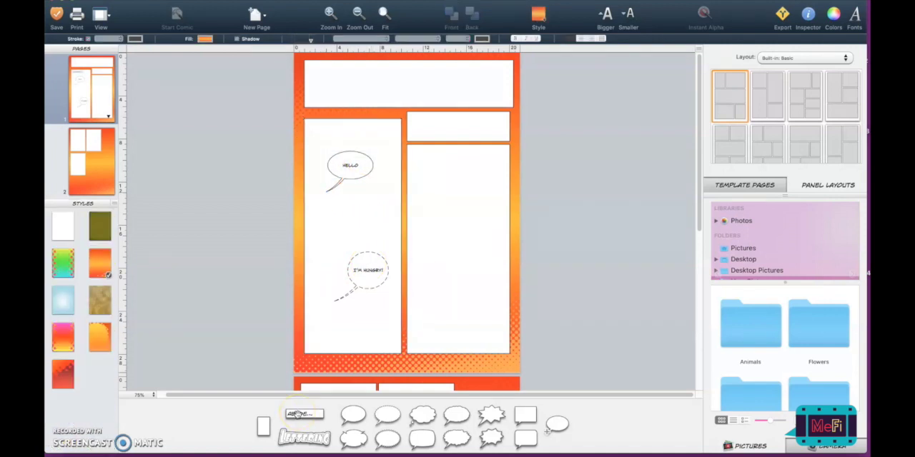
- Add a caption box inside the tall left panel's upper edge, above the "HELLO" balloon
{"action": "left_click_drag", "start_coordinate": [300, 415], "coordinate": [336, 131]}
{"action": "left_click", "coordinate": [325, 150]}
{"action": "left_click", "coordinate": [316, 131]}
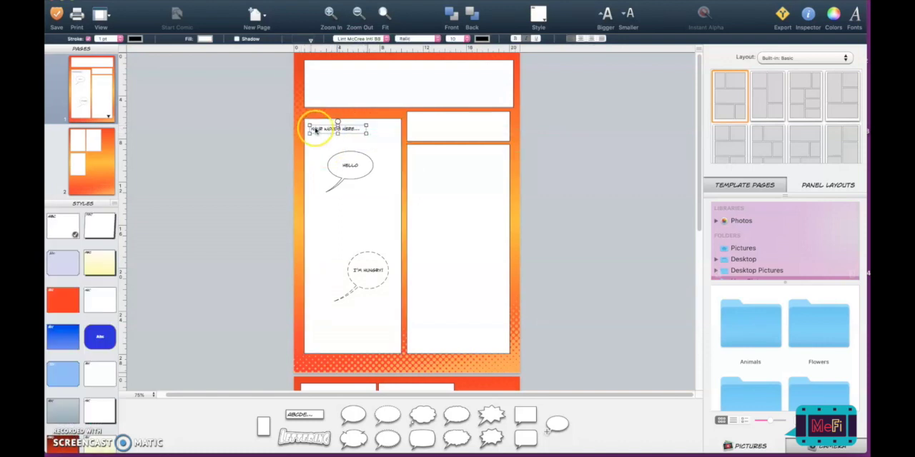
{"action": "left_click", "coordinate": [349, 138]}
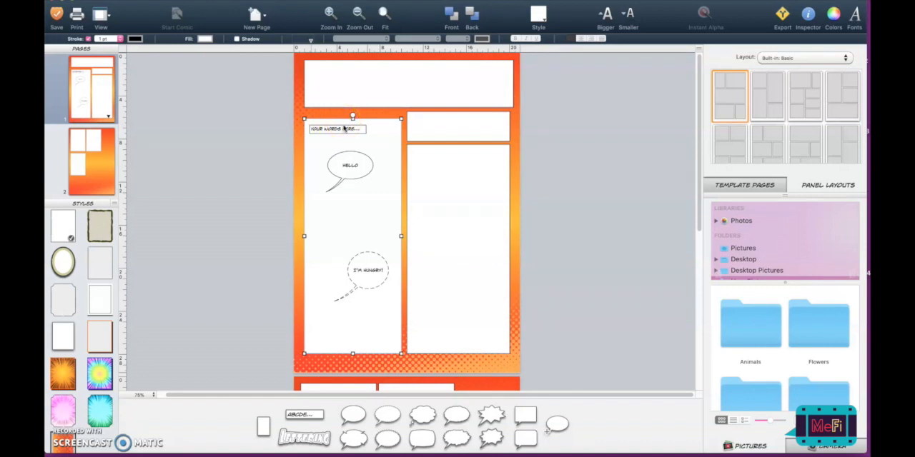
{"action": "left_click", "coordinate": [421, 120]}
{"action": "left_click", "coordinate": [425, 171]}
{"action": "scroll", "coordinate": [424, 171], "scroll_direction": "down", "scroll_amount": 10}
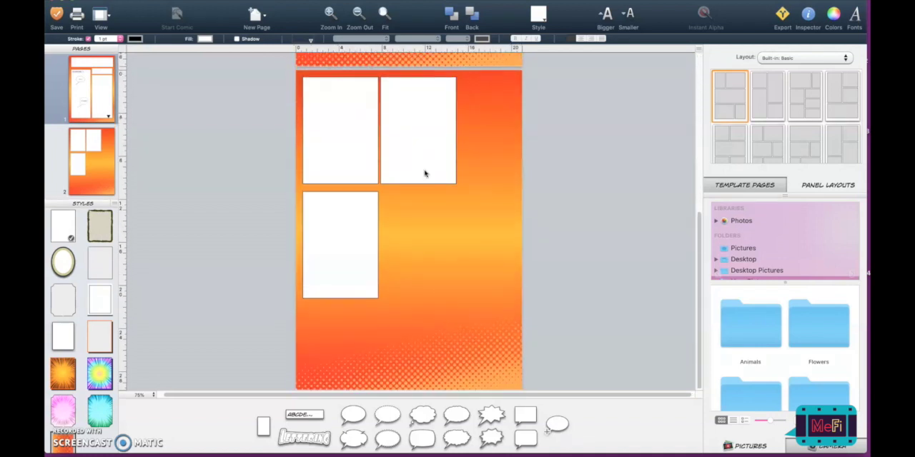
{"action": "scroll", "coordinate": [424, 173], "scroll_direction": "up", "scroll_amount": 10}
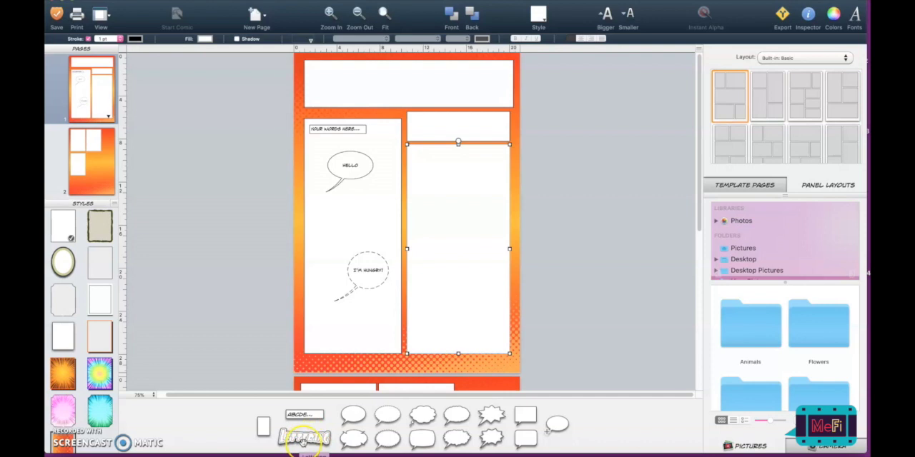
- Add a Lettering title to the wide panel heading the first page and apply the pink-and-red Mail Ray Stuff lettering style
{"action": "left_click_drag", "start_coordinate": [303, 442], "coordinate": [356, 91]}
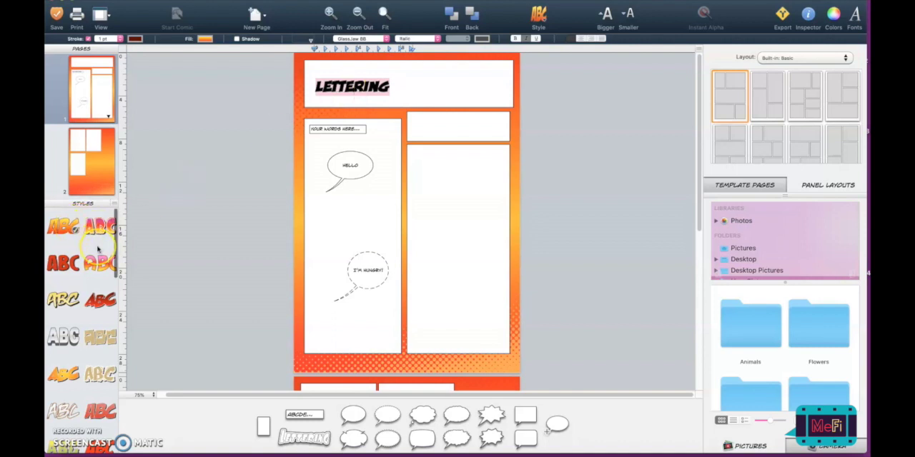
{"action": "scroll", "coordinate": [99, 247], "scroll_direction": "down", "scroll_amount": 2}
{"action": "scroll", "coordinate": [98, 250], "scroll_direction": "down", "scroll_amount": 5}
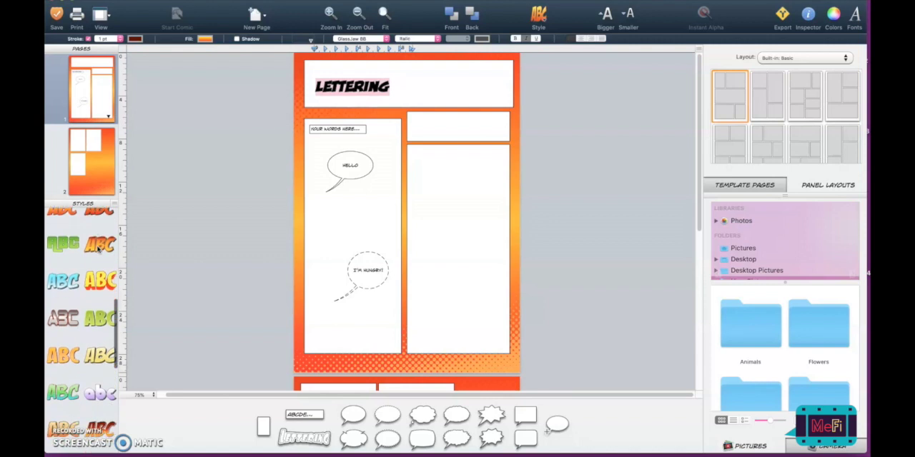
{"action": "scroll", "coordinate": [98, 247], "scroll_direction": "up", "scroll_amount": 7}
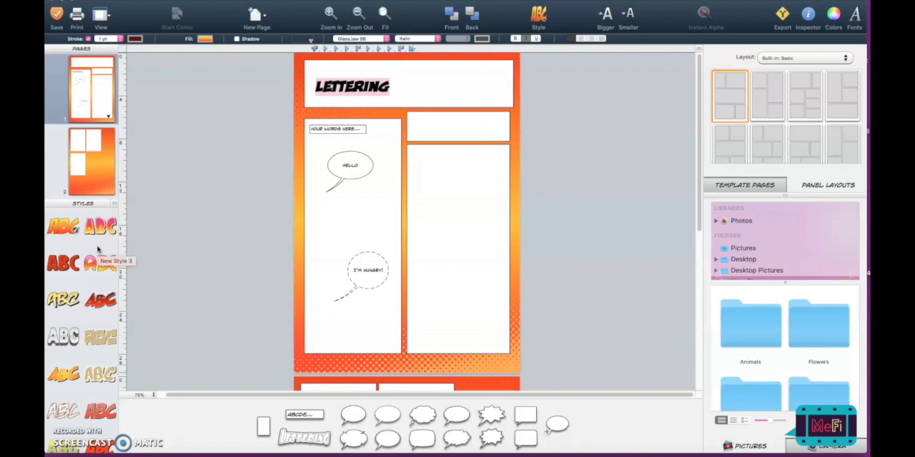
{"action": "left_click", "coordinate": [74, 334]}
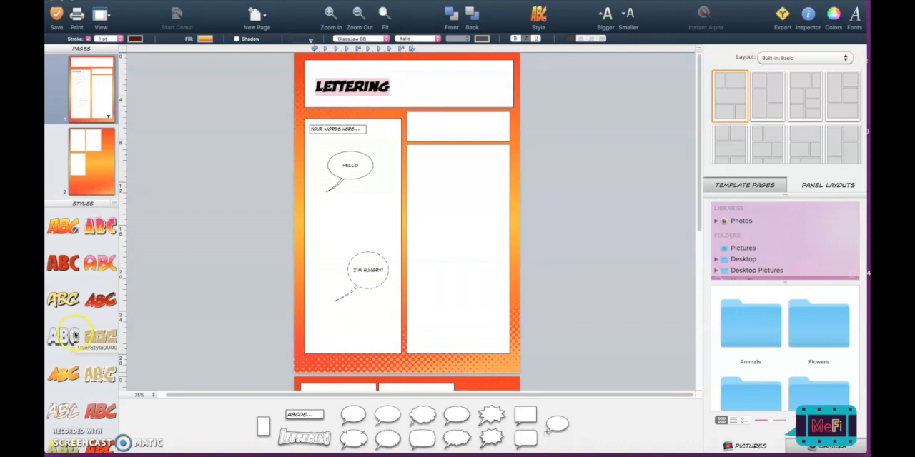
{"action": "left_click", "coordinate": [98, 267]}
{"action": "left_click", "coordinate": [314, 93]}
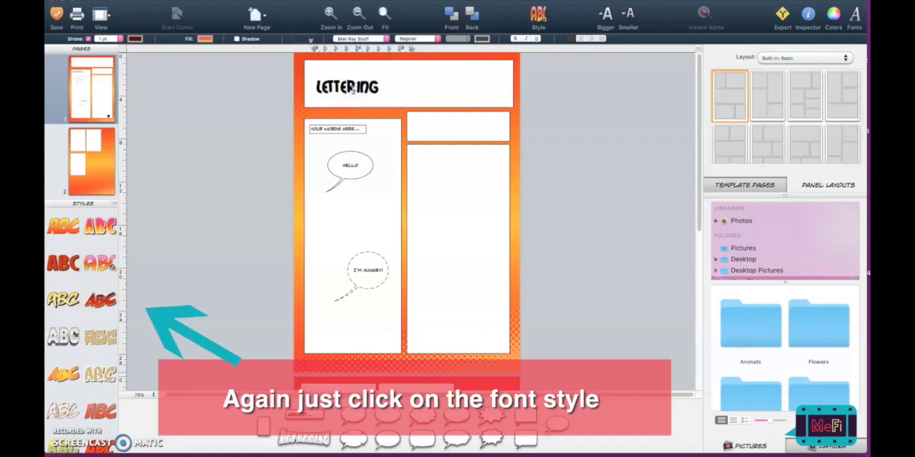
- Replace the lettering placeholder in the heading panel with a title made of the author's name in possessive form followed by "COMIC"
{"action": "left_click_drag", "start_coordinate": [382, 88], "coordinate": [318, 85]}
{"action": "left_click", "coordinate": [319, 86]}
{"action": "double_click", "coordinate": [319, 85]}
{"action": "type", "text": "MISS"}
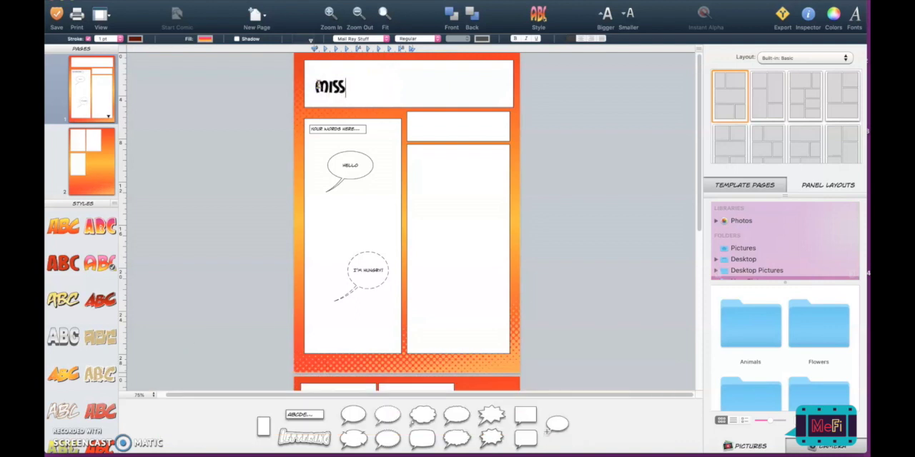
{"action": "type", "text": " CRADER'S COMIN"}
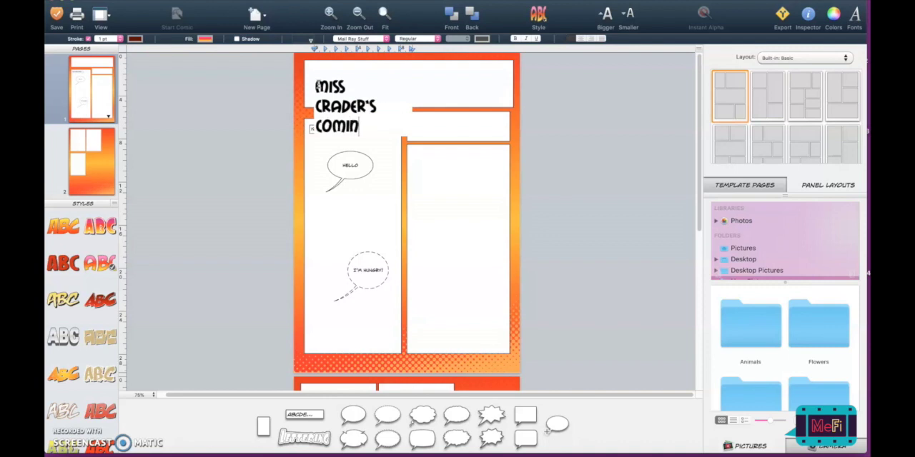
{"action": "key", "text": "BackSpace"}
{"action": "type", "text": "COMIC"}
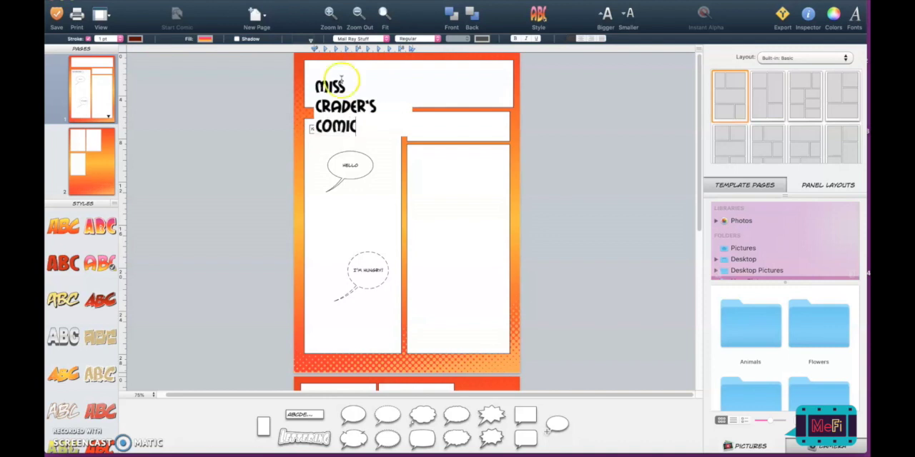
{"action": "left_click", "coordinate": [291, 154]}
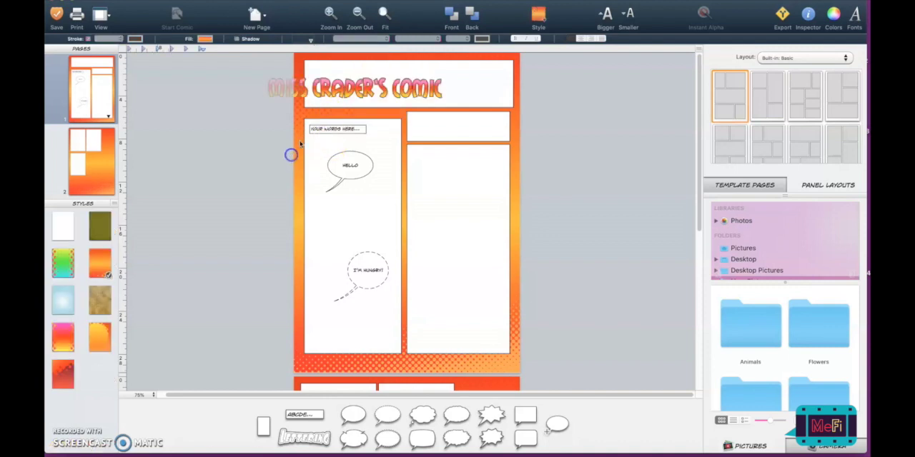
- Center the comic title inside the wide heading panel and enlarge it to nearly fill the panel
{"action": "left_click", "coordinate": [344, 91]}
{"action": "left_click_drag", "start_coordinate": [345, 92], "coordinate": [391, 86]}
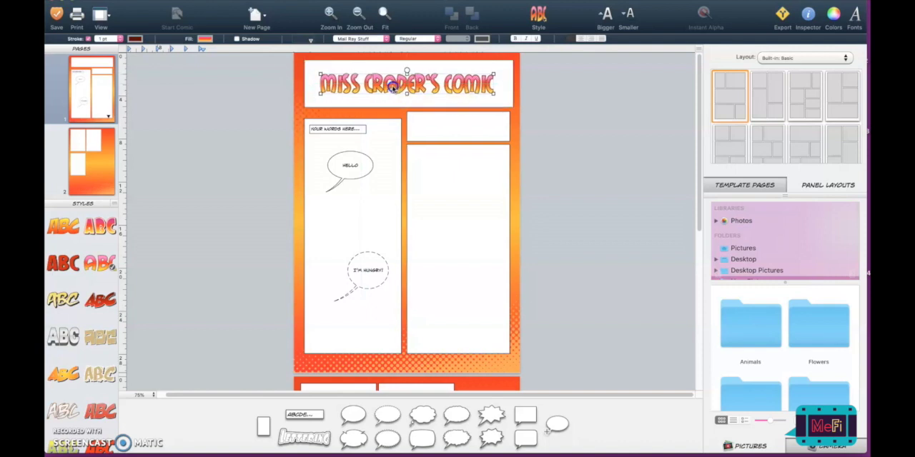
{"action": "left_click", "coordinate": [391, 107]}
{"action": "left_click", "coordinate": [396, 77]}
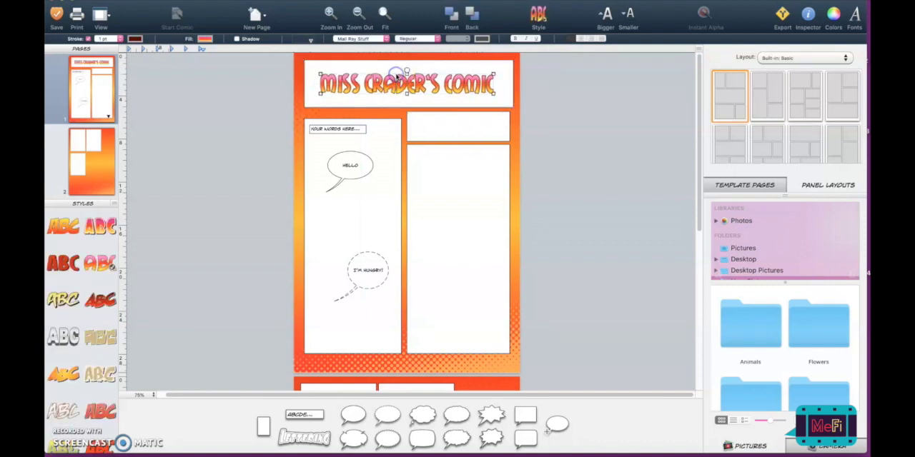
{"action": "mouse_move", "coordinate": [493, 93]}
{"action": "left_mouse_down"}
{"action": "mouse_move", "coordinate": [509, 105]}
{"action": "mouse_move", "coordinate": [452, 86]}
{"action": "mouse_move", "coordinate": [369, 80]}
{"action": "mouse_move", "coordinate": [505, 103]}
{"action": "left_mouse_up"}
{"action": "left_click_drag", "start_coordinate": [306, 65], "coordinate": [311, 71]}
{"action": "left_click", "coordinate": [261, 147]}
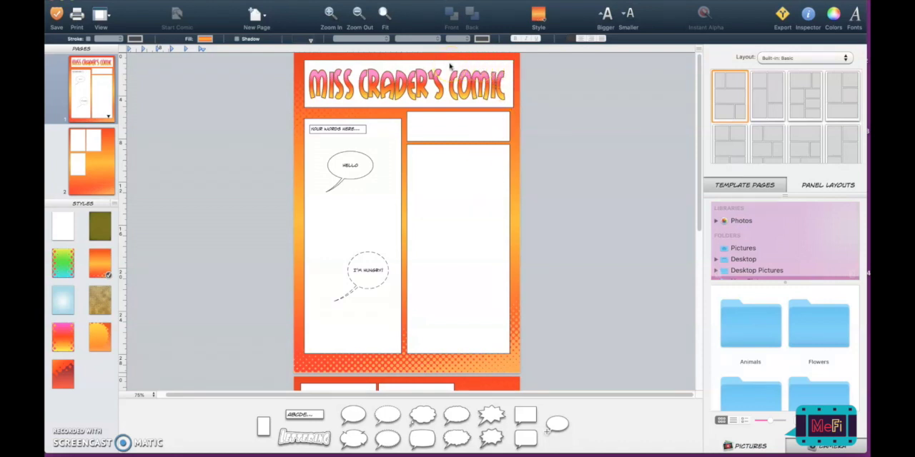
- Apply the pink burst panel style to the heading panel behind the title
{"action": "left_click", "coordinate": [449, 66]}
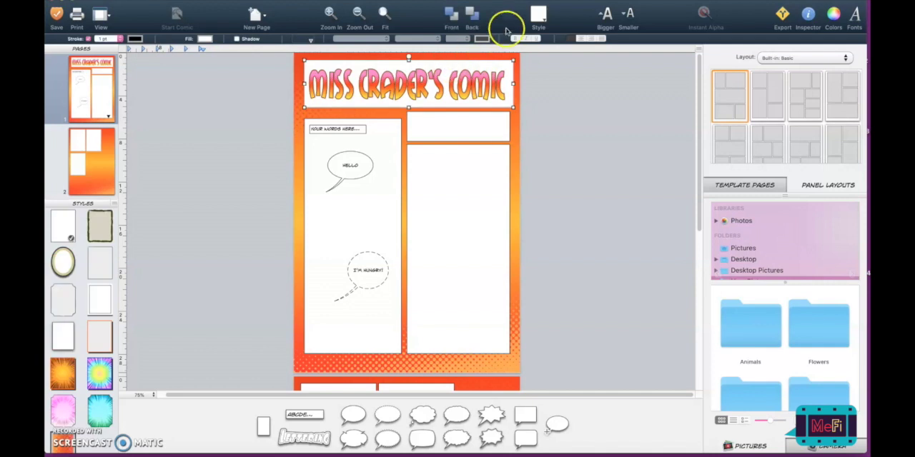
{"action": "left_click", "coordinate": [539, 17]}
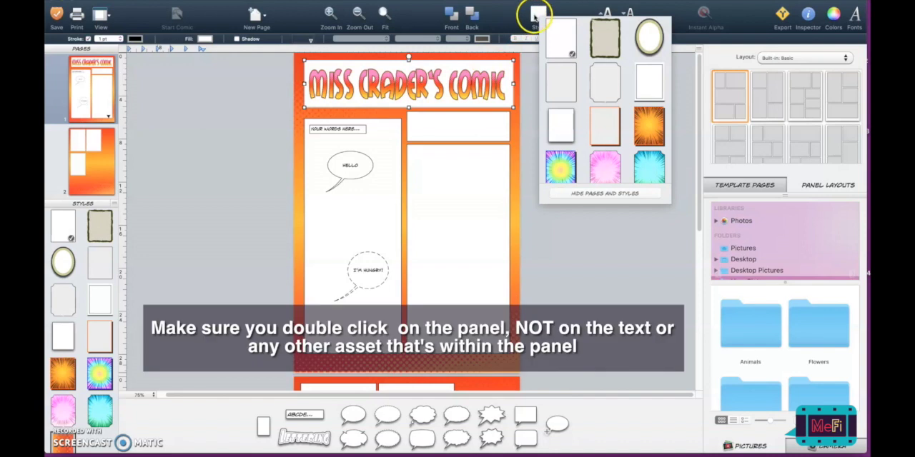
{"action": "scroll", "coordinate": [562, 42], "scroll_direction": "down", "scroll_amount": 3}
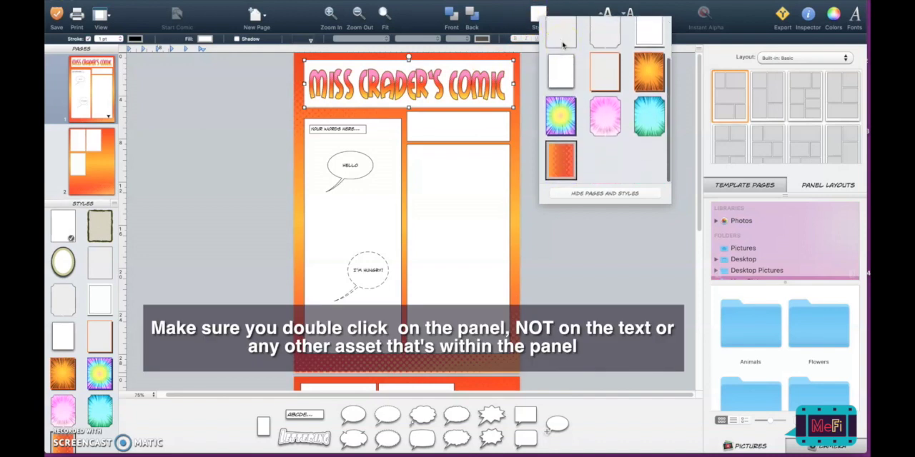
{"action": "left_click", "coordinate": [603, 114]}
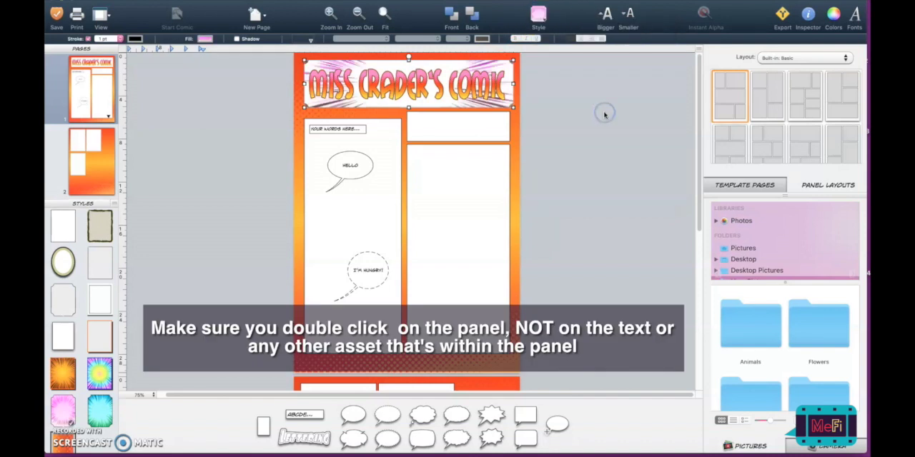
- Apply the teal burst panel style to the heading panel behind the title
{"action": "left_click", "coordinate": [499, 71]}
{"action": "left_click", "coordinate": [499, 71]}
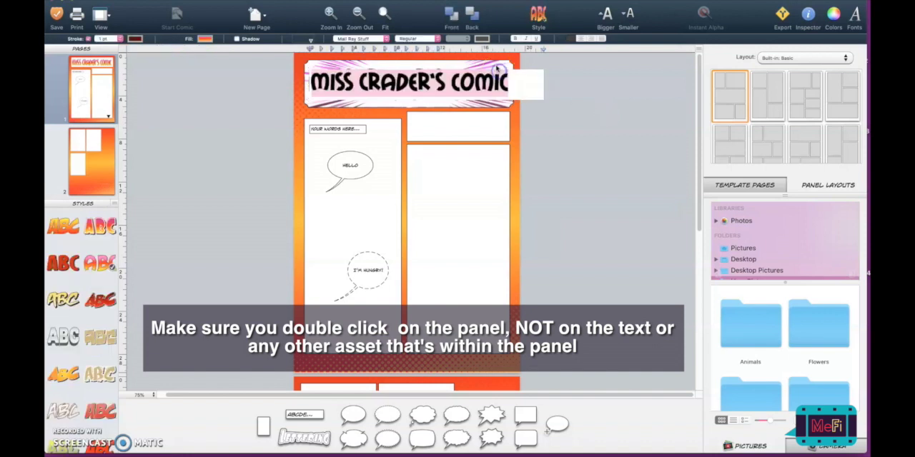
{"action": "left_click", "coordinate": [533, 24]}
{"action": "scroll", "coordinate": [645, 165], "scroll_direction": "down", "scroll_amount": 1}
{"action": "left_click", "coordinate": [645, 165]}
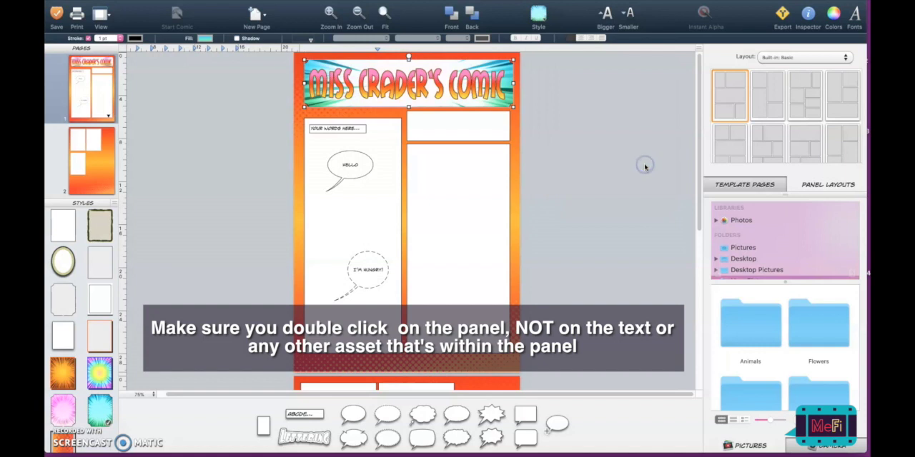
- Apply the teal burst panel style to the large empty panel beside the balloon panel
{"action": "double_click", "coordinate": [488, 158]}
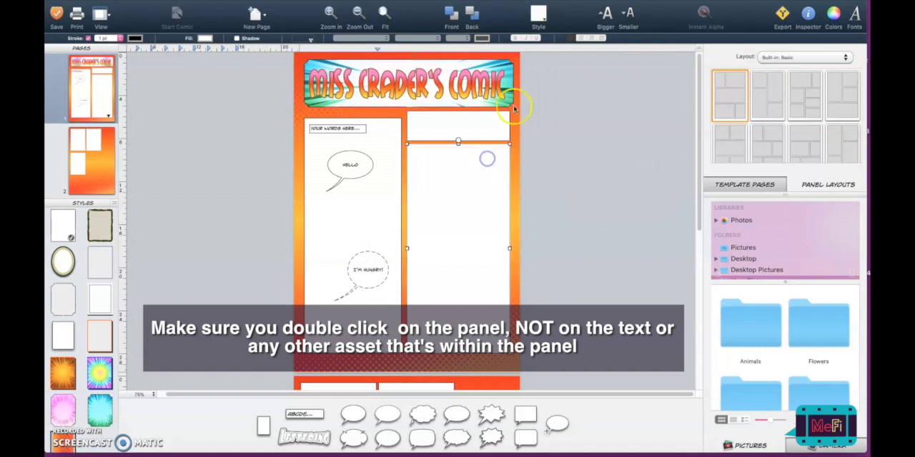
{"action": "left_click", "coordinate": [538, 14]}
{"action": "left_click", "coordinate": [652, 145]}
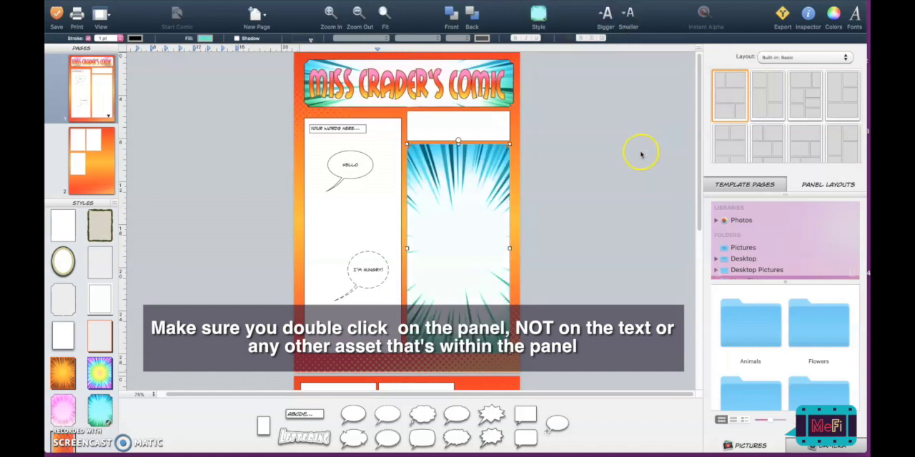
{"action": "scroll", "coordinate": [642, 154], "scroll_direction": "down", "scroll_amount": 3}
{"action": "scroll", "coordinate": [641, 154], "scroll_direction": "up", "scroll_amount": 4}
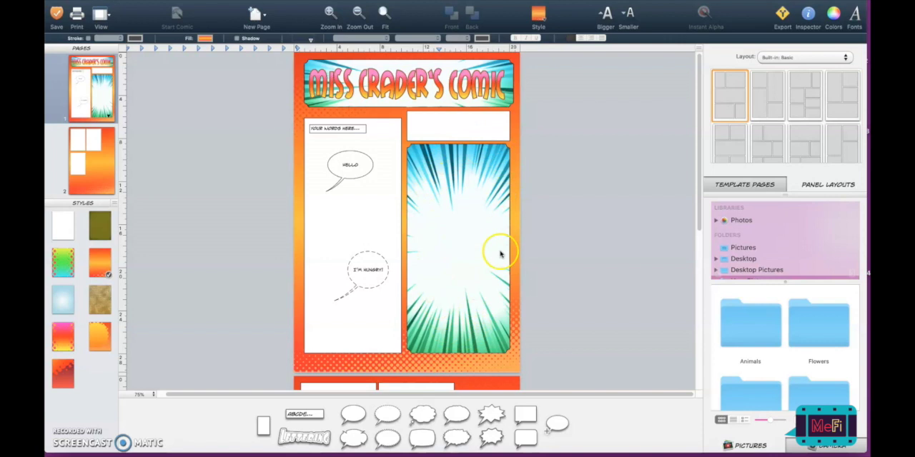
- Widen the large burst panel slightly toward the page's right edge and shorten the balloon panel to less than half its height
{"action": "left_click", "coordinate": [443, 208]}
{"action": "left_click_drag", "start_coordinate": [509, 247], "coordinate": [516, 248]}
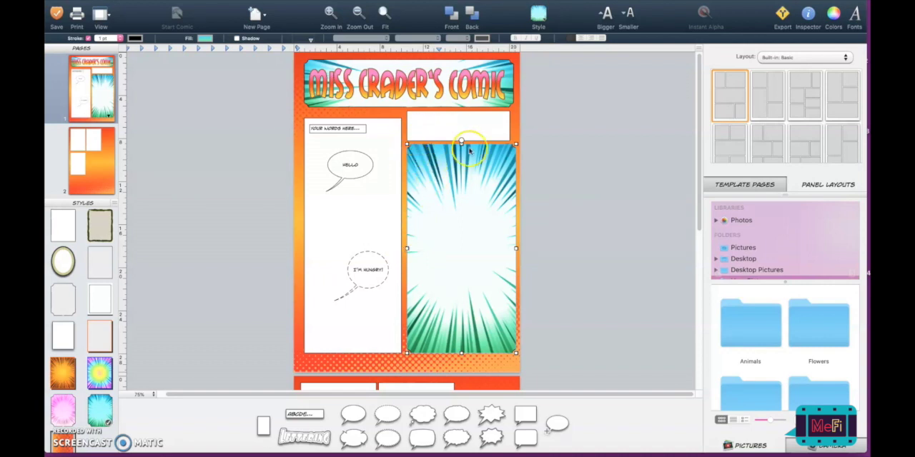
{"action": "left_click", "coordinate": [382, 238]}
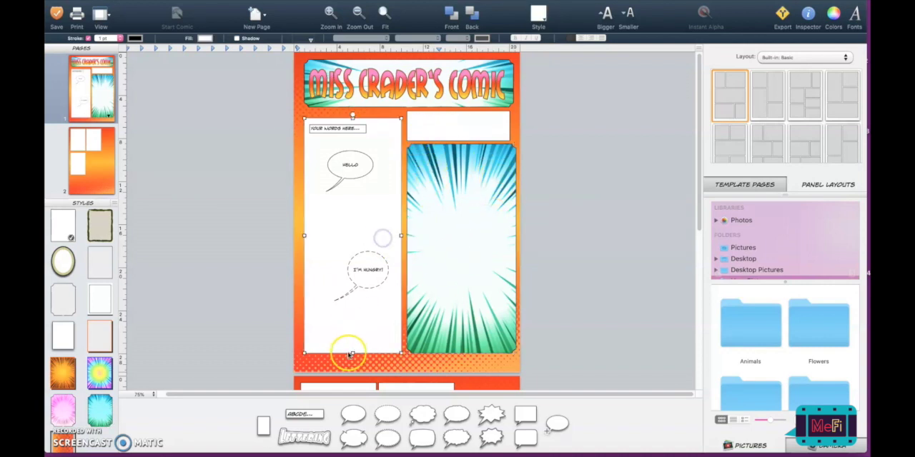
{"action": "left_click_drag", "start_coordinate": [352, 357], "coordinate": [351, 211]}
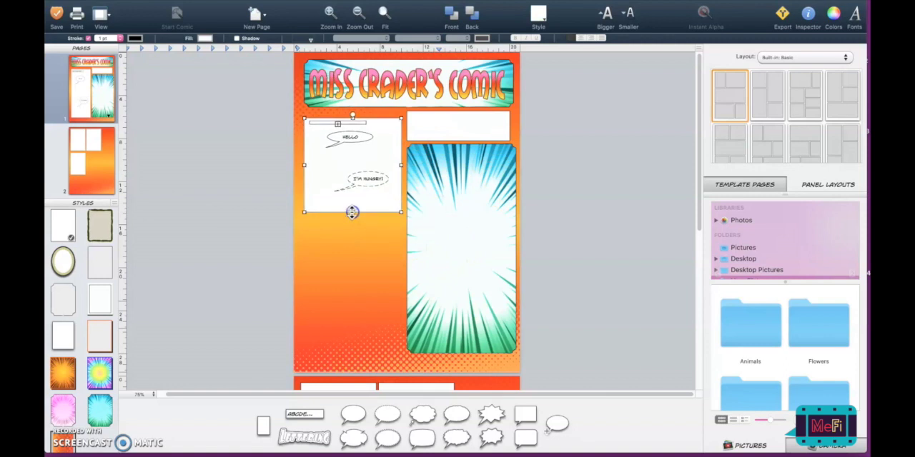
- Reshape the large burst panel to span the page width and fill the lower half of the page below the balloon panel
{"action": "left_click", "coordinate": [425, 242]}
{"action": "left_click_drag", "start_coordinate": [426, 243], "coordinate": [324, 317]}
{"action": "left_click_drag", "start_coordinate": [413, 324], "coordinate": [513, 326]}
{"action": "left_click_drag", "start_coordinate": [408, 218], "coordinate": [408, 265]}
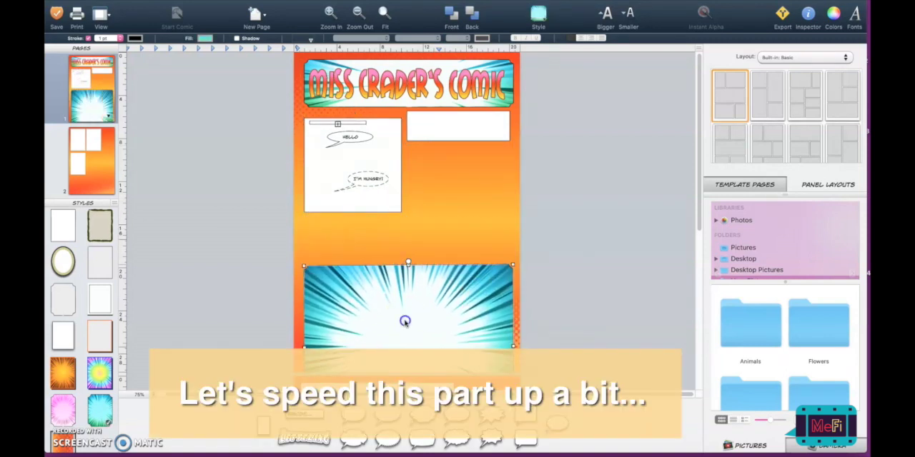
{"action": "left_click_drag", "start_coordinate": [405, 322], "coordinate": [404, 259]}
{"action": "left_click_drag", "start_coordinate": [390, 203], "coordinate": [391, 193]}
- Move the heading panel slightly up and place the balloon panel directly beneath it, at about x 0.97 cm, y 4.86 cm
{"action": "left_click_drag", "start_coordinate": [415, 100], "coordinate": [417, 95]}
{"action": "left_click", "coordinate": [426, 134]}
{"action": "left_click", "coordinate": [381, 153]}
{"action": "left_click_drag", "start_coordinate": [382, 153], "coordinate": [384, 148]}
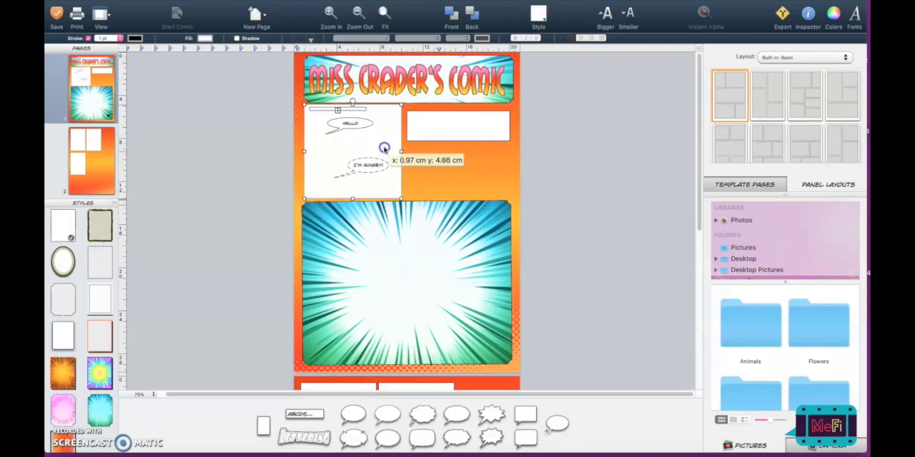
{"action": "left_click", "coordinate": [430, 174]}
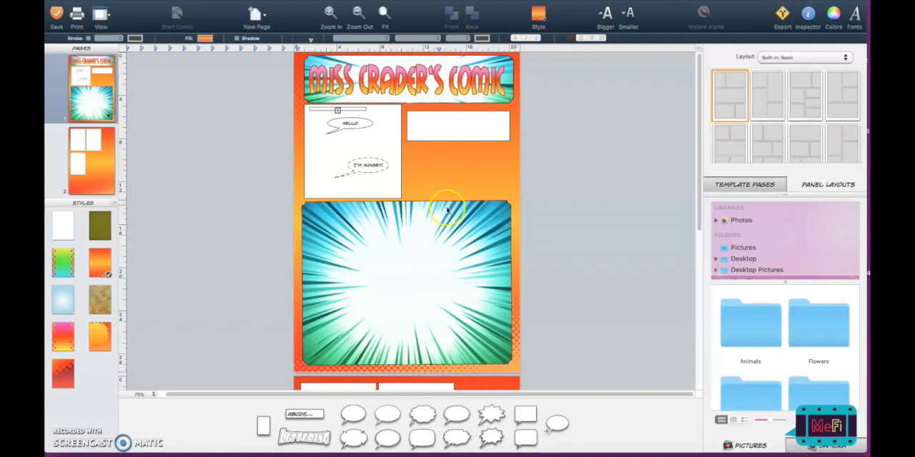
{"action": "left_click", "coordinate": [409, 353]}
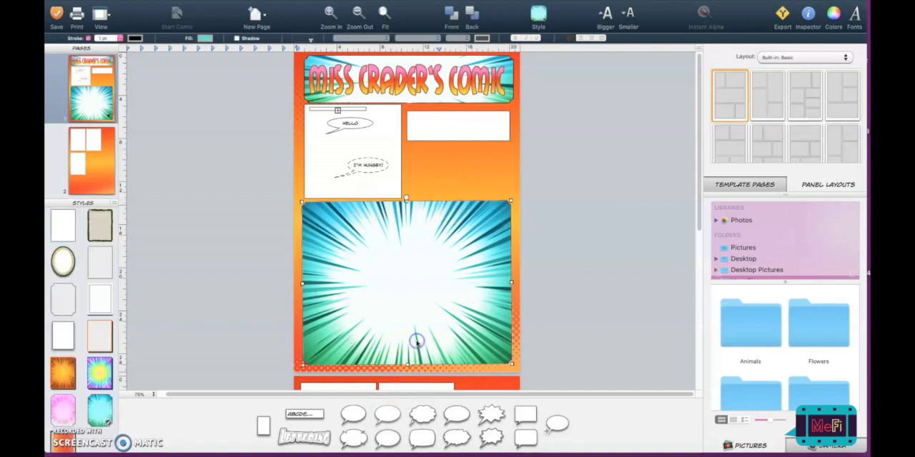
{"action": "mouse_move", "coordinate": [410, 195]}
{"action": "left_mouse_down"}
{"action": "mouse_move", "coordinate": [436, 203]}
{"action": "mouse_move", "coordinate": [399, 187]}
{"action": "mouse_move", "coordinate": [373, 221]}
{"action": "mouse_move", "coordinate": [386, 188]}
{"action": "mouse_move", "coordinate": [406, 186]}
{"action": "left_mouse_up"}
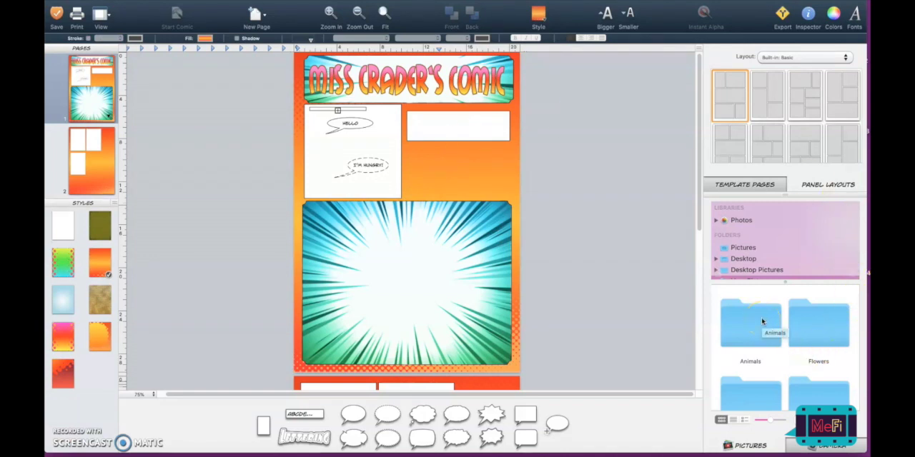
- Insert Drum.tif from the Instruments picture folder into the large burst panel and shrink it into the panel's lower-right corner
{"action": "scroll", "coordinate": [762, 322], "scroll_direction": "down", "scroll_amount": 3}
{"action": "scroll", "coordinate": [762, 321], "scroll_direction": "down", "scroll_amount": 2}
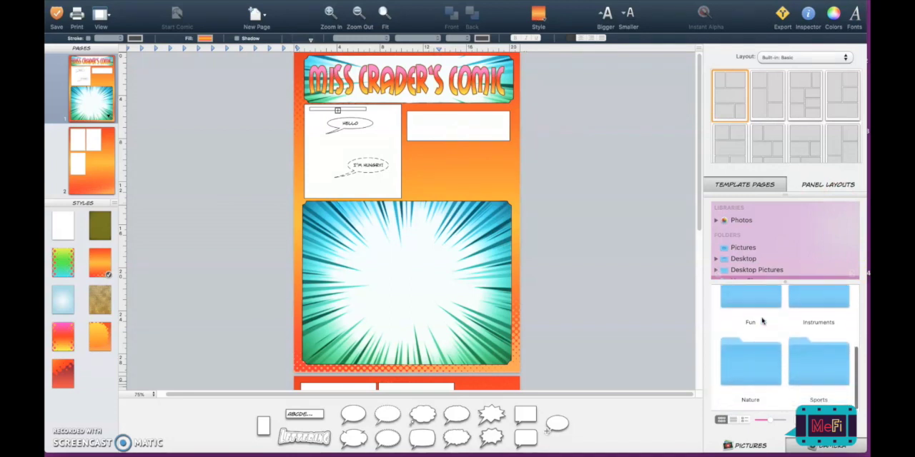
{"action": "scroll", "coordinate": [762, 321], "scroll_direction": "up", "scroll_amount": 3}
{"action": "double_click", "coordinate": [812, 310]}
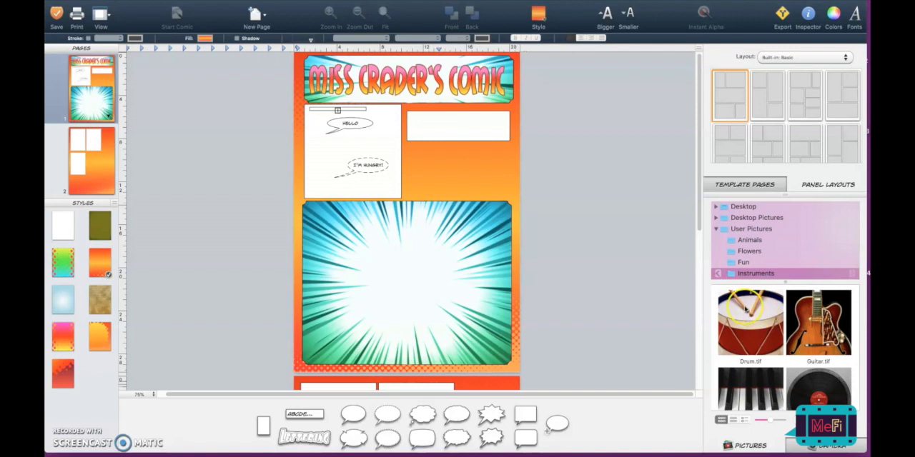
{"action": "left_click_drag", "start_coordinate": [760, 315], "coordinate": [429, 270]}
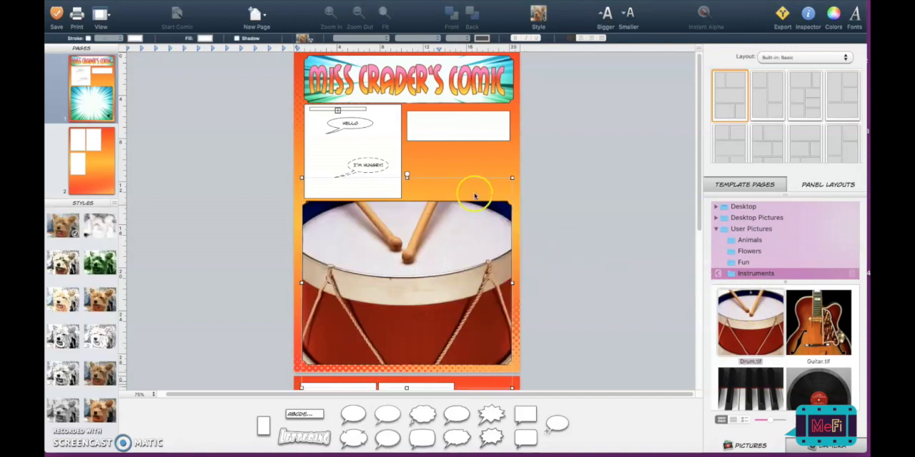
{"action": "left_click_drag", "start_coordinate": [489, 206], "coordinate": [493, 275]}
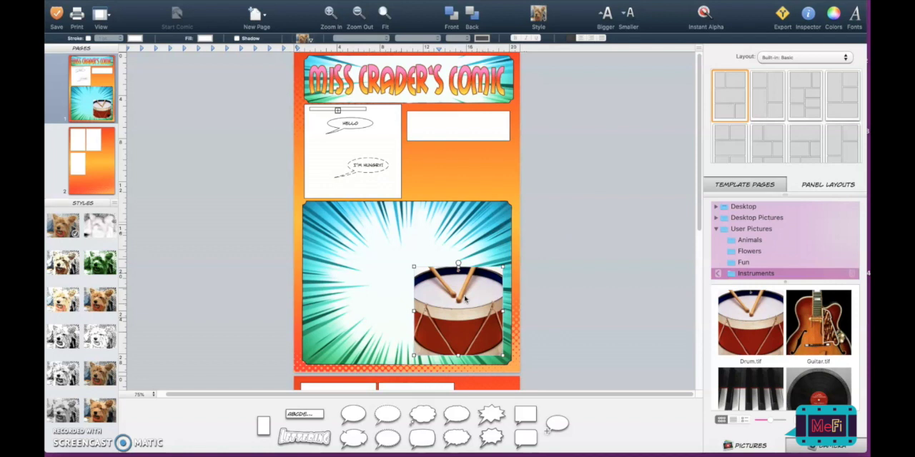
{"action": "left_click", "coordinate": [529, 261]}
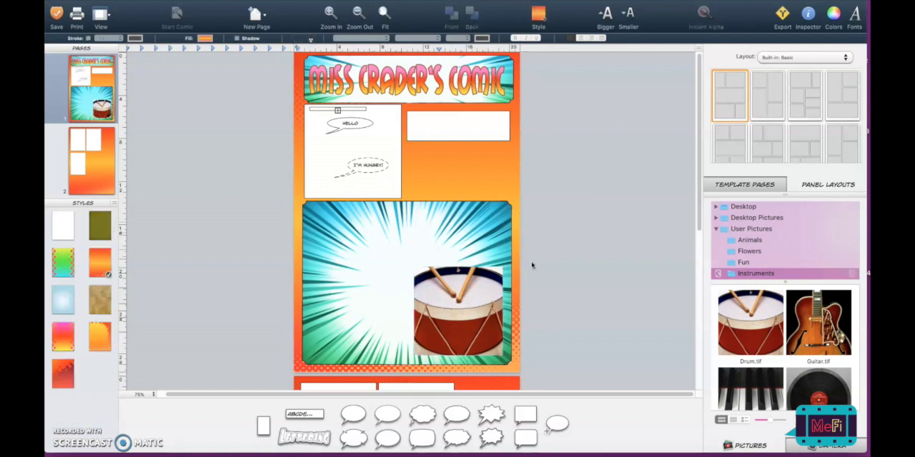
{"action": "left_click", "coordinate": [443, 293]}
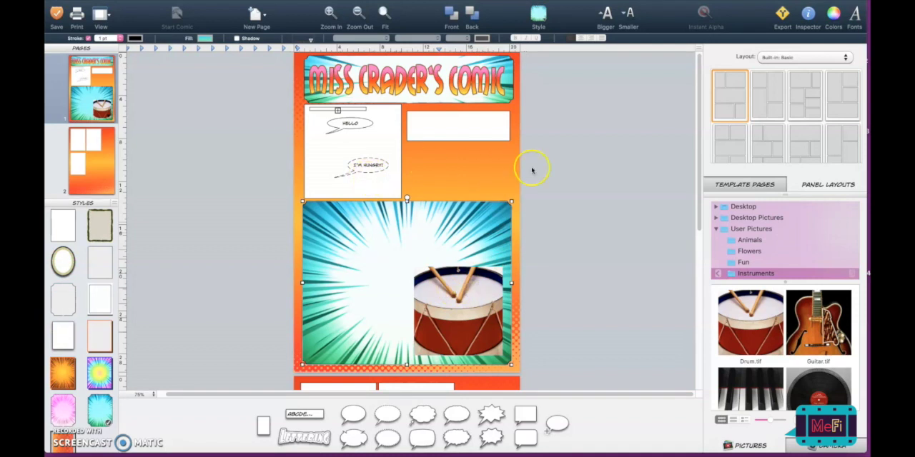
{"action": "left_click", "coordinate": [568, 182]}
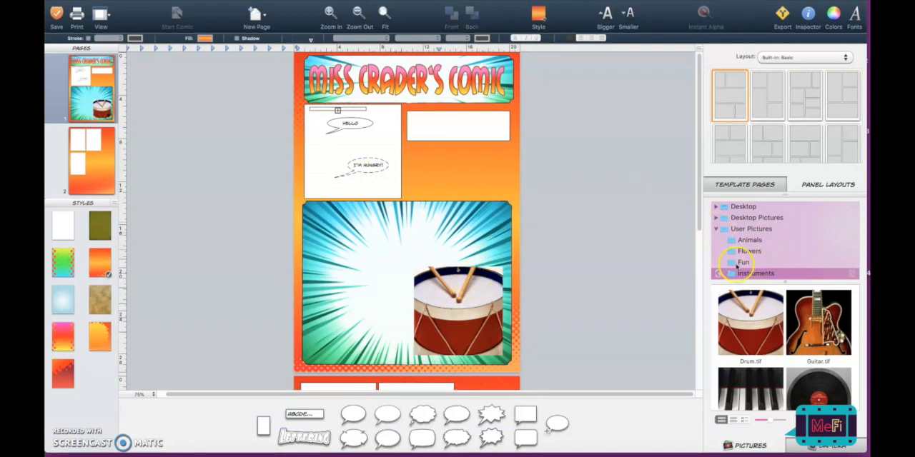
- Return from the Instruments pictures to the parent User Pictures folder
{"action": "left_click", "coordinate": [717, 254]}
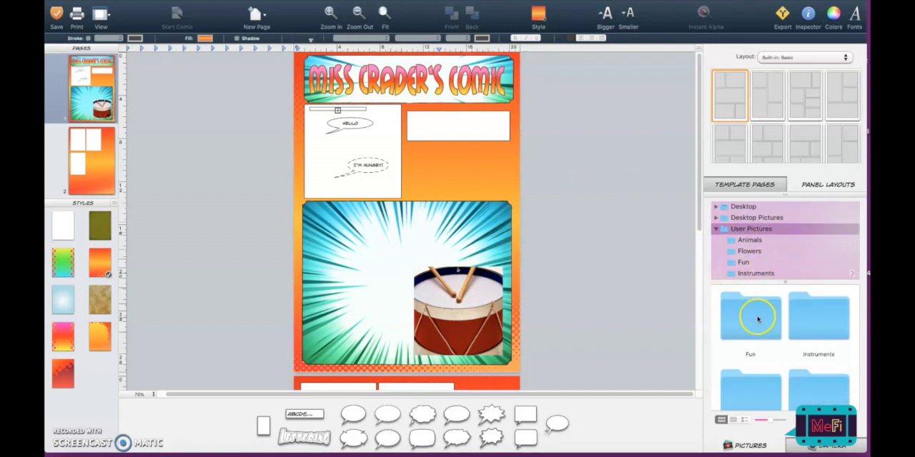
{"action": "double_click", "coordinate": [801, 321]}
{"action": "left_click", "coordinate": [718, 275]}
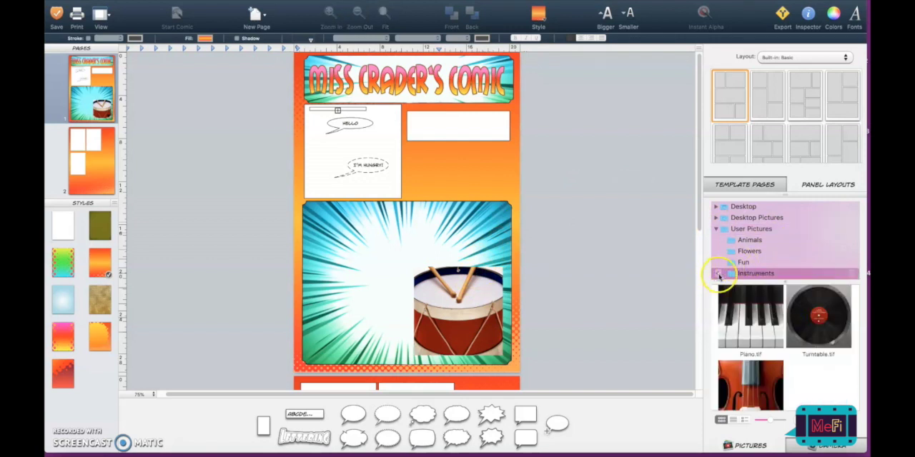
{"action": "left_click", "coordinate": [718, 274]}
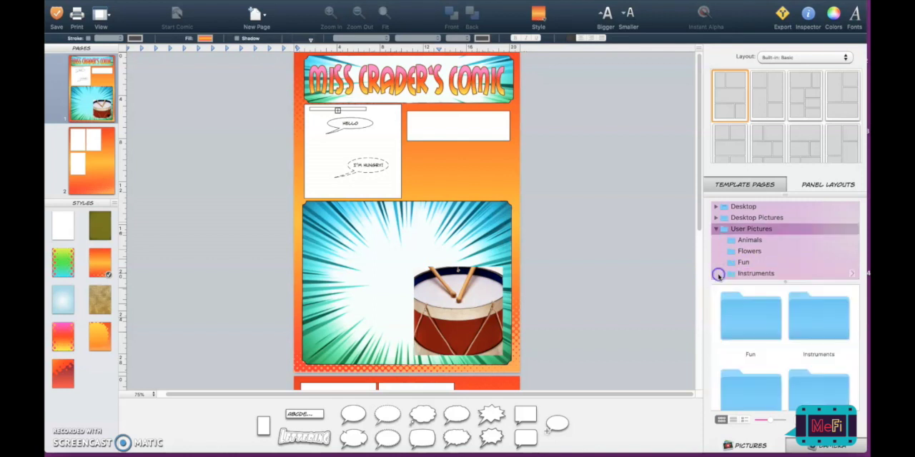
- Insert Penguin.tif from the Animals picture folder into the panel with the two speech balloons
{"action": "scroll", "coordinate": [743, 319], "scroll_direction": "down", "scroll_amount": 1}
{"action": "scroll", "coordinate": [743, 318], "scroll_direction": "up", "scroll_amount": 1}
{"action": "double_click", "coordinate": [742, 313]}
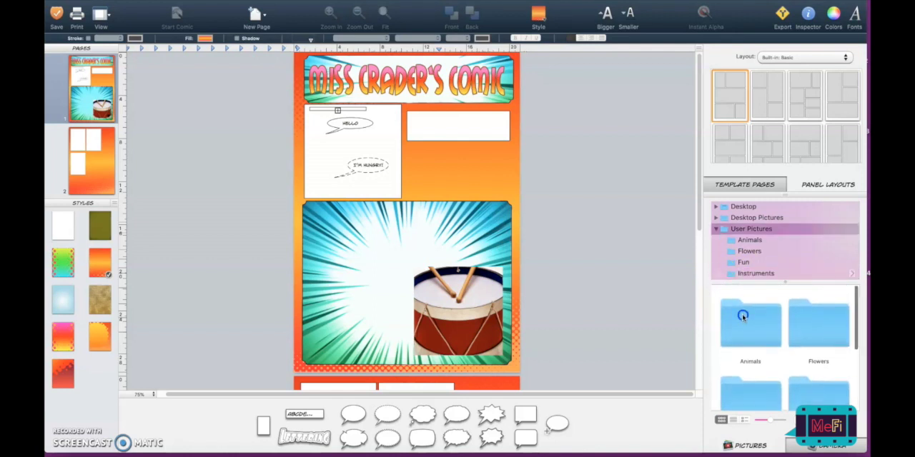
{"action": "scroll", "coordinate": [779, 315], "scroll_direction": "down", "scroll_amount": 3}
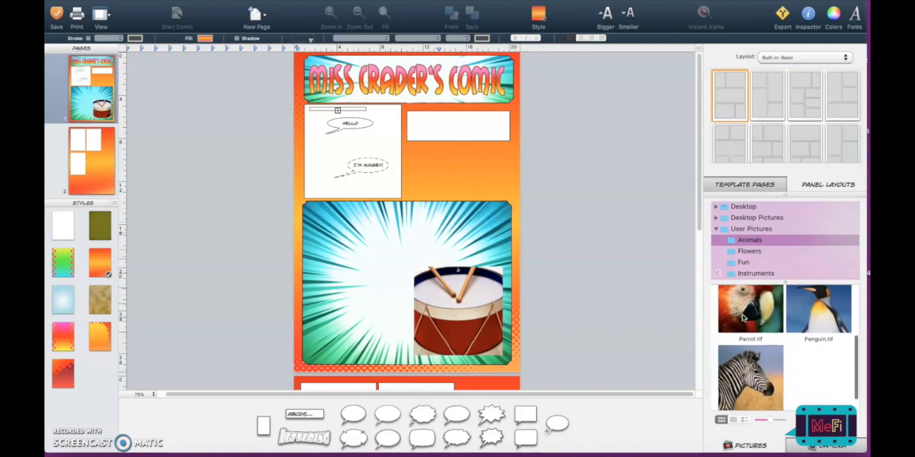
{"action": "left_click", "coordinate": [809, 313]}
{"action": "left_click_drag", "start_coordinate": [810, 313], "coordinate": [354, 164]}
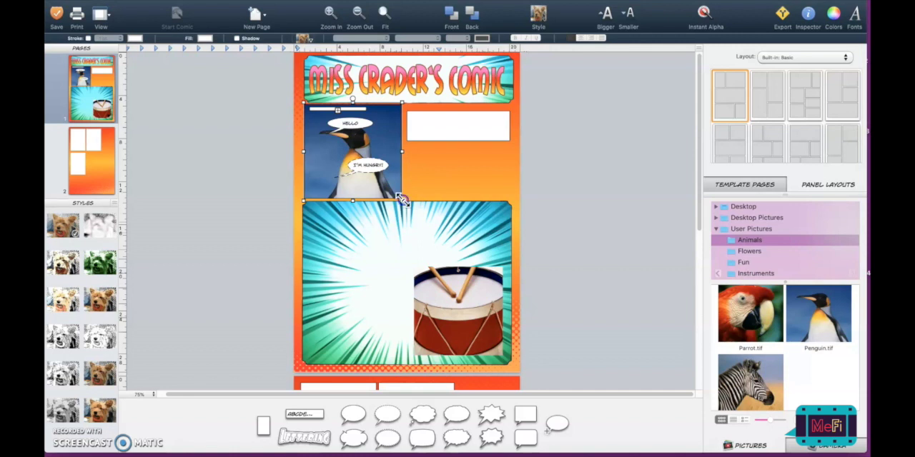
- Shrink the penguin picture so it fits in the lower-right corner of the balloon panel
{"action": "left_click_drag", "start_coordinate": [402, 199], "coordinate": [374, 183]}
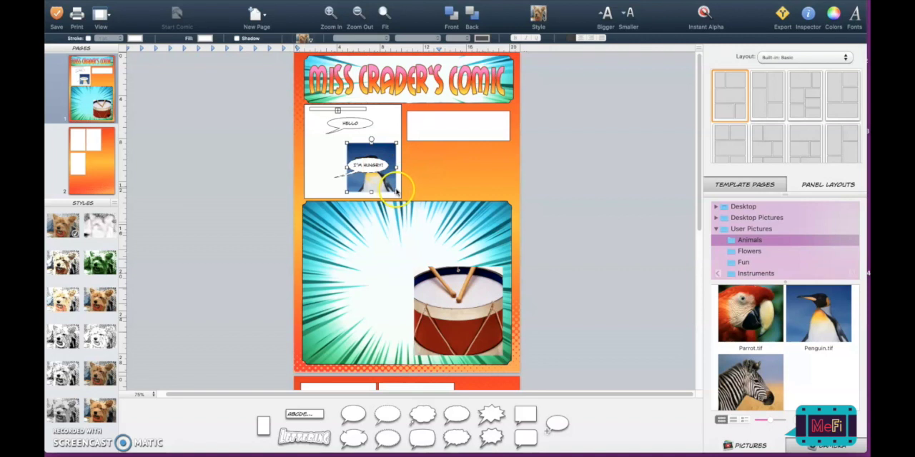
{"action": "left_click_drag", "start_coordinate": [398, 168], "coordinate": [347, 167]}
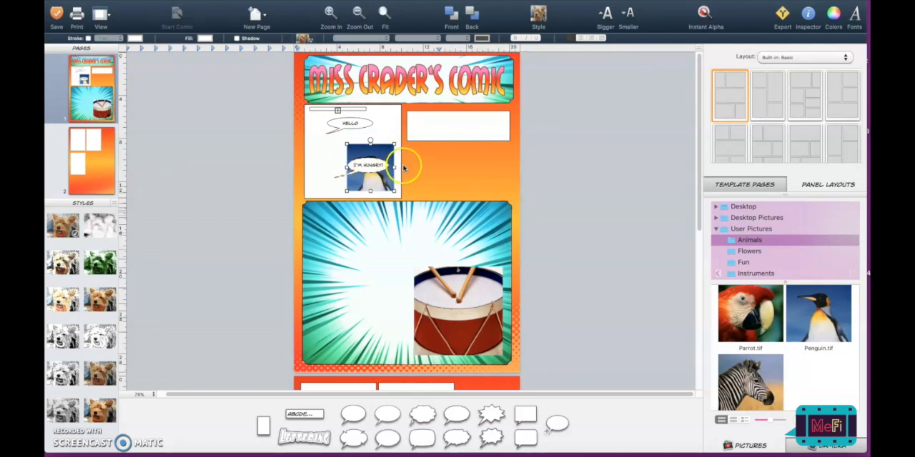
{"action": "left_click", "coordinate": [414, 159]}
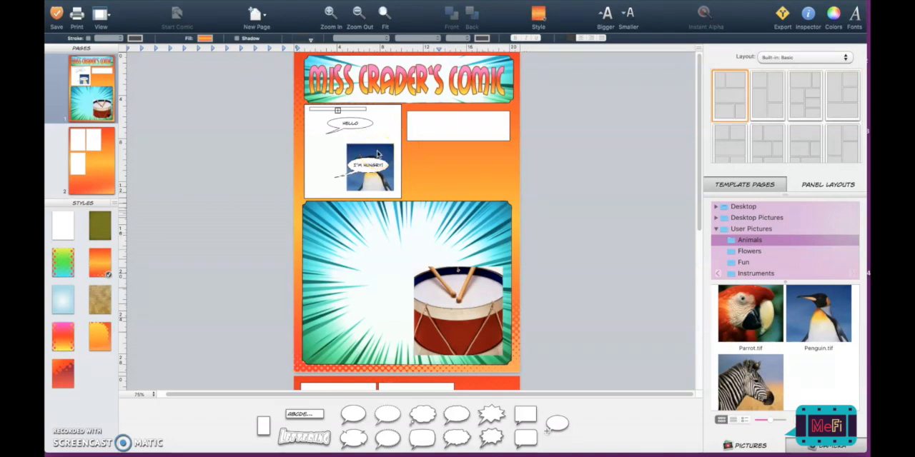
- Move the "I'm hungry!" balloon just above the penguin picture and point its tail at the penguin's beak
{"action": "left_click", "coordinate": [363, 169]}
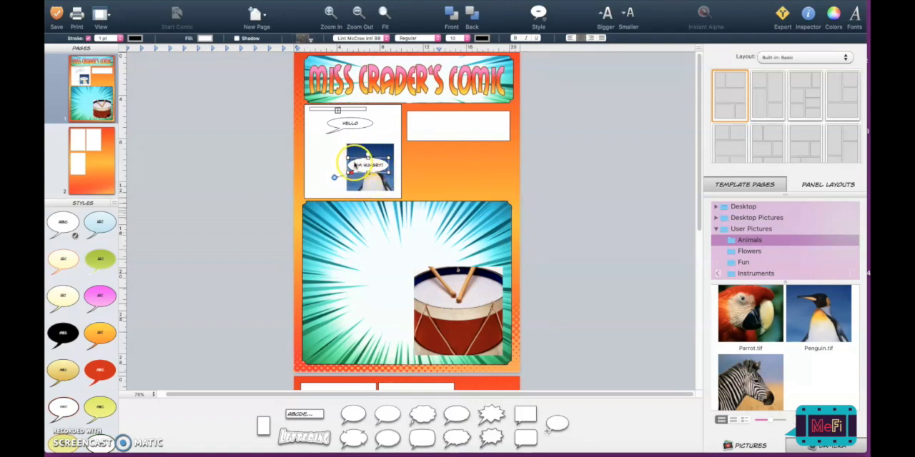
{"action": "left_click_drag", "start_coordinate": [369, 167], "coordinate": [387, 146]}
{"action": "left_click", "coordinate": [322, 155]}
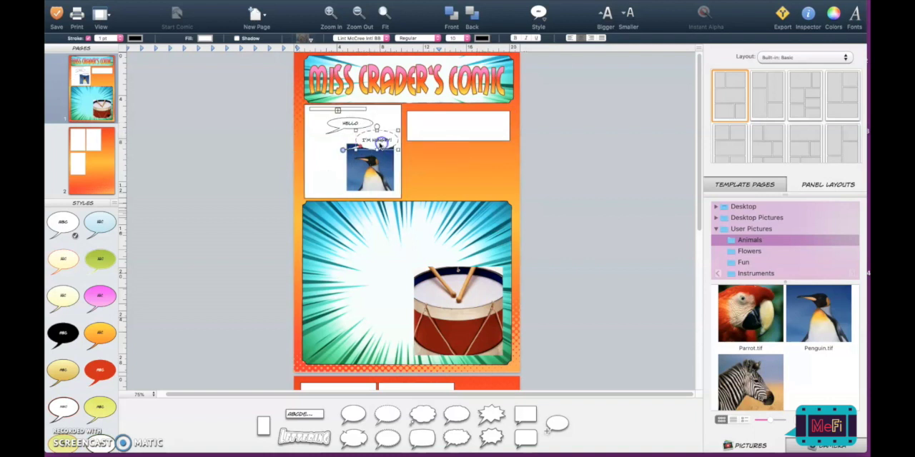
{"action": "left_click", "coordinate": [341, 157]}
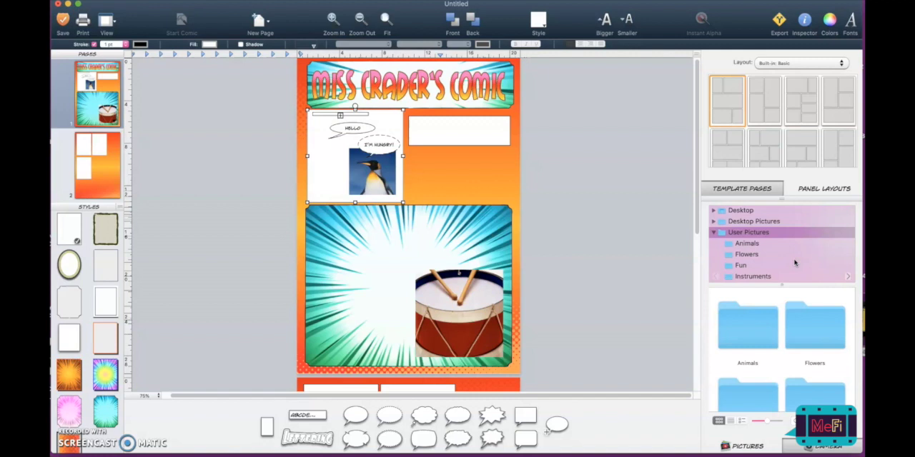
- Look at the pictures available in the Desktop folder and return to the User Pictures folder
{"action": "left_click", "coordinate": [751, 212]}
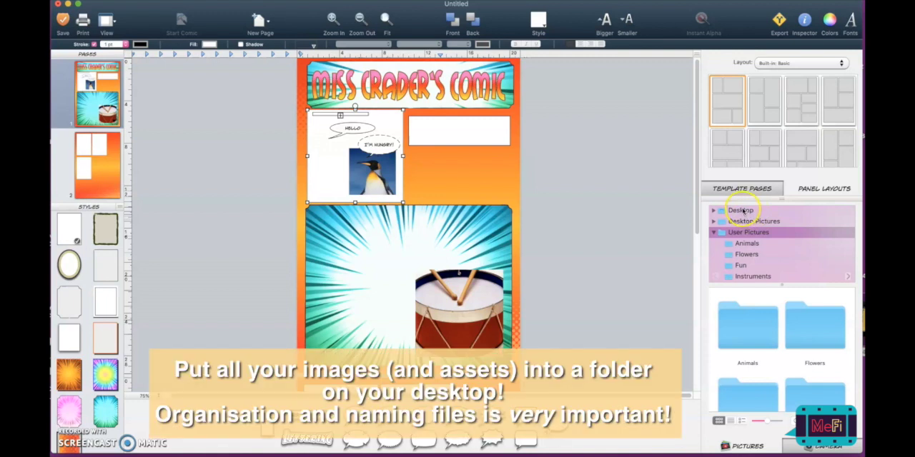
{"action": "left_click", "coordinate": [734, 212]}
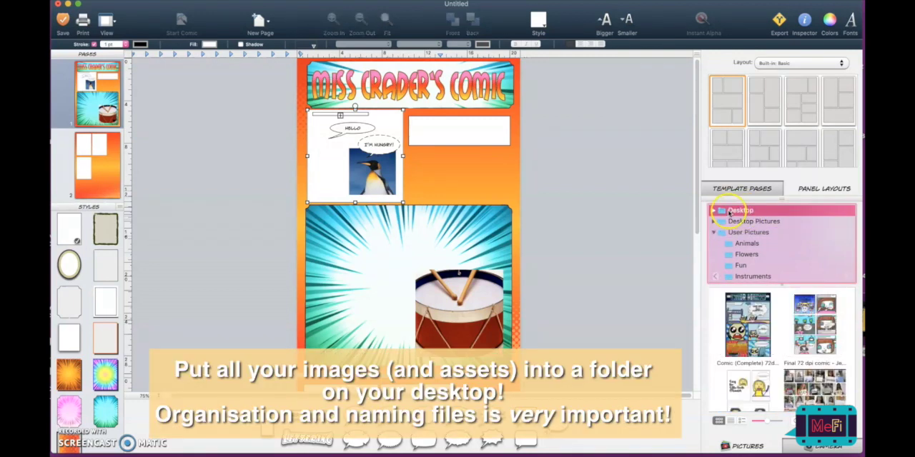
{"action": "left_click", "coordinate": [737, 234]}
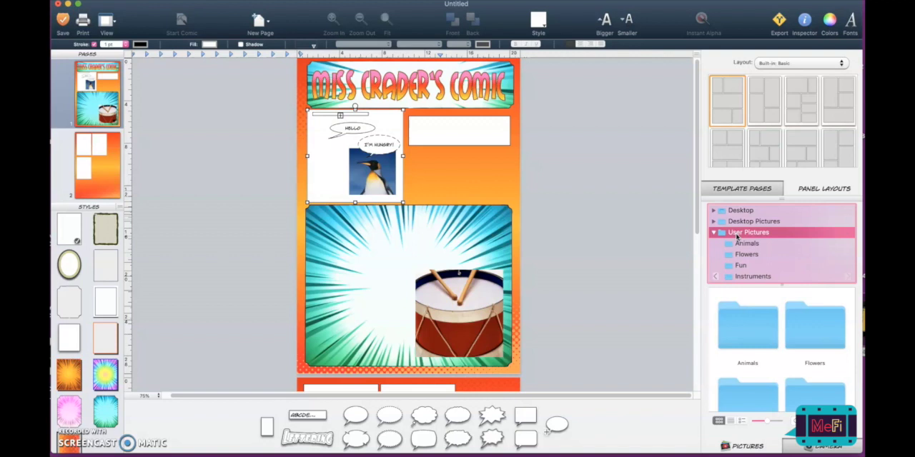
{"action": "left_click", "coordinate": [736, 211]}
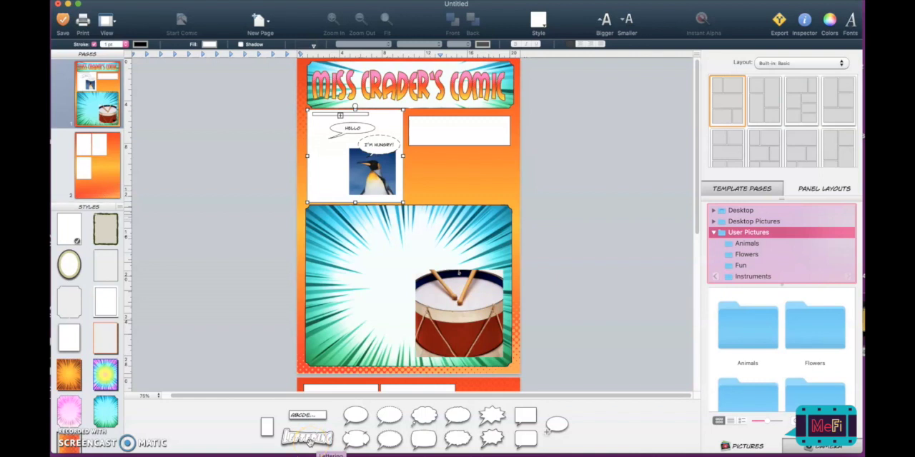
- Add a lettering element reading "BANG BANG" to the upper part of the large burst panel
{"action": "left_click_drag", "start_coordinate": [308, 442], "coordinate": [363, 249]}
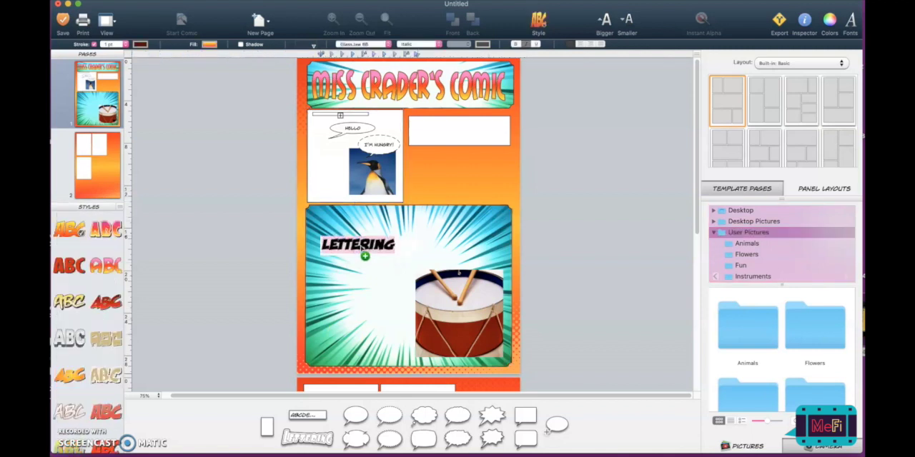
{"action": "type", "text": "BANG, BANH"}
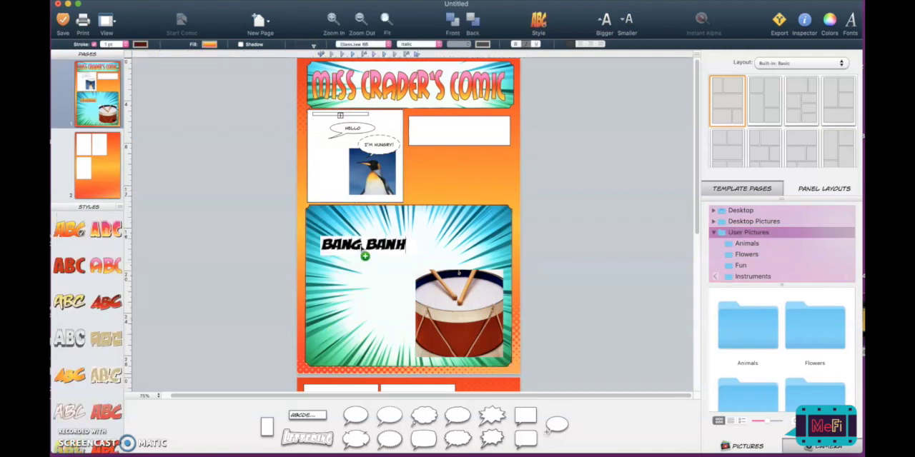
{"action": "key", "text": "BackSpace"}
{"action": "type", "text": "G"}
- Place the "BANG BANG" lettering directly above the drum and tilt it slightly upward to the right
{"action": "left_click", "coordinate": [464, 233]}
{"action": "left_click_drag", "start_coordinate": [371, 246], "coordinate": [492, 317]}
{"action": "left_click_drag", "start_coordinate": [458, 304], "coordinate": [456, 250]}
{"action": "left_click", "coordinate": [551, 257]}
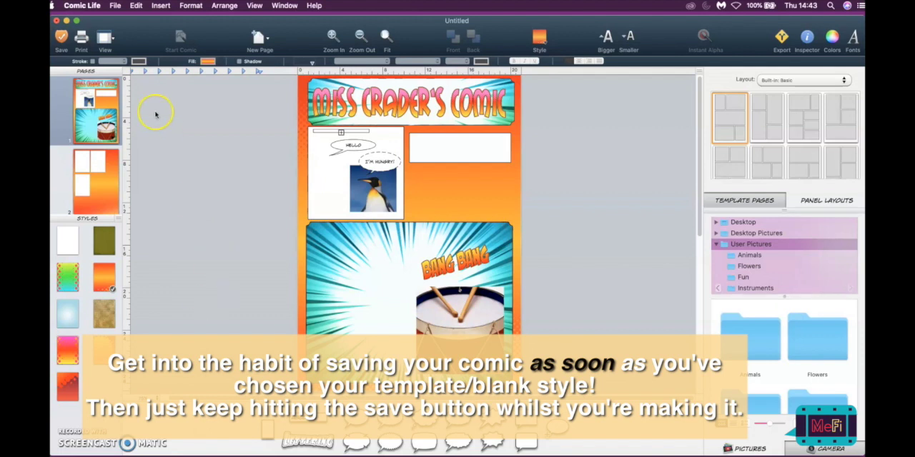
- Bring up the comic's save dialog to examine its file name and Desktop location settings, and dismiss it
{"action": "left_click", "coordinate": [115, 5]}
{"action": "left_click", "coordinate": [134, 70]}
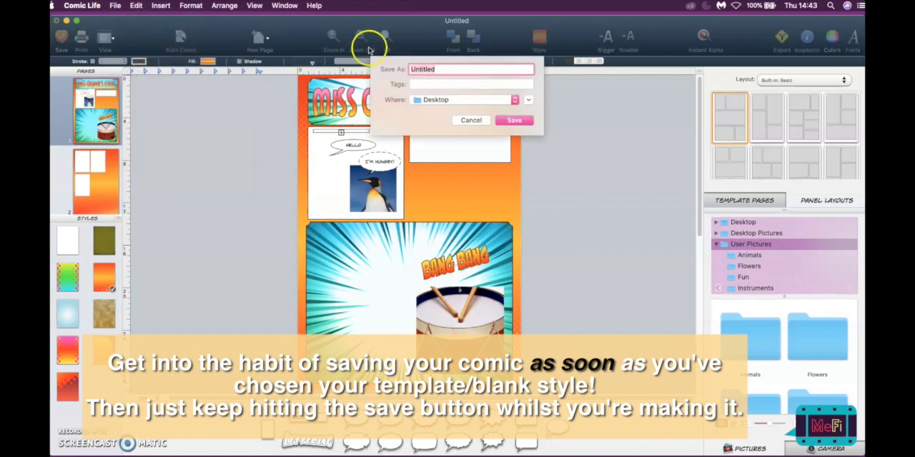
{"action": "left_click", "coordinate": [429, 67]}
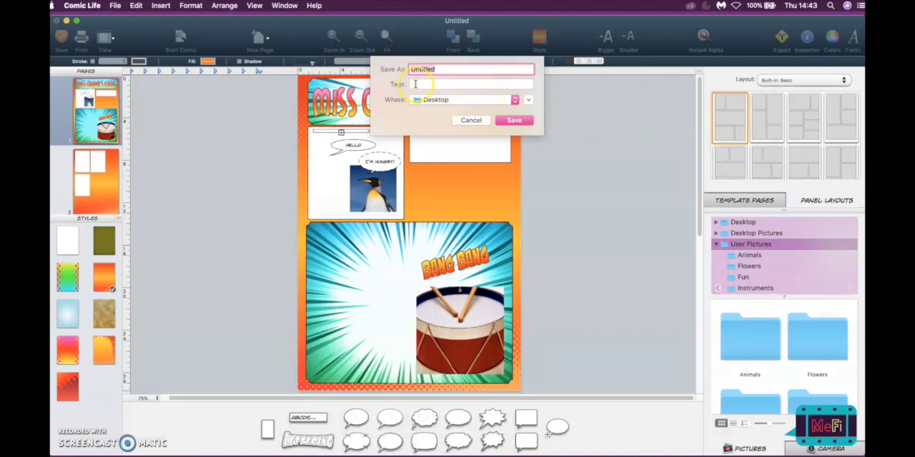
{"action": "left_click", "coordinate": [498, 120]}
{"action": "left_click", "coordinate": [470, 119]}
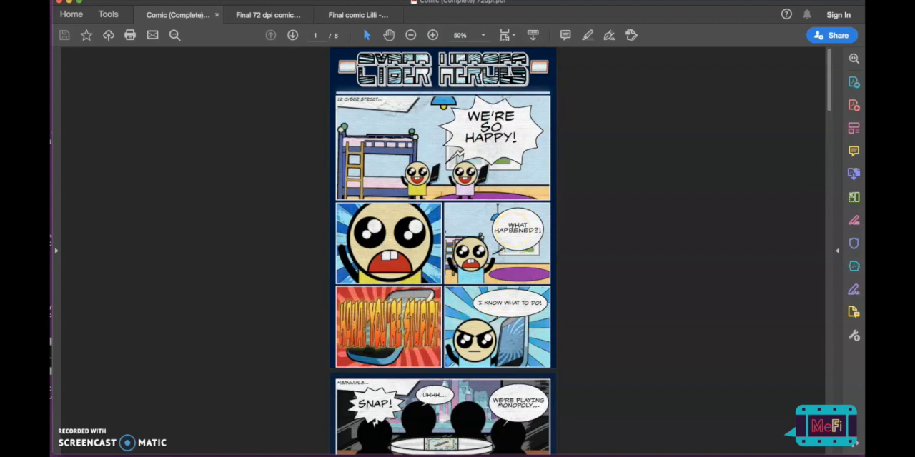
- In Adobe Acrobat, examine the page layouts, lettering and balloons throughout Comic (Complete) 72dpi.pdf and return to its first page
{"action": "scroll", "coordinate": [442, 250], "scroll_direction": "down", "scroll_amount": 6}
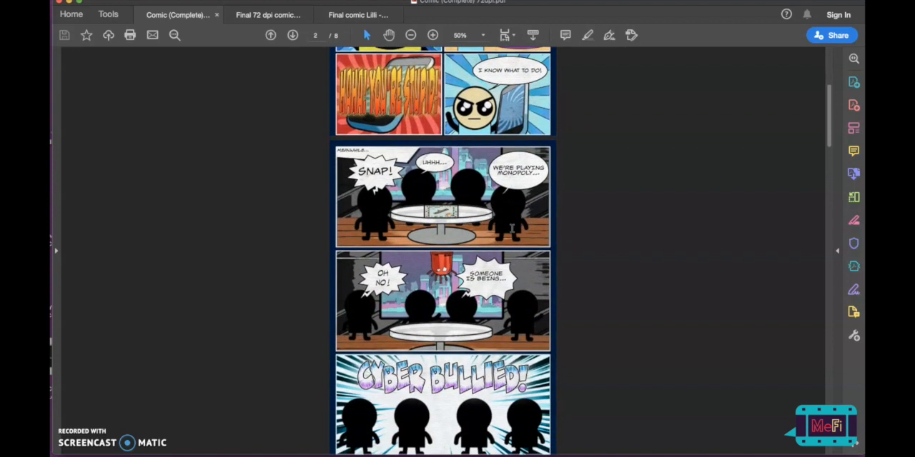
{"action": "scroll", "coordinate": [511, 227], "scroll_direction": "down", "scroll_amount": 2}
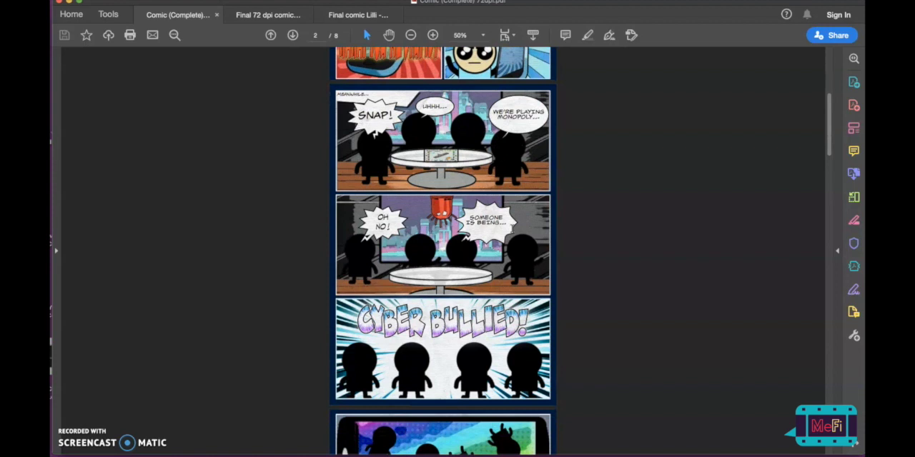
{"action": "scroll", "coordinate": [511, 227], "scroll_direction": "down", "scroll_amount": 9}
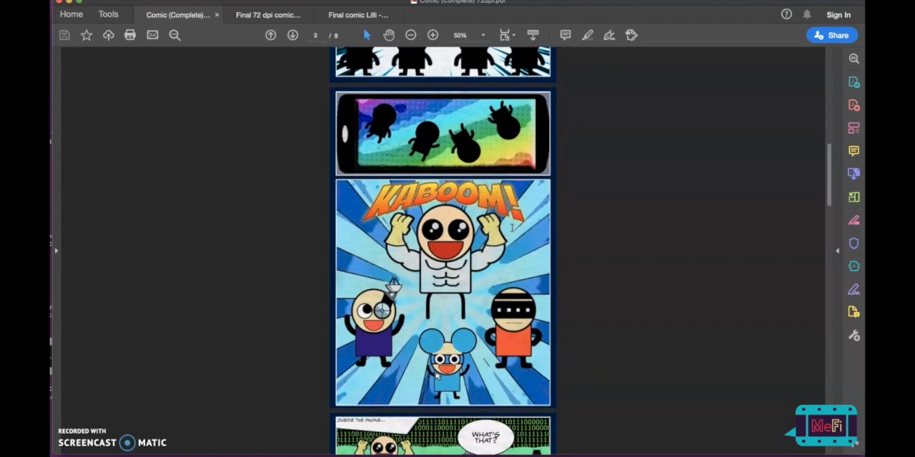
{"action": "scroll", "coordinate": [512, 227], "scroll_direction": "down", "scroll_amount": 9}
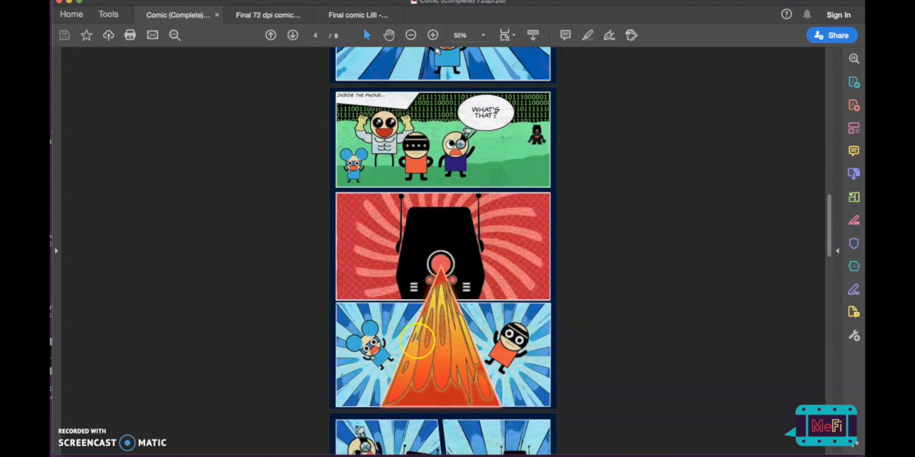
{"action": "scroll", "coordinate": [414, 368], "scroll_direction": "down", "scroll_amount": 4}
{"action": "scroll", "coordinate": [443, 251], "scroll_direction": "down", "scroll_amount": 6}
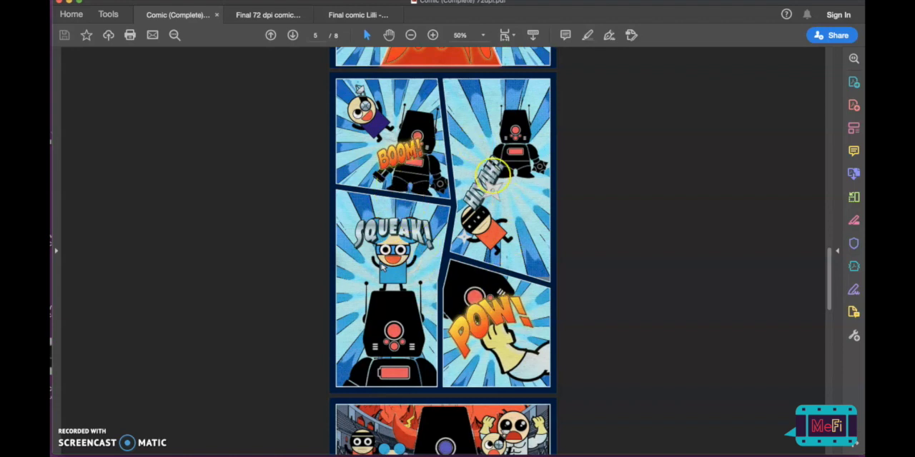
{"action": "scroll", "coordinate": [497, 172], "scroll_direction": "down", "scroll_amount": 5}
{"action": "scroll", "coordinate": [494, 174], "scroll_direction": "down", "scroll_amount": 3}
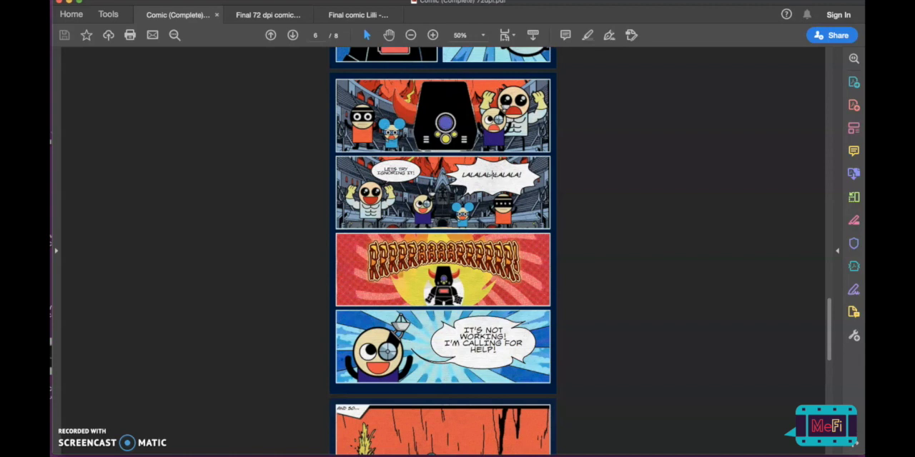
{"action": "scroll", "coordinate": [592, 187], "scroll_direction": "down", "scroll_amount": 7}
{"action": "scroll", "coordinate": [592, 188], "scroll_direction": "down", "scroll_amount": 1}
{"action": "scroll", "coordinate": [592, 188], "scroll_direction": "up", "scroll_amount": 1}
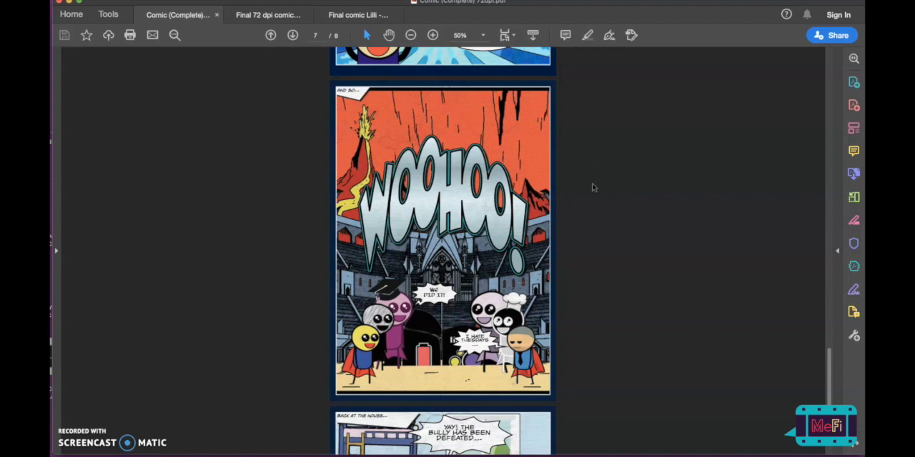
{"action": "scroll", "coordinate": [592, 188], "scroll_direction": "down", "scroll_amount": 6}
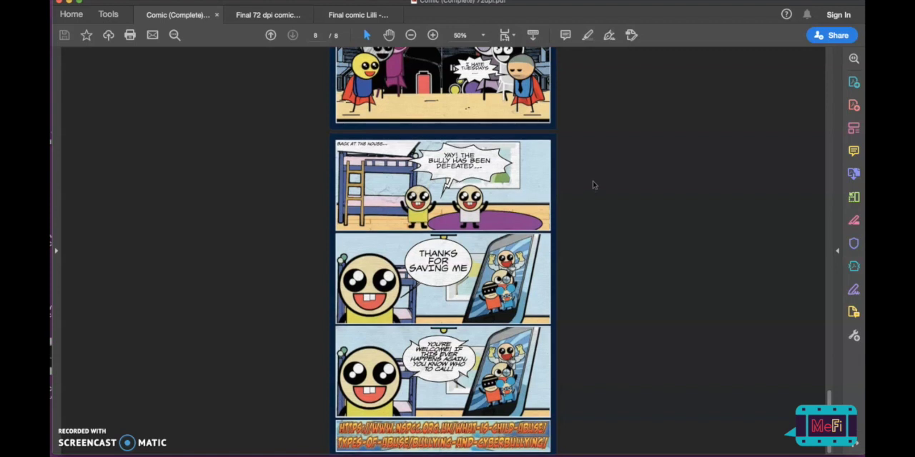
{"action": "scroll", "coordinate": [591, 187], "scroll_direction": "up", "scroll_amount": 20}
{"action": "scroll", "coordinate": [592, 186], "scroll_direction": "up", "scroll_amount": 15}
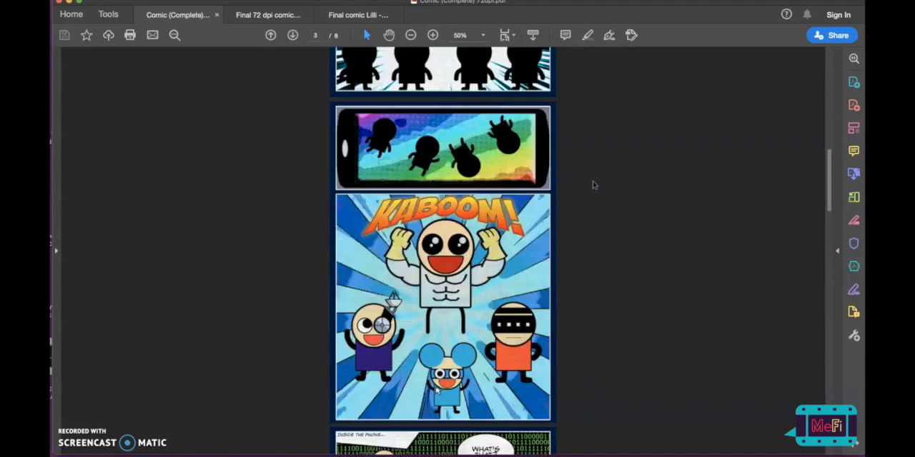
{"action": "scroll", "coordinate": [593, 185], "scroll_direction": "up", "scroll_amount": 2}
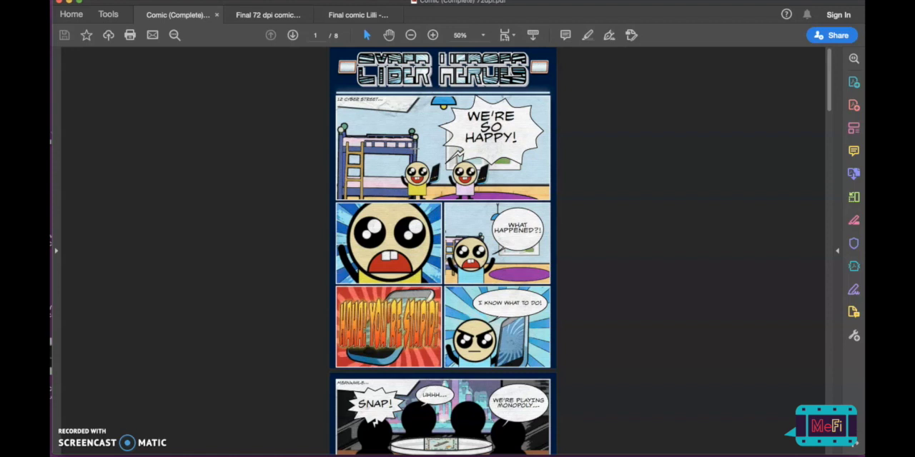
- Examine the page layouts, captions and balloons throughout the example comic PDF "The Adventures of the Smudges"
{"action": "left_click", "coordinate": [272, 16]}
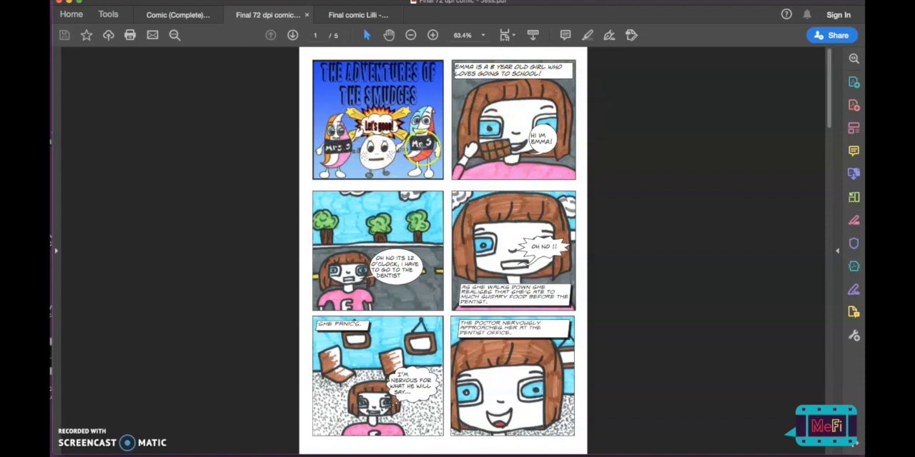
{"action": "scroll", "coordinate": [397, 163], "scroll_direction": "down", "scroll_amount": 1}
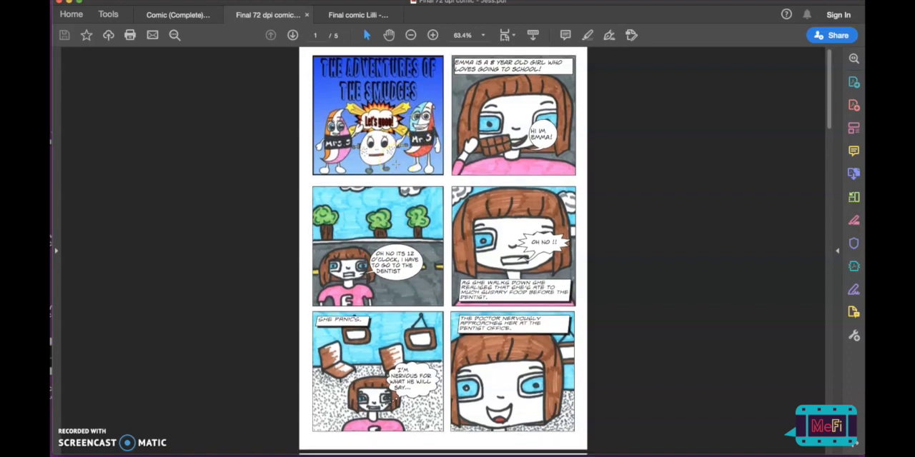
{"action": "scroll", "coordinate": [443, 251], "scroll_direction": "down", "scroll_amount": 3}
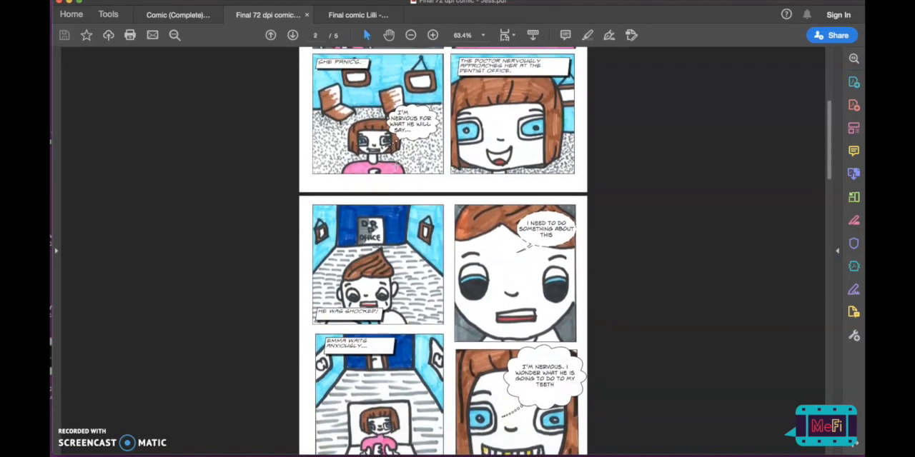
{"action": "scroll", "coordinate": [396, 163], "scroll_direction": "down", "scroll_amount": 5}
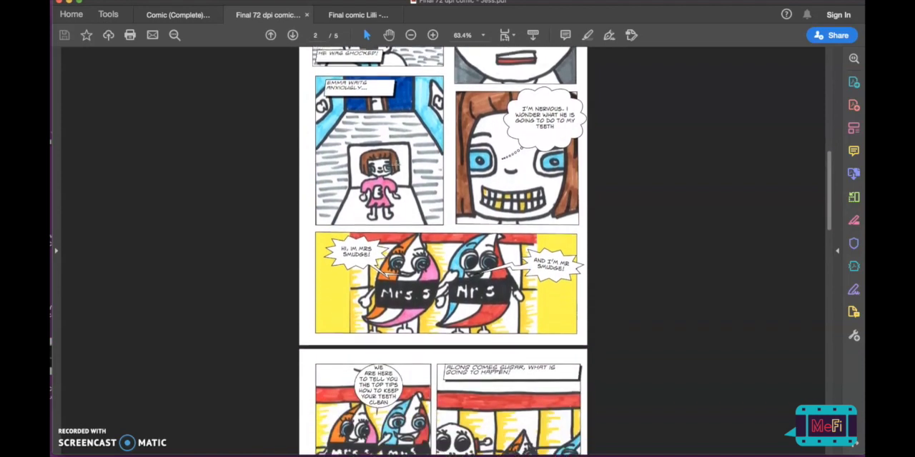
{"action": "scroll", "coordinate": [395, 163], "scroll_direction": "down", "scroll_amount": 5}
{"action": "scroll", "coordinate": [396, 164], "scroll_direction": "down", "scroll_amount": 10}
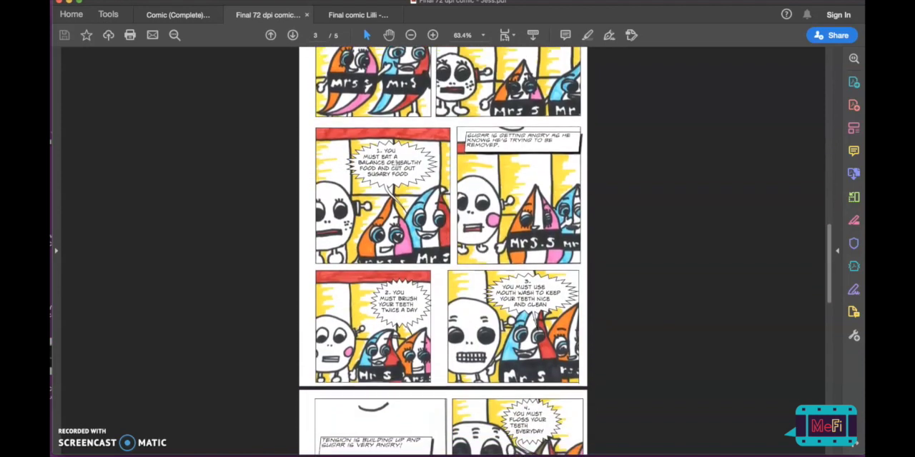
{"action": "scroll", "coordinate": [396, 164], "scroll_direction": "down", "scroll_amount": 5}
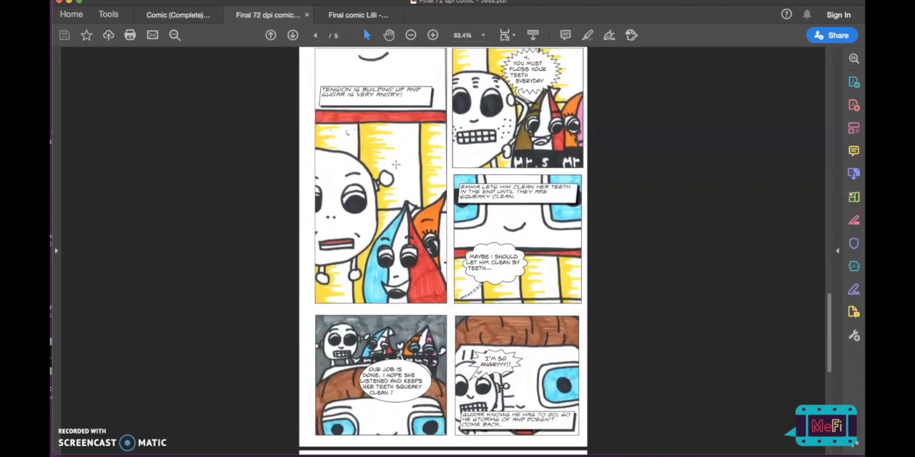
{"action": "scroll", "coordinate": [396, 164], "scroll_direction": "down", "scroll_amount": 3}
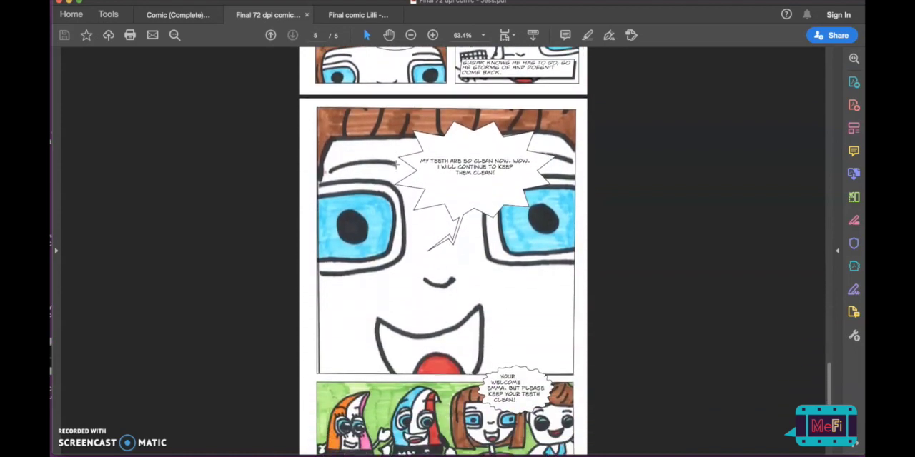
- Bring up the third open comic PDF and examine the lettering, balloons and panel layouts on its pages
{"action": "left_click", "coordinate": [339, 14]}
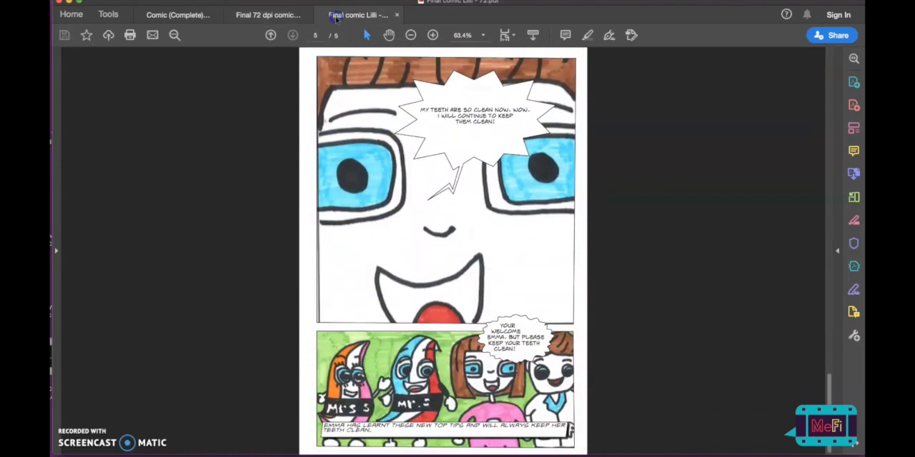
{"action": "scroll", "coordinate": [309, 165], "scroll_direction": "down", "scroll_amount": 14}
{"action": "scroll", "coordinate": [309, 164], "scroll_direction": "down", "scroll_amount": 15}
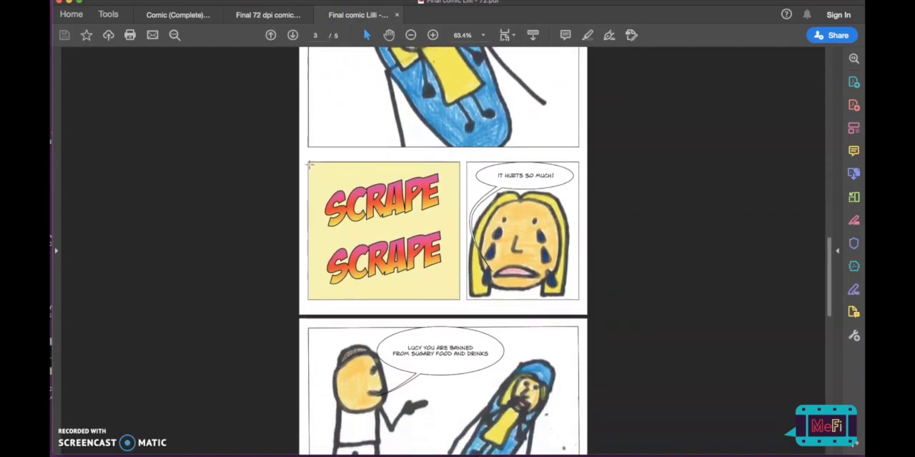
{"action": "scroll", "coordinate": [309, 164], "scroll_direction": "down", "scroll_amount": 17}
{"action": "scroll", "coordinate": [309, 164], "scroll_direction": "down", "scroll_amount": 14}
- Switch to Comic Life and create a new comic from the Flora template in the Comics category
{"action": "key", "text": "ctrl+Tab"}
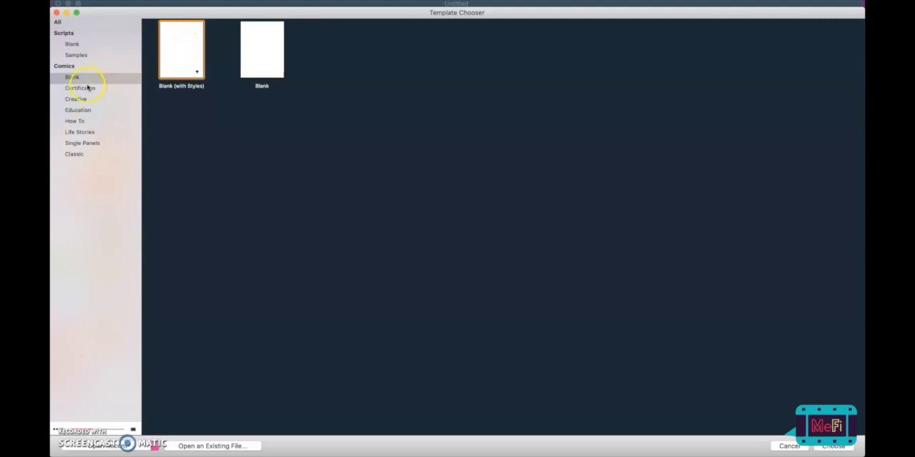
{"action": "left_click", "coordinate": [65, 67]}
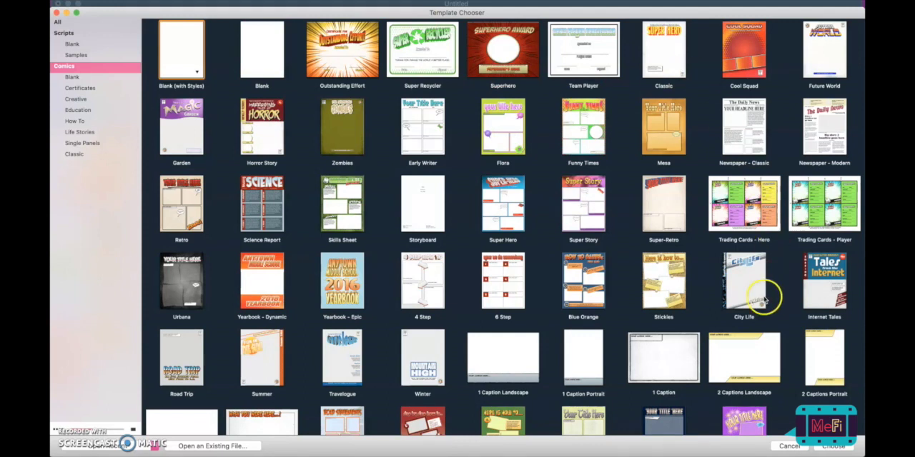
{"action": "scroll", "coordinate": [507, 143], "scroll_direction": "down", "scroll_amount": 5}
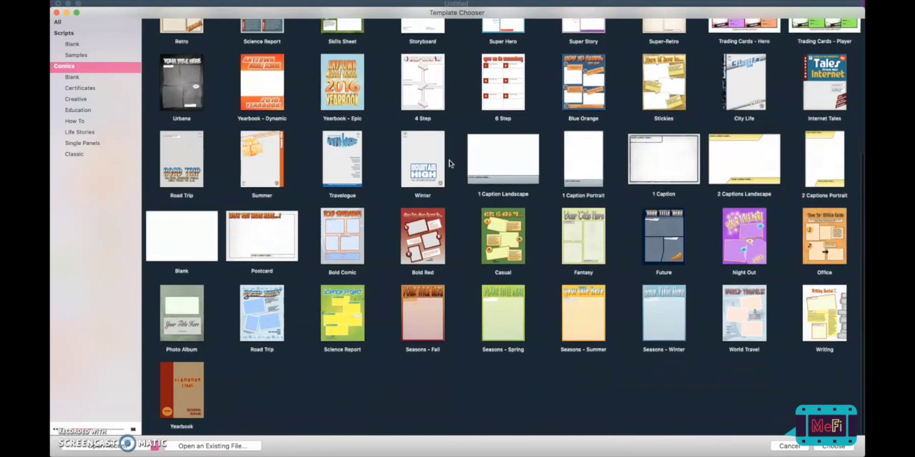
{"action": "scroll", "coordinate": [450, 163], "scroll_direction": "up", "scroll_amount": 5}
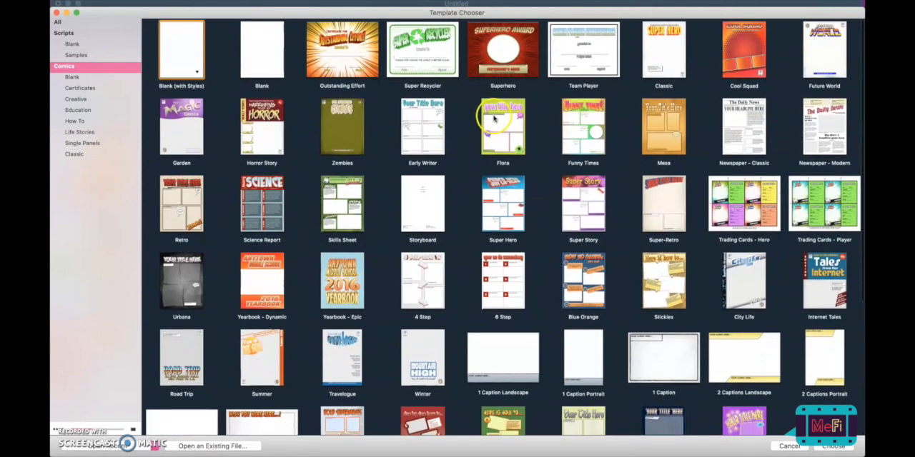
{"action": "left_click", "coordinate": [494, 117]}
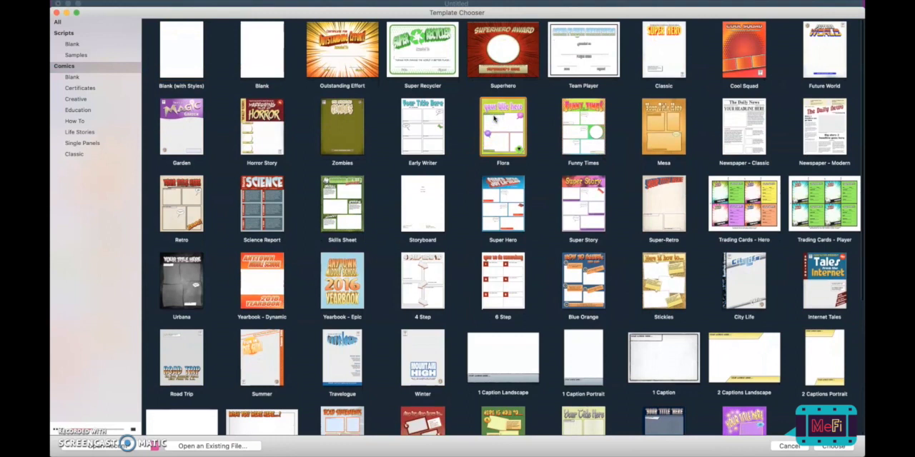
{"action": "double_click", "coordinate": [493, 118]}
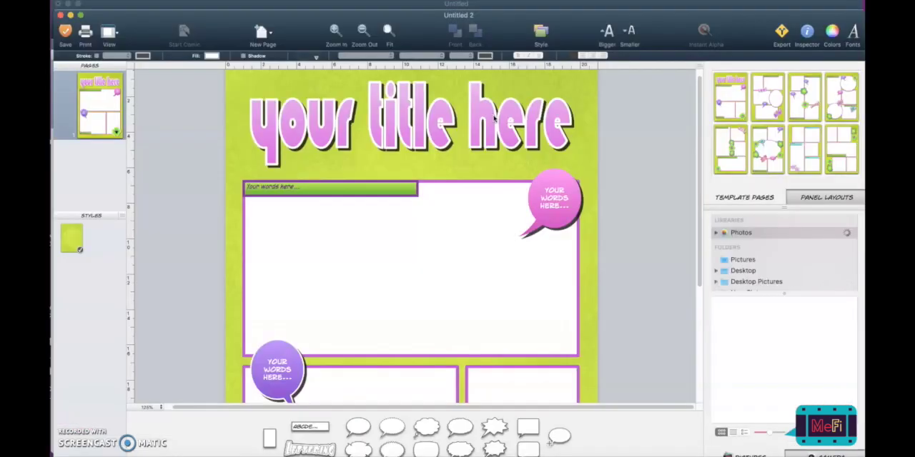
- Add a new page with the first 4 Panels layout after the cover page
{"action": "left_click", "coordinate": [767, 70]}
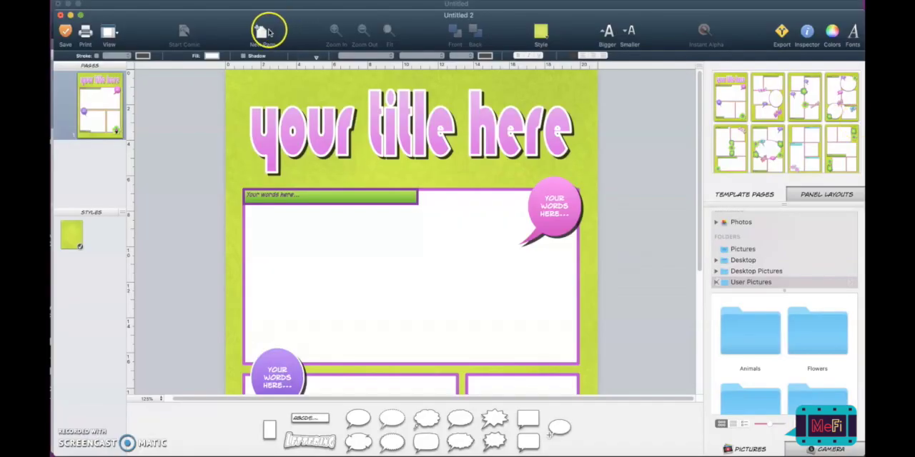
{"action": "left_click", "coordinate": [264, 30]}
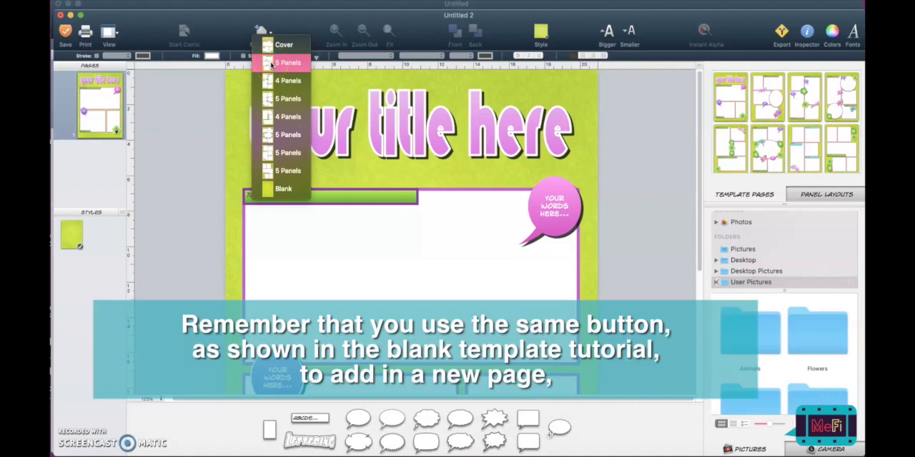
{"action": "left_click", "coordinate": [278, 50]}
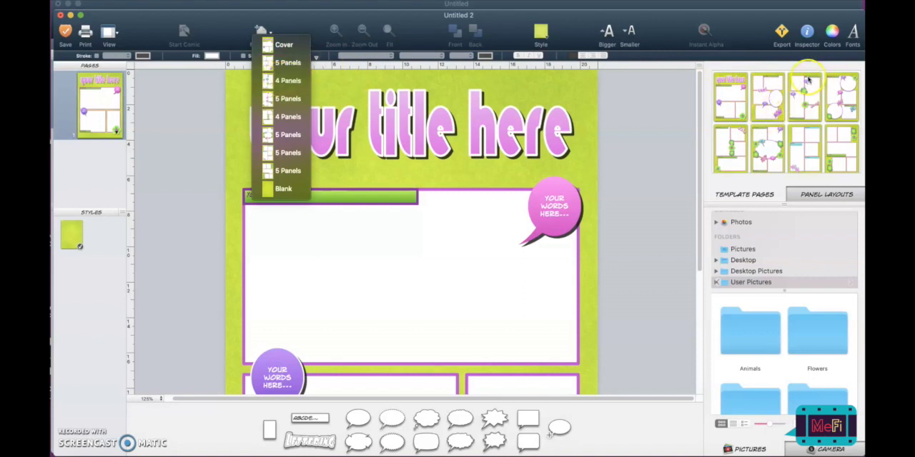
{"action": "left_click", "coordinate": [288, 81]}
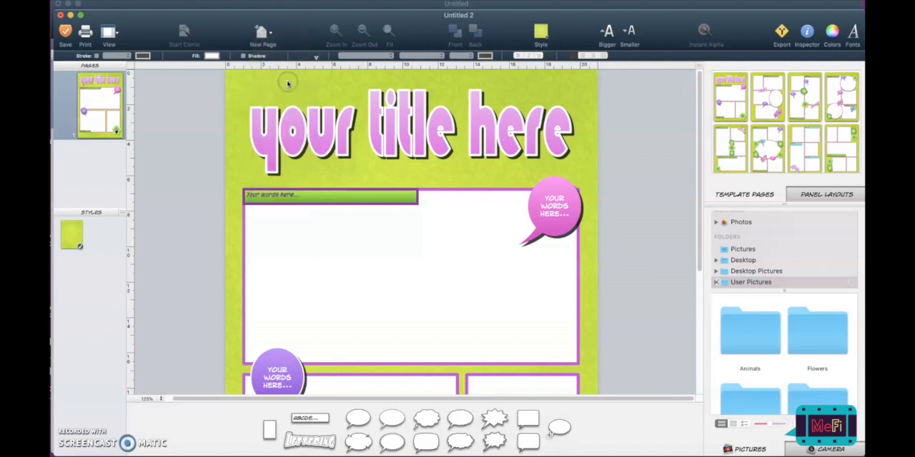
{"action": "left_click", "coordinate": [306, 190]}
{"action": "scroll", "coordinate": [306, 190], "scroll_direction": "down", "scroll_amount": 5}
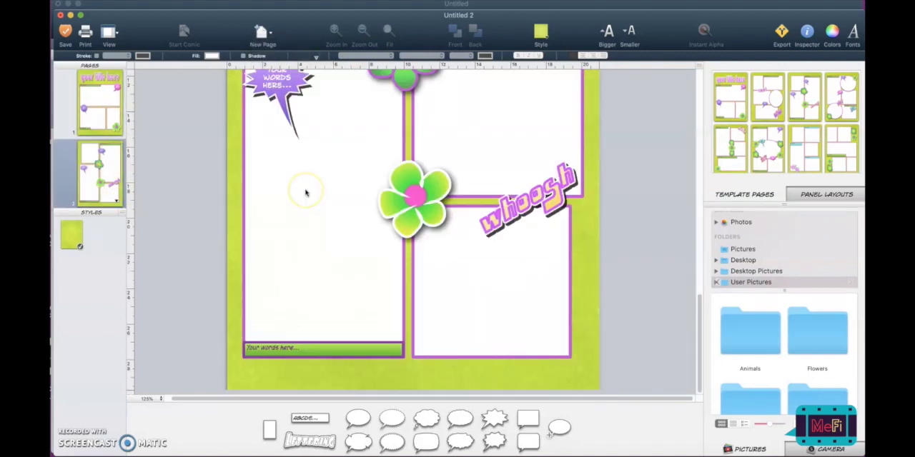
{"action": "scroll", "coordinate": [306, 191], "scroll_direction": "up", "scroll_amount": 10}
- Insert a blank page after the cover and place two rectangular panels side by side in its upper part
{"action": "left_click", "coordinate": [263, 31]}
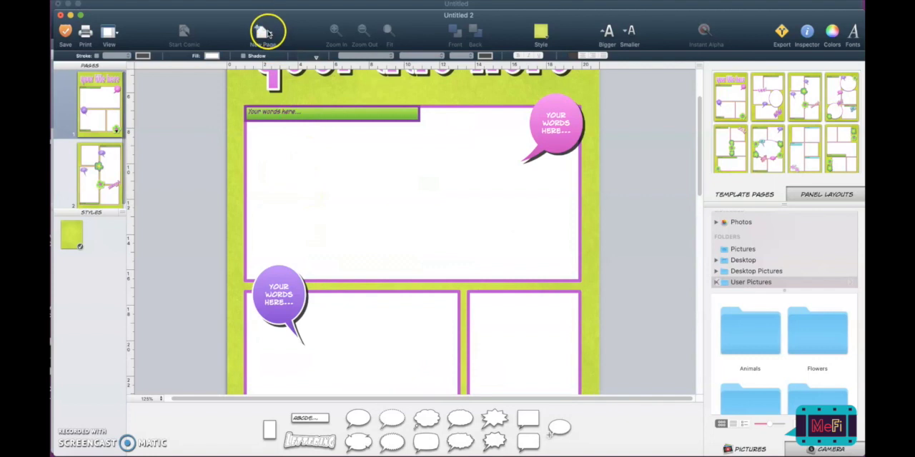
{"action": "left_click", "coordinate": [287, 189]}
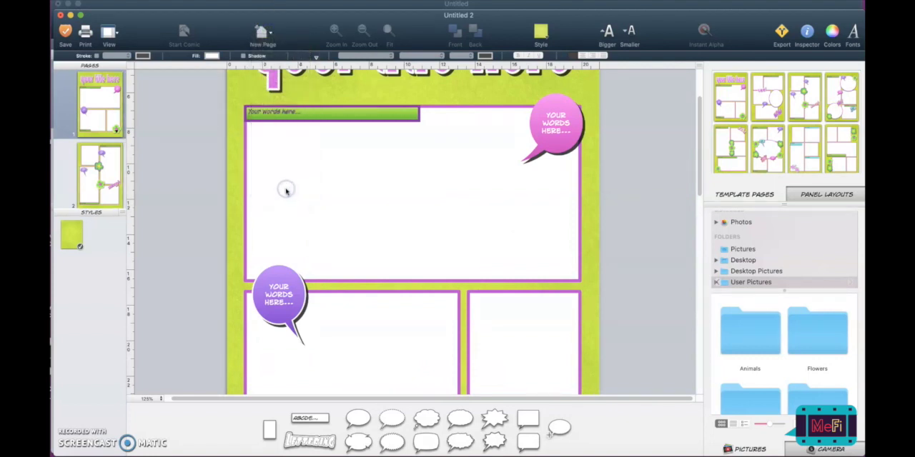
{"action": "left_click_drag", "start_coordinate": [269, 430], "coordinate": [317, 173]}
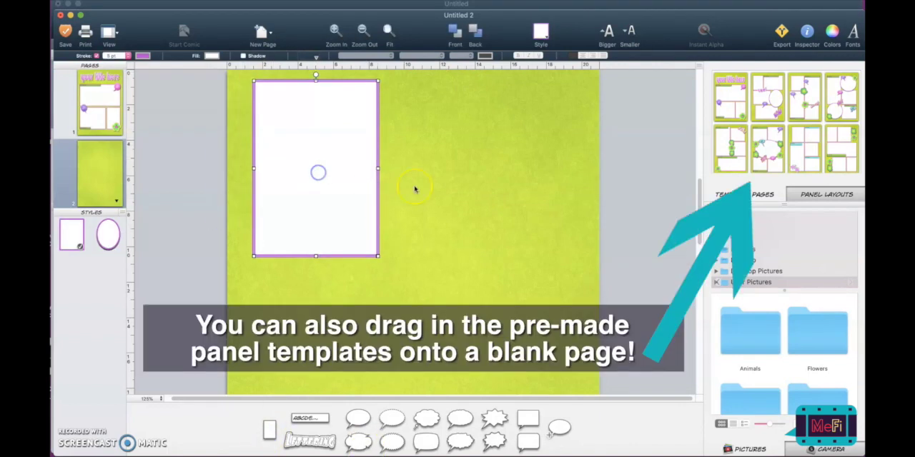
{"action": "left_click_drag", "start_coordinate": [269, 429], "coordinate": [480, 167]}
- Change the second panel on the blank page to the oval style and move it slightly up and closer to the rectangular panel
{"action": "left_click", "coordinate": [541, 30]}
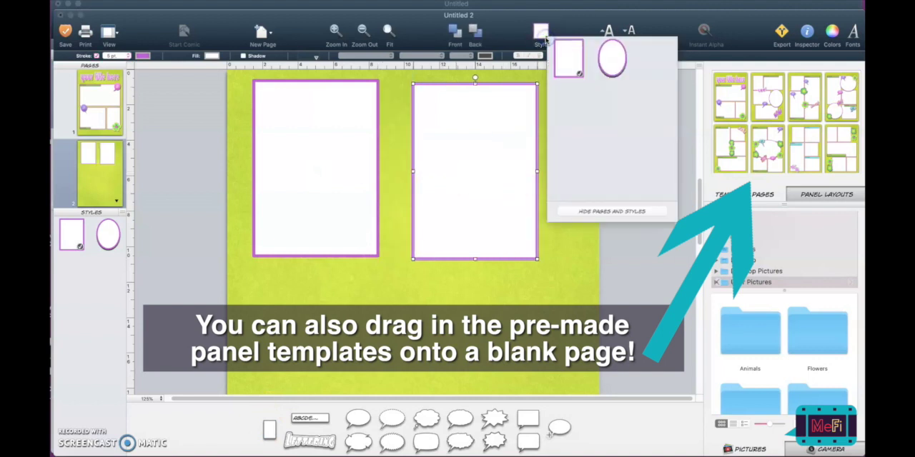
{"action": "left_click", "coordinate": [603, 63]}
{"action": "left_click", "coordinate": [568, 148]}
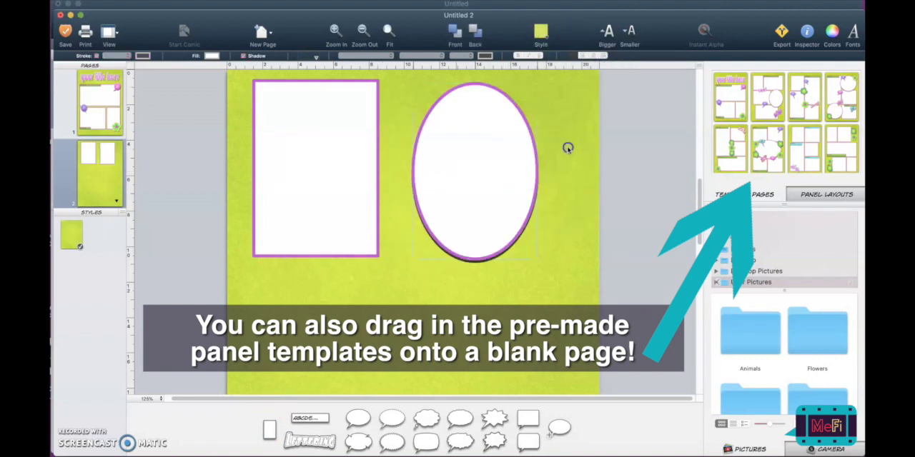
{"action": "left_click_drag", "start_coordinate": [509, 150], "coordinate": [499, 140]}
{"action": "left_click", "coordinate": [362, 273]}
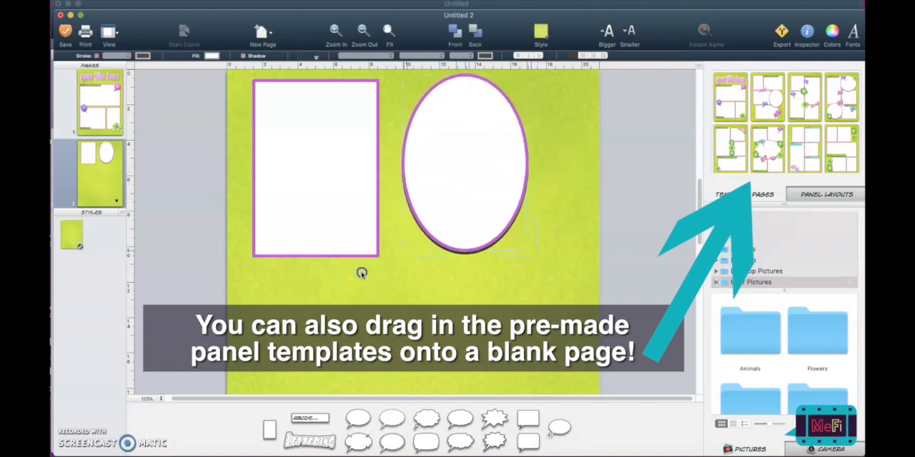
- Examine the styles offered for the page background and for the selected oval panel, and dismiss the choices
{"action": "left_click", "coordinate": [109, 253]}
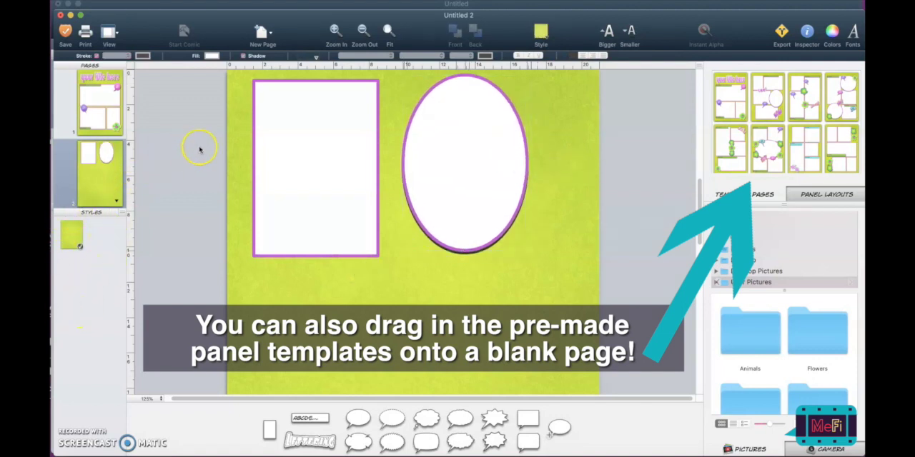
{"action": "left_click", "coordinate": [533, 31]}
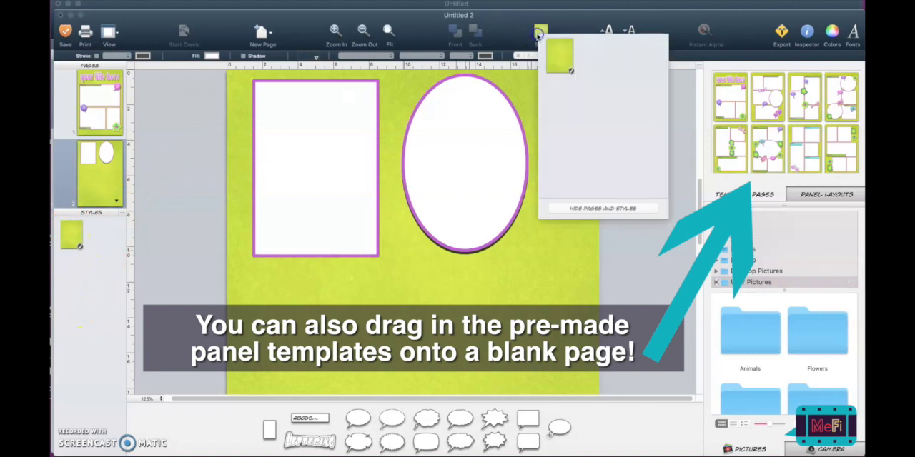
{"action": "left_click", "coordinate": [462, 120]}
{"action": "left_click", "coordinate": [538, 39]}
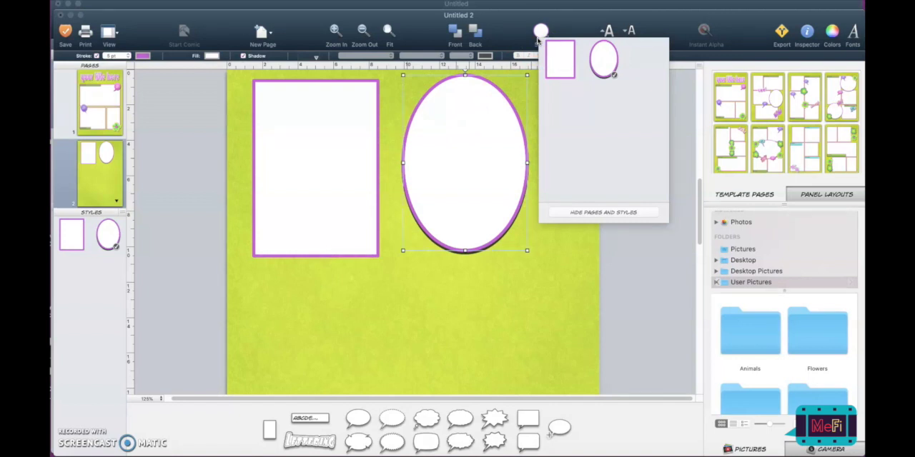
{"action": "left_click", "coordinate": [374, 309]}
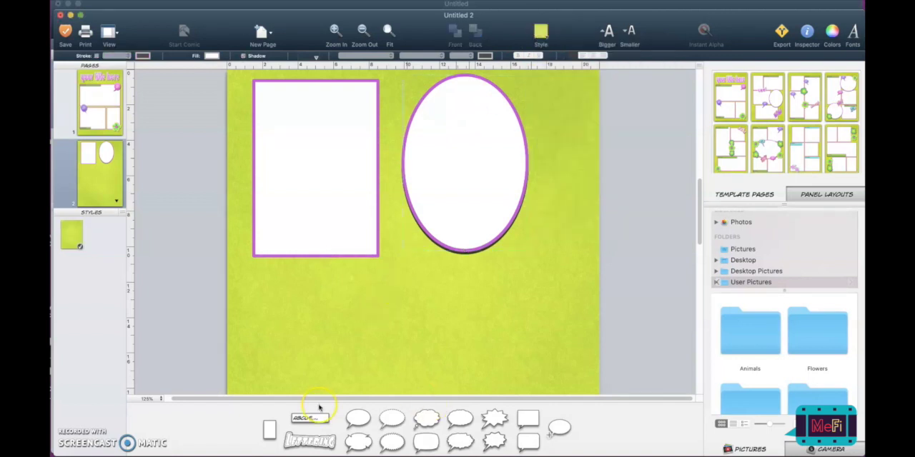
- Add a lettering element reading "comic" below the rectangular panel, using the slanted pink-to-purple lettering style
{"action": "left_click_drag", "start_coordinate": [311, 441], "coordinate": [312, 329]}
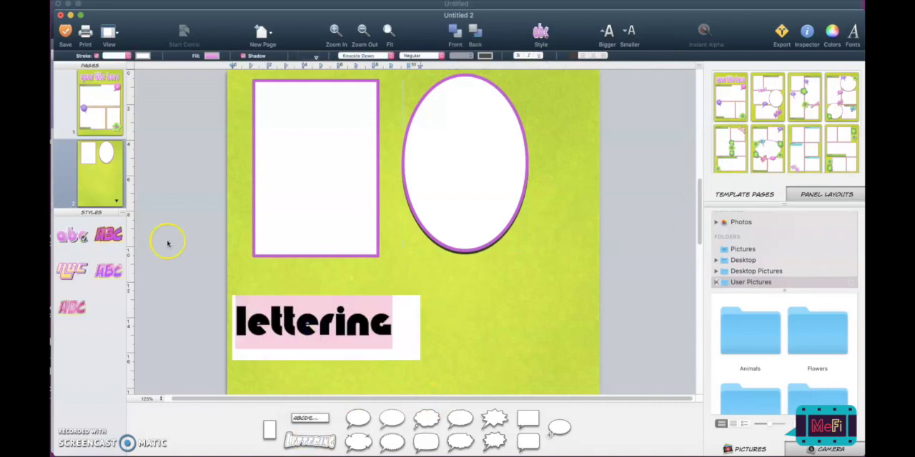
{"action": "left_click_drag", "start_coordinate": [108, 271], "coordinate": [371, 306]}
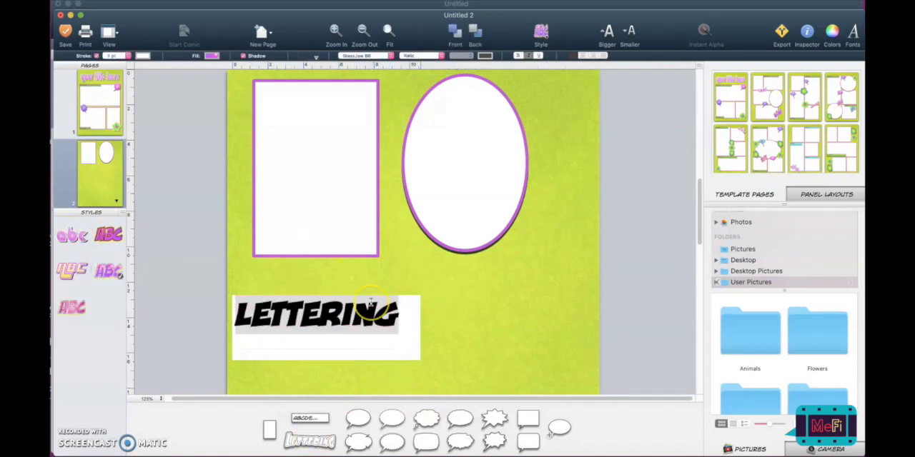
{"action": "type", "text": "comic"}
{"action": "left_click", "coordinate": [489, 310]}
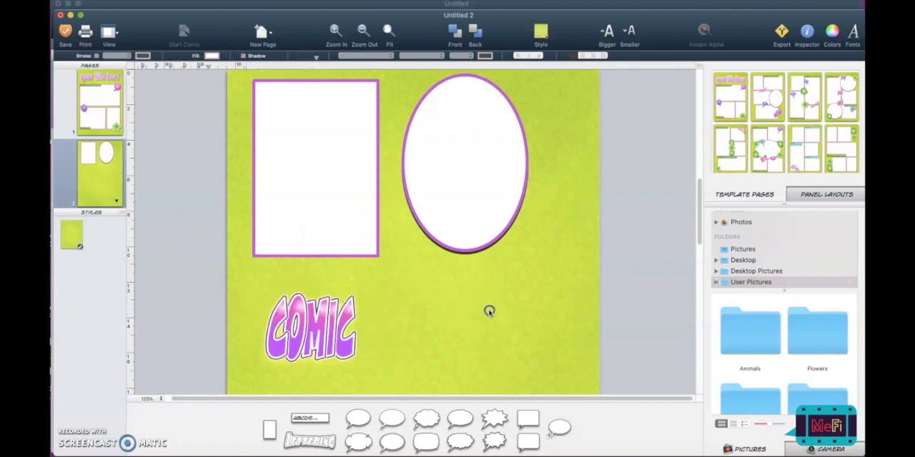
- Add a caption box near the rectangular panel's lower edge, try the green style on it, and return it to turquoise
{"action": "left_click_drag", "start_coordinate": [310, 418], "coordinate": [315, 243]}
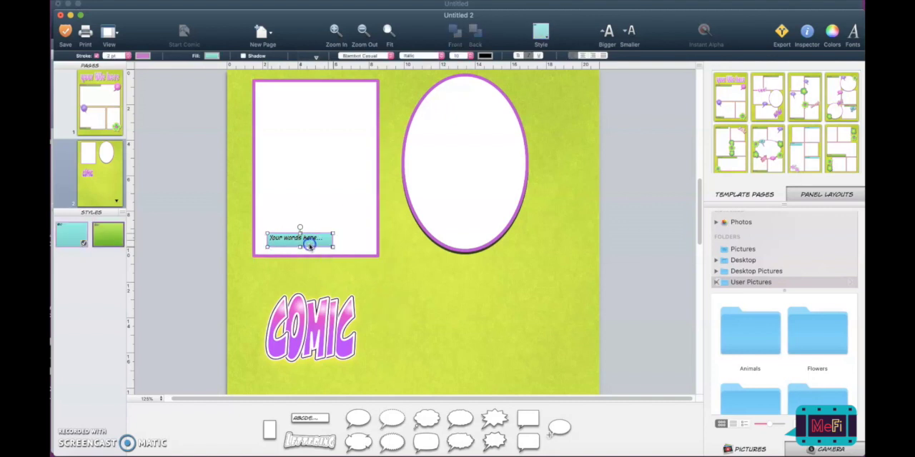
{"action": "left_click", "coordinate": [541, 32]}
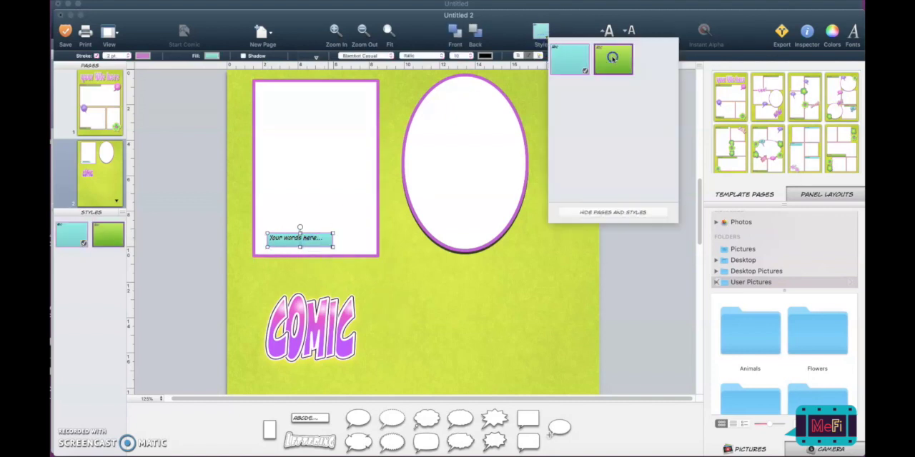
{"action": "left_click", "coordinate": [611, 59]}
{"action": "left_click", "coordinate": [541, 32]}
{"action": "left_click", "coordinate": [559, 56]}
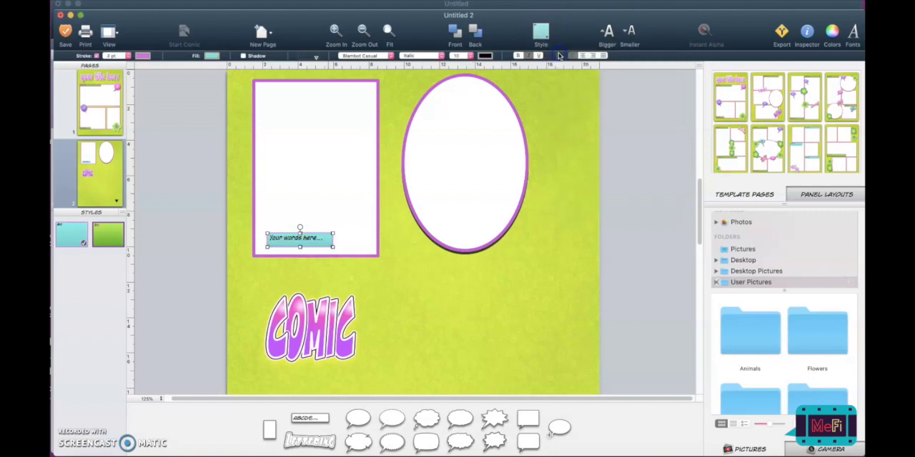
- Place the gingerbread man picture from the Fun folder of the user pictures into the oval panel
{"action": "left_click", "coordinate": [570, 212]}
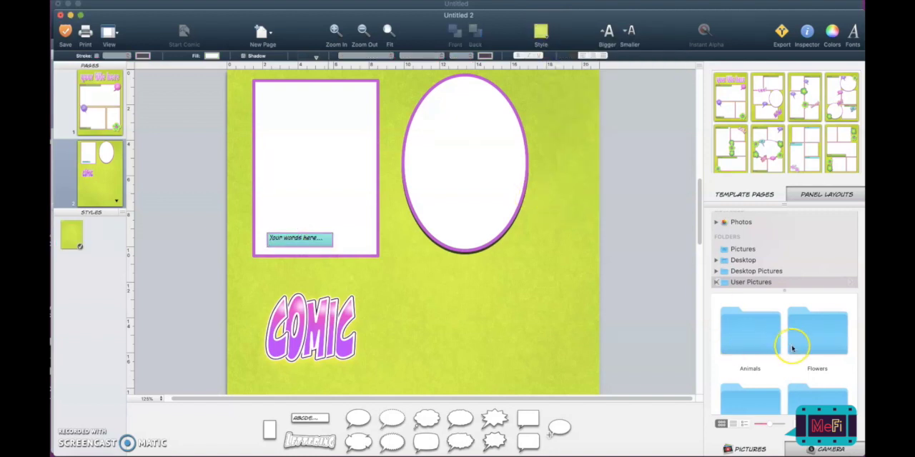
{"action": "scroll", "coordinate": [797, 348], "scroll_direction": "down", "scroll_amount": 2}
{"action": "double_click", "coordinate": [777, 364]}
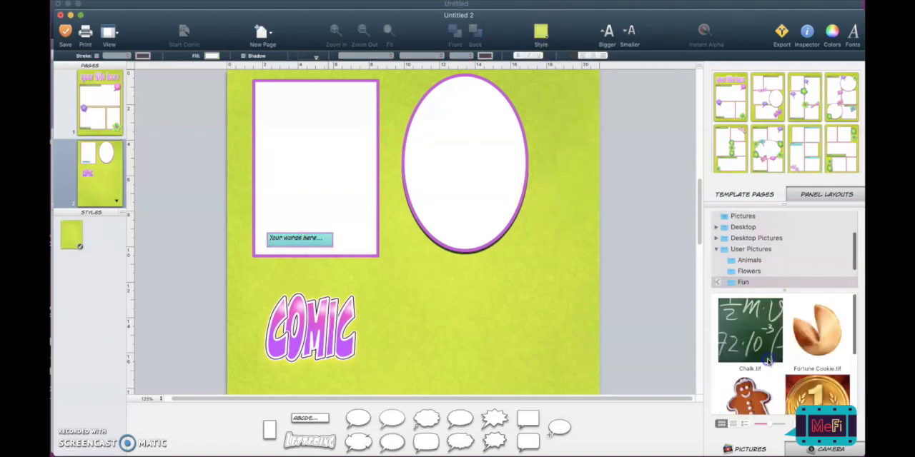
{"action": "left_click_drag", "start_coordinate": [749, 396], "coordinate": [474, 157]}
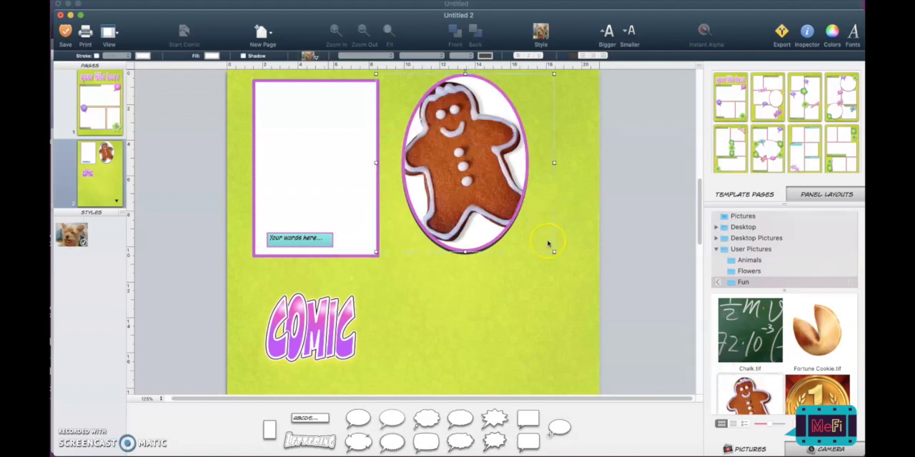
{"action": "scroll", "coordinate": [517, 363], "scroll_direction": "up", "scroll_amount": 5}
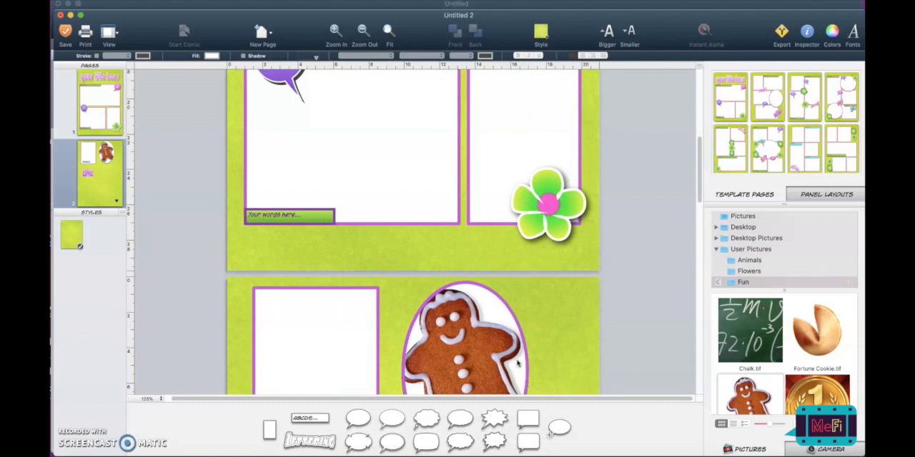
{"action": "scroll", "coordinate": [518, 363], "scroll_direction": "down", "scroll_amount": 8}
{"action": "scroll", "coordinate": [517, 363], "scroll_direction": "up", "scroll_amount": 2}
{"action": "scroll", "coordinate": [518, 363], "scroll_direction": "up", "scroll_amount": 4}
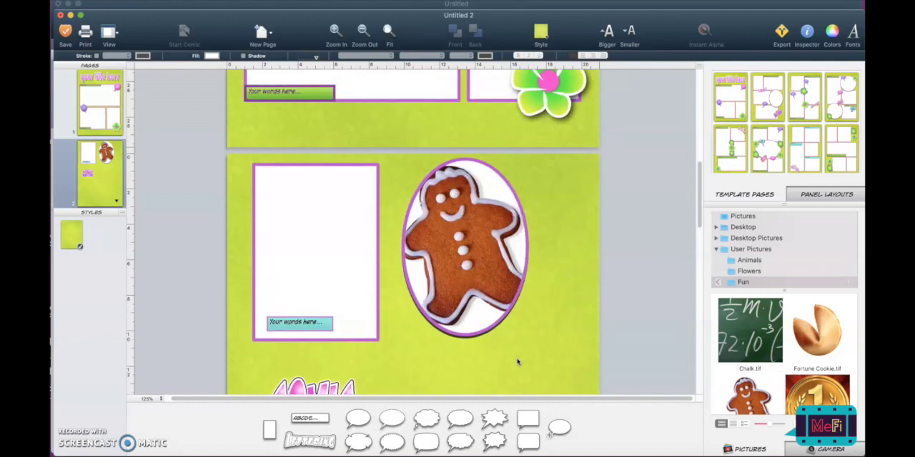
{"action": "scroll", "coordinate": [517, 362], "scroll_direction": "down", "scroll_amount": 3}
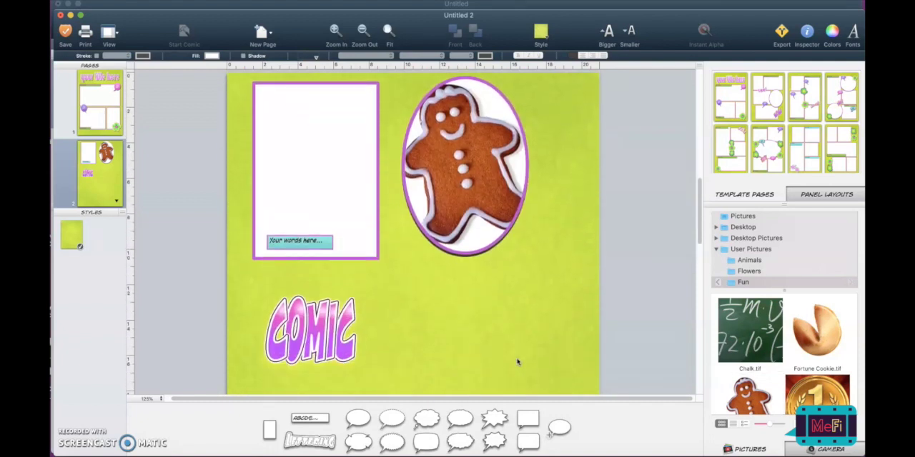
{"action": "scroll", "coordinate": [518, 362], "scroll_direction": "up", "scroll_amount": 6}
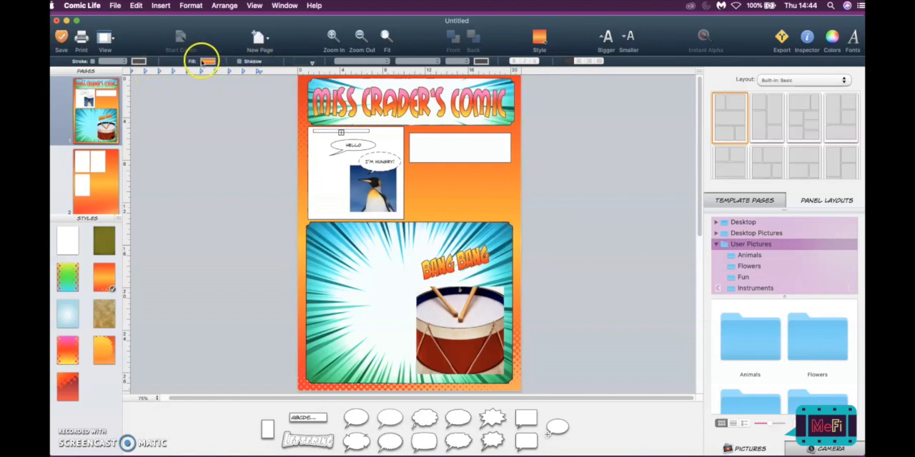
- Give the empty white panel beside the penguin panel a thicker outline in pinkish red
{"action": "left_click", "coordinate": [450, 155]}
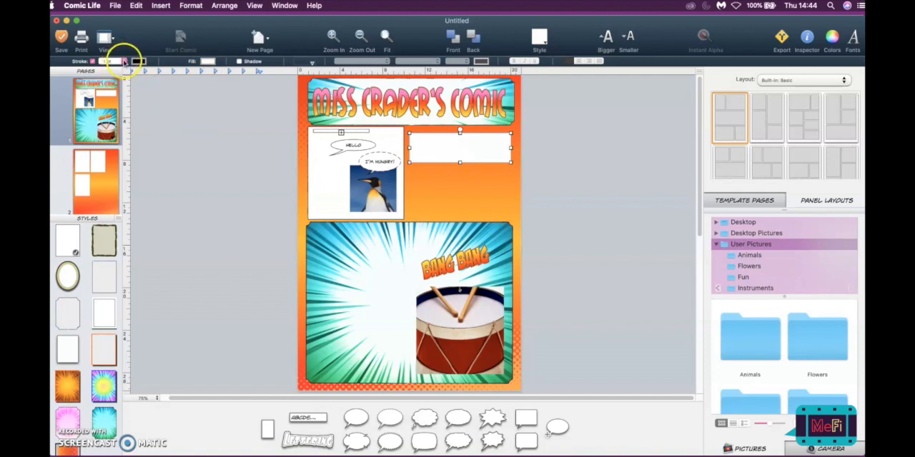
{"action": "left_click", "coordinate": [124, 62]}
{"action": "left_click", "coordinate": [107, 120]}
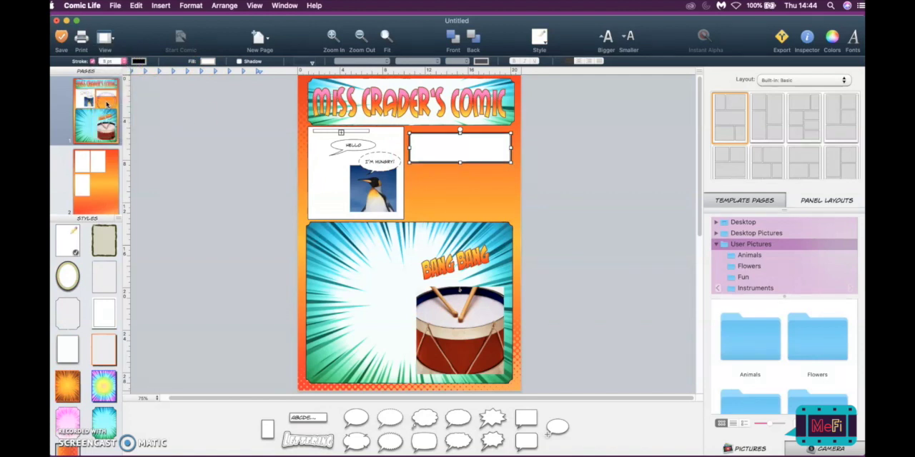
{"action": "left_click", "coordinate": [482, 194]}
{"action": "left_click", "coordinate": [470, 142]}
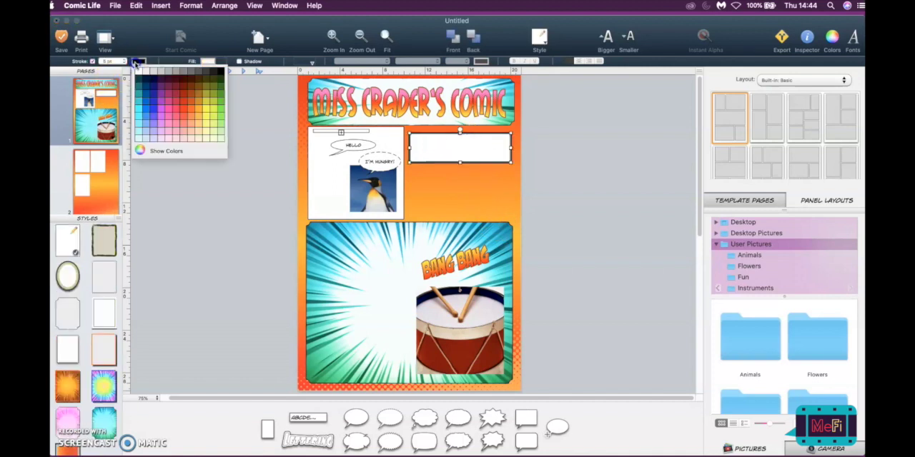
{"action": "left_click", "coordinate": [176, 117]}
{"action": "left_click", "coordinate": [466, 169]}
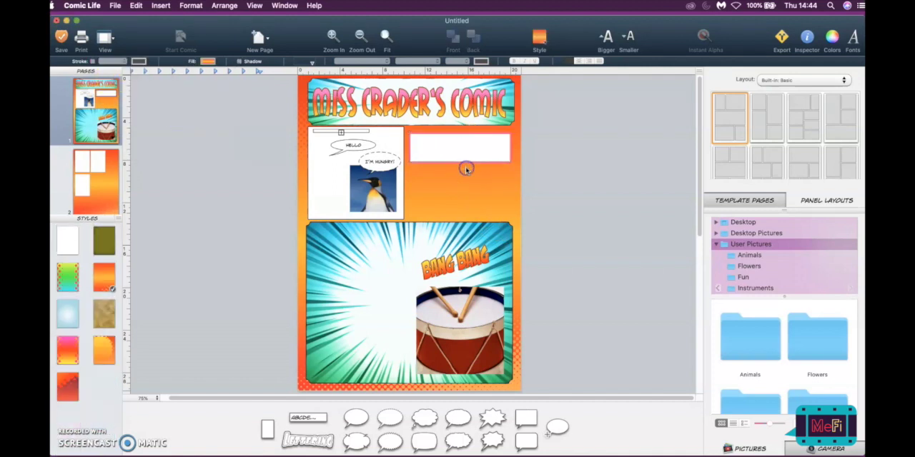
- Fill the panel beside the penguin panel with purple, and look over the panel styles offered without choosing one
{"action": "left_click", "coordinate": [472, 147]}
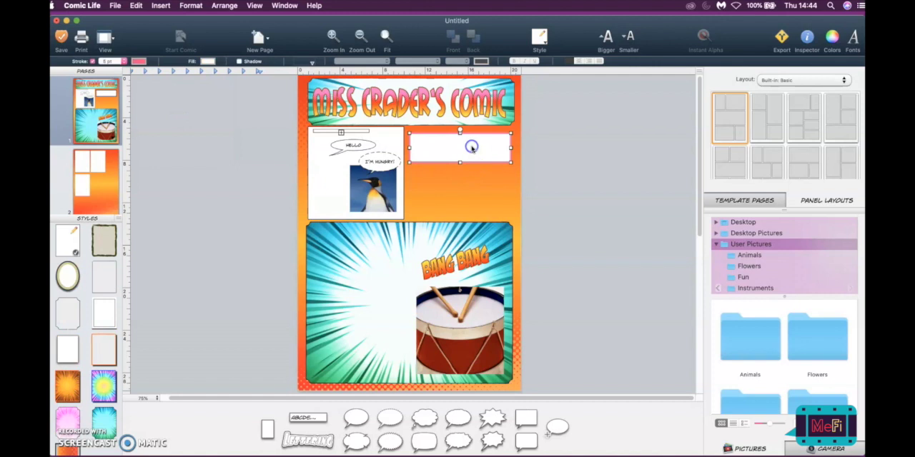
{"action": "left_click", "coordinate": [209, 61]}
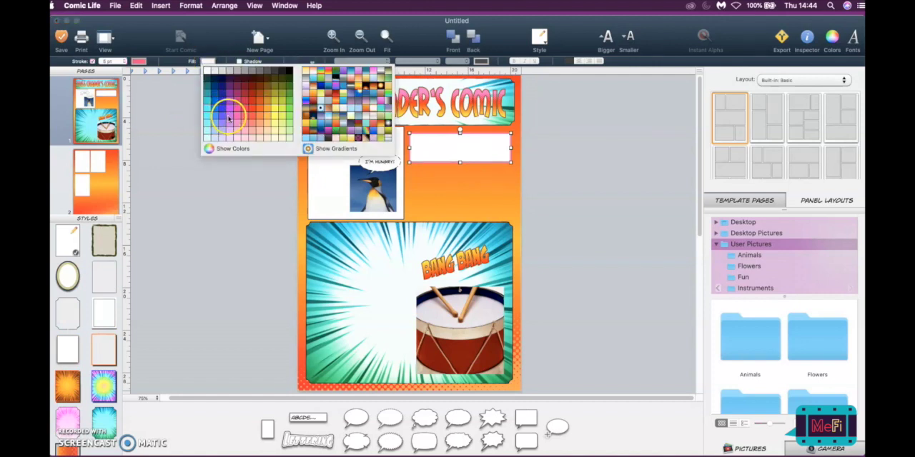
{"action": "left_click", "coordinate": [229, 119]}
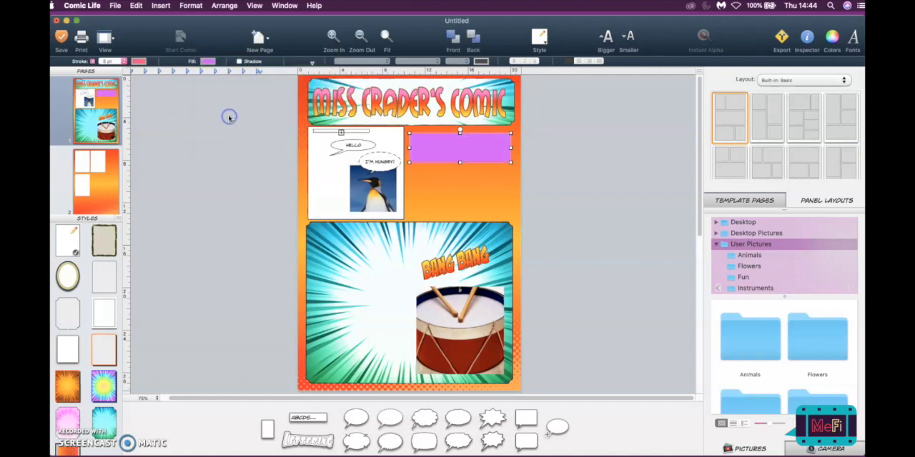
{"action": "left_click", "coordinate": [542, 42]}
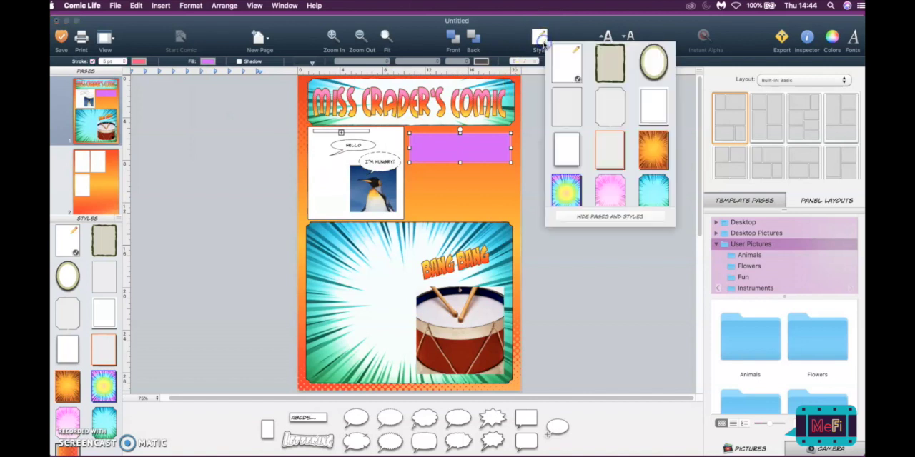
{"action": "left_click", "coordinate": [492, 173]}
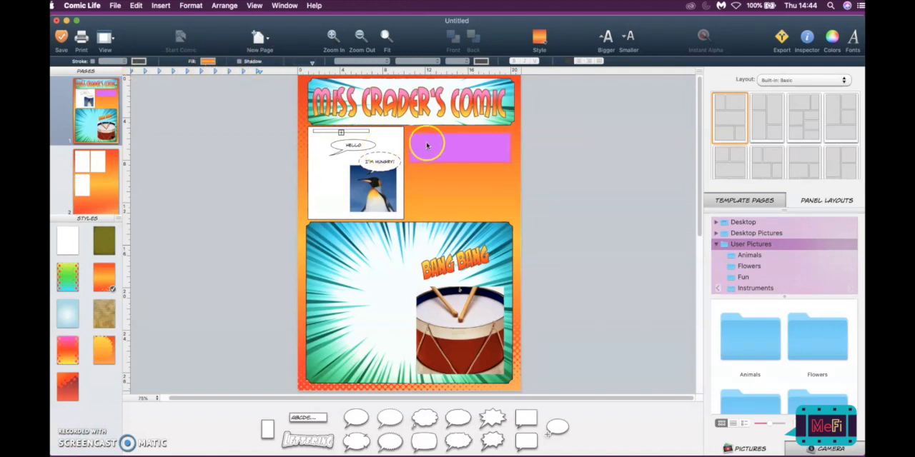
- Try a drop shadow on the purple panel and remove it
{"action": "left_click", "coordinate": [426, 143]}
{"action": "left_click", "coordinate": [240, 61]}
{"action": "left_click", "coordinate": [486, 184]}
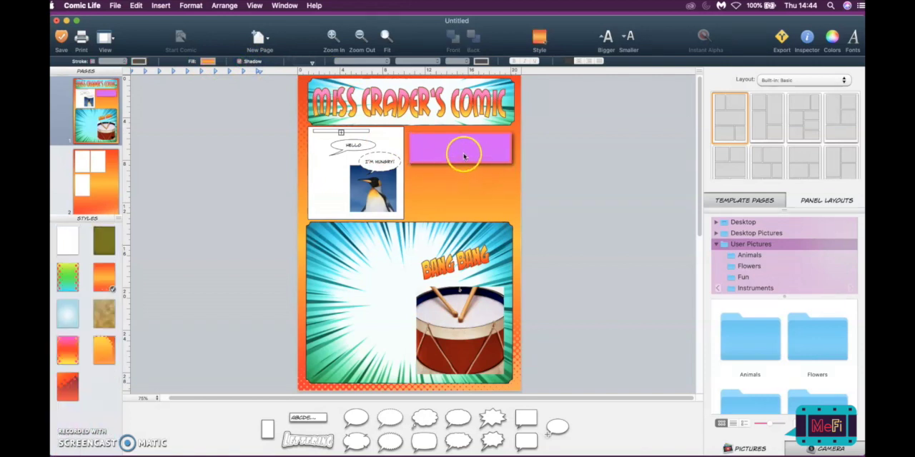
{"action": "left_click", "coordinate": [464, 156]}
{"action": "left_click", "coordinate": [239, 61]}
{"action": "left_click", "coordinate": [472, 194]}
{"action": "left_click", "coordinate": [479, 146]}
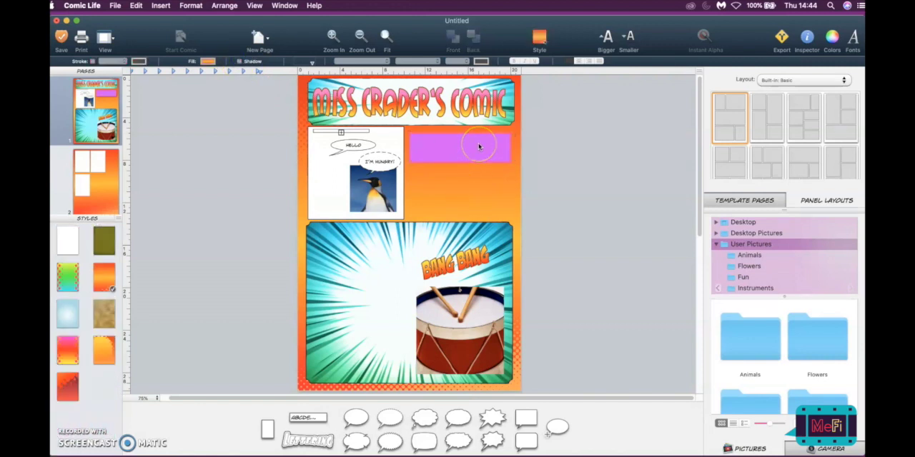
- Select the "HELLO" text in the speech balloon and examine its font and typeface choices, keeping Regular
{"action": "left_click", "coordinate": [354, 145]}
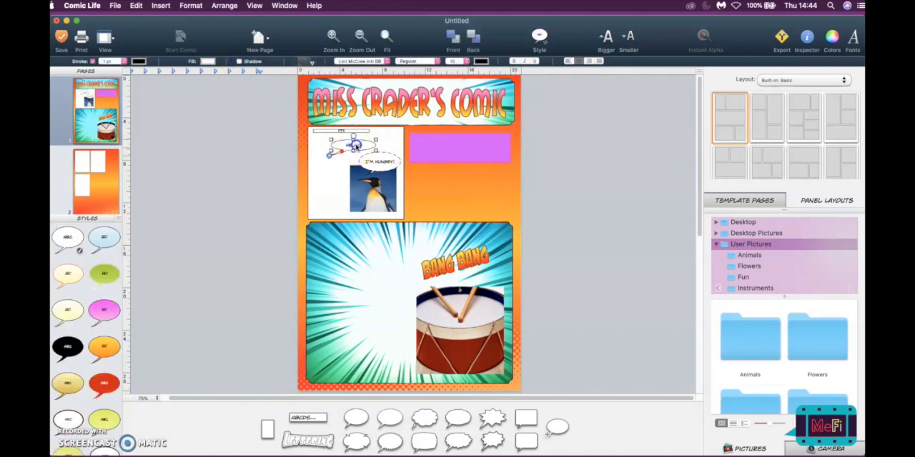
{"action": "double_click", "coordinate": [355, 145]}
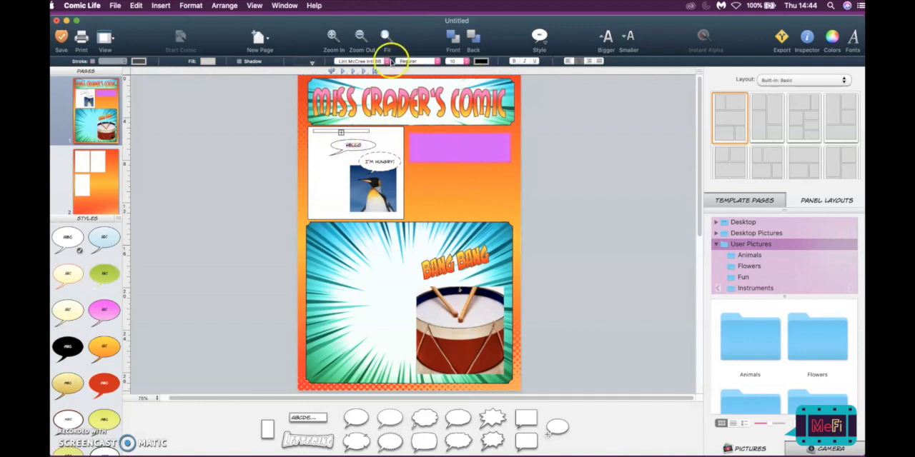
{"action": "left_click", "coordinate": [372, 61]}
{"action": "left_click", "coordinate": [372, 62]}
{"action": "left_click", "coordinate": [415, 61]}
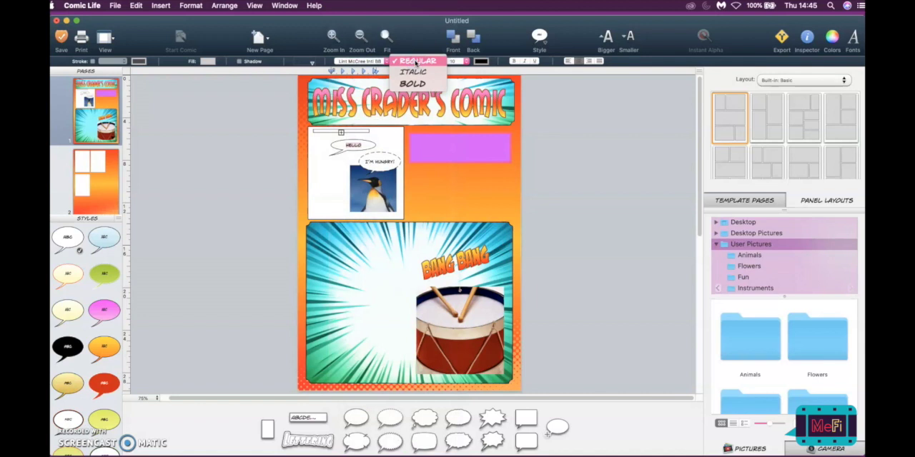
{"action": "left_click", "coordinate": [414, 61]}
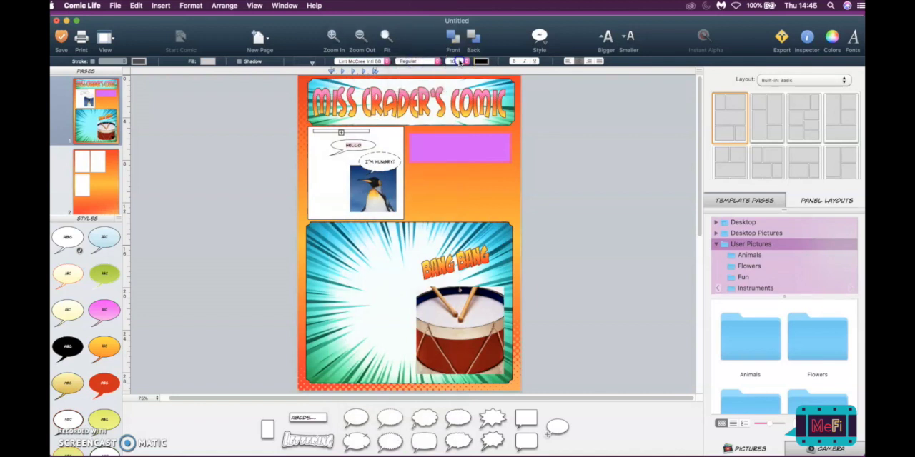
- Set the "HELLO" text to size 13 and color it blue
{"action": "left_click", "coordinate": [457, 62]}
{"action": "left_click", "coordinate": [462, 104]}
{"action": "left_click", "coordinate": [465, 62]}
{"action": "left_click", "coordinate": [463, 44]}
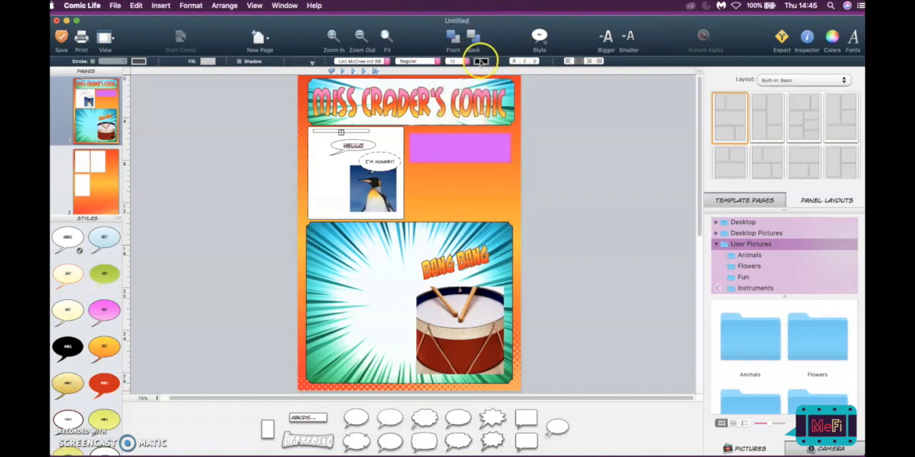
{"action": "left_click", "coordinate": [481, 61]}
{"action": "left_click", "coordinate": [500, 116]}
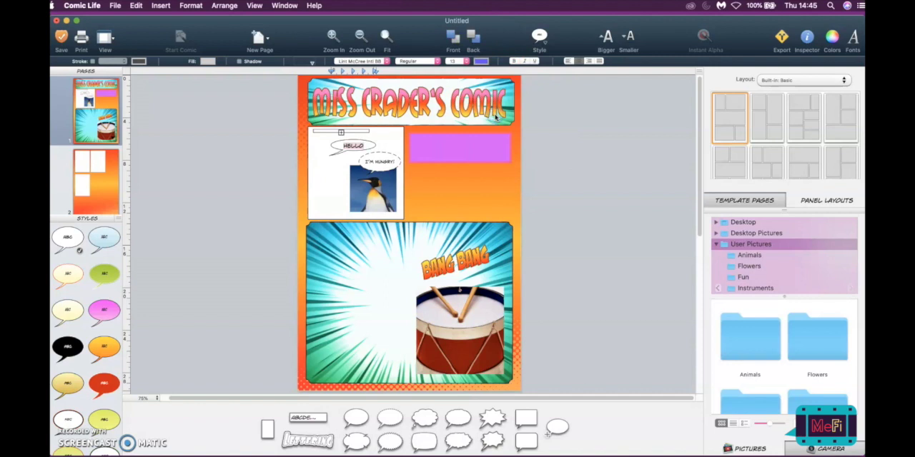
- Apply bold, italic and underline to the "HELLO" text, try different alignments and align it left
{"action": "left_click", "coordinate": [513, 62]}
{"action": "left_click", "coordinate": [526, 62]}
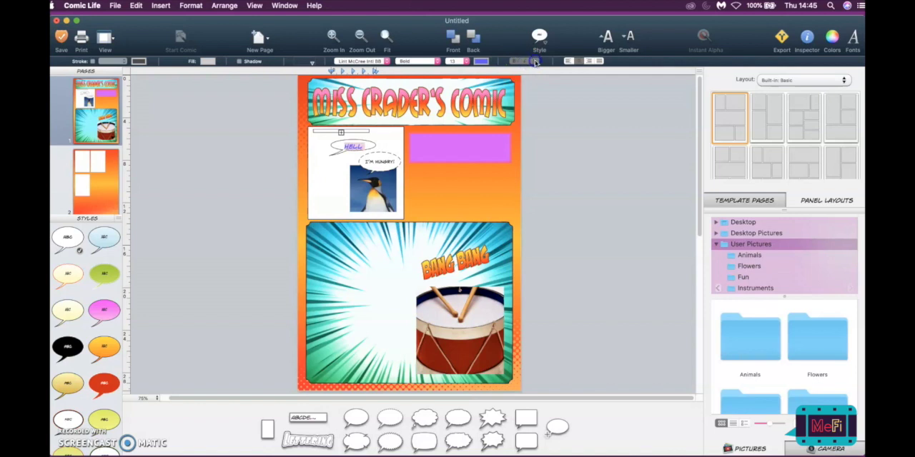
{"action": "left_click", "coordinate": [584, 61]}
{"action": "left_click", "coordinate": [579, 62]}
{"action": "left_click", "coordinate": [582, 61]}
{"action": "left_click", "coordinate": [569, 62]}
{"action": "left_click", "coordinate": [342, 168]}
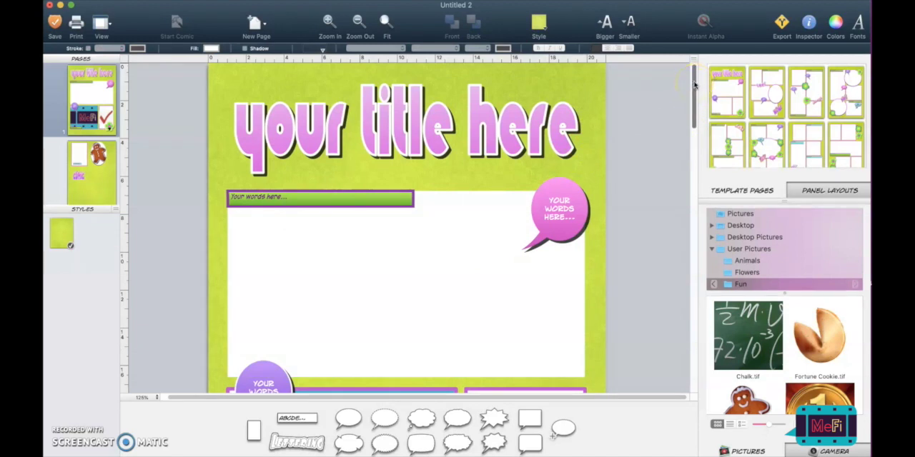
- In the Untitled 2 comic, move the red check mark picture from the small lower panel into the large panel
{"action": "left_click_drag", "start_coordinate": [694, 84], "coordinate": [696, 127]}
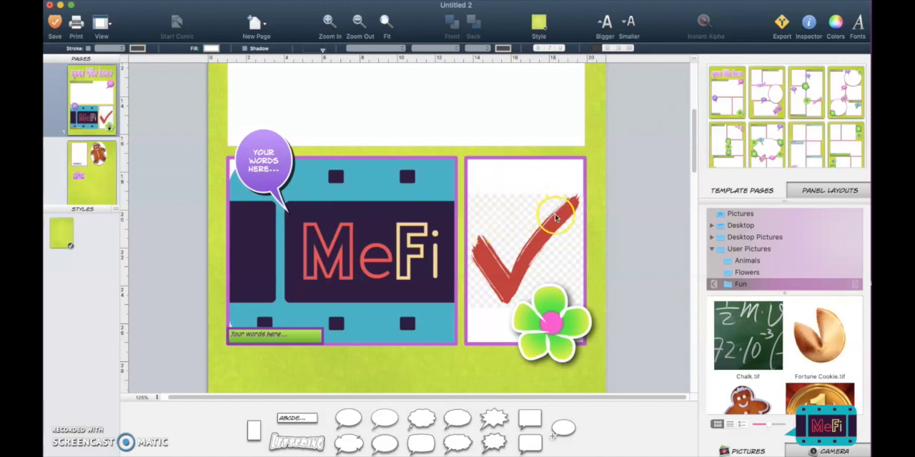
{"action": "left_click", "coordinate": [518, 219]}
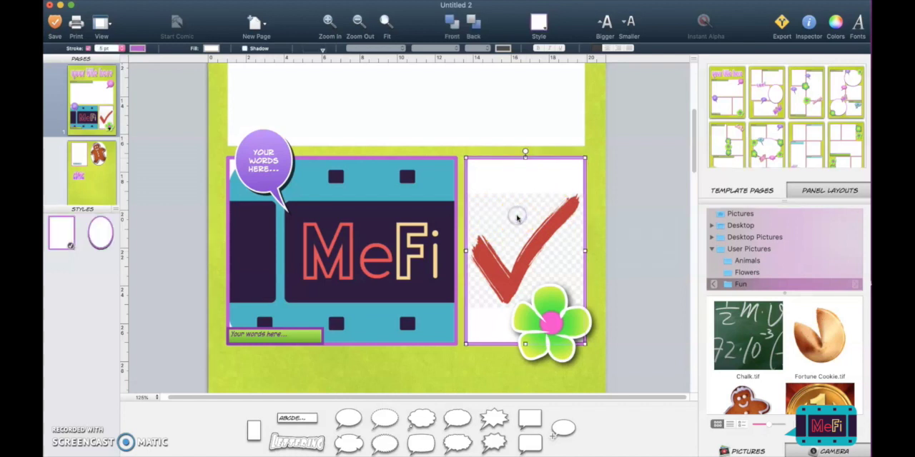
{"action": "left_click_drag", "start_coordinate": [524, 225], "coordinate": [510, 83]}
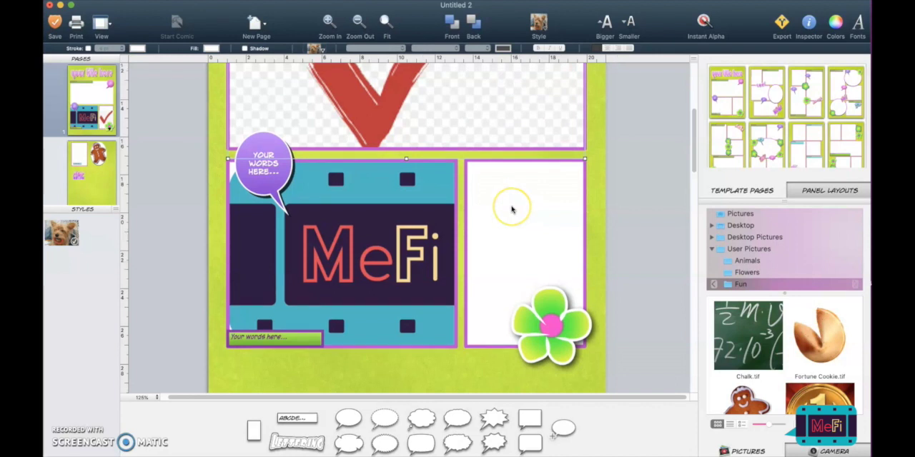
- Shrink the check mark picture to about 13 by 7 cm and center it in the large panel
{"action": "scroll", "coordinate": [511, 210], "scroll_direction": "up", "scroll_amount": 3}
{"action": "scroll", "coordinate": [510, 208], "scroll_direction": "up", "scroll_amount": 2}
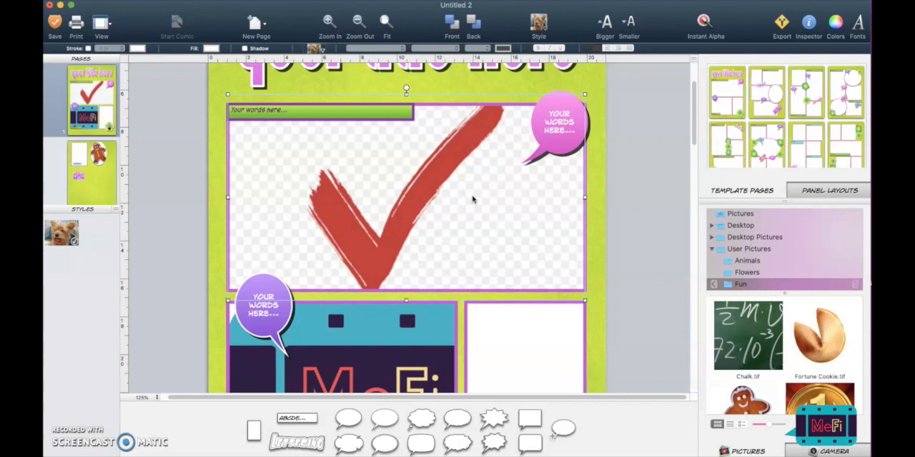
{"action": "left_click_drag", "start_coordinate": [584, 93], "coordinate": [517, 166]}
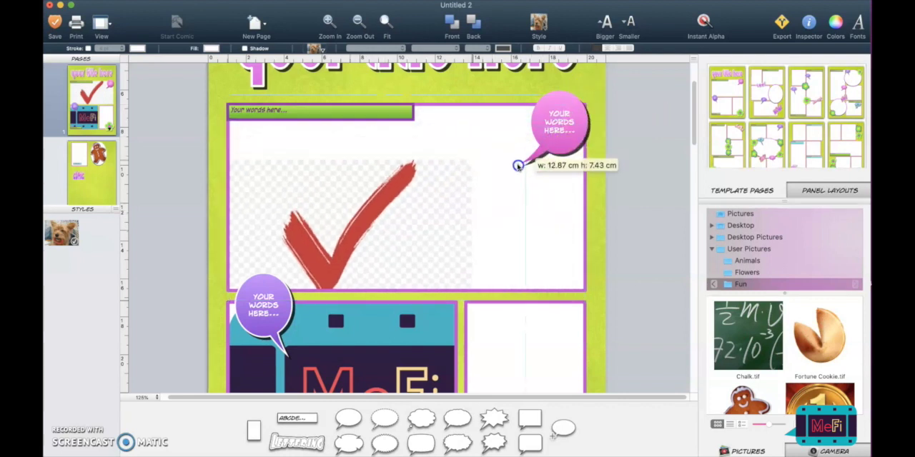
{"action": "left_click_drag", "start_coordinate": [422, 213], "coordinate": [471, 187]}
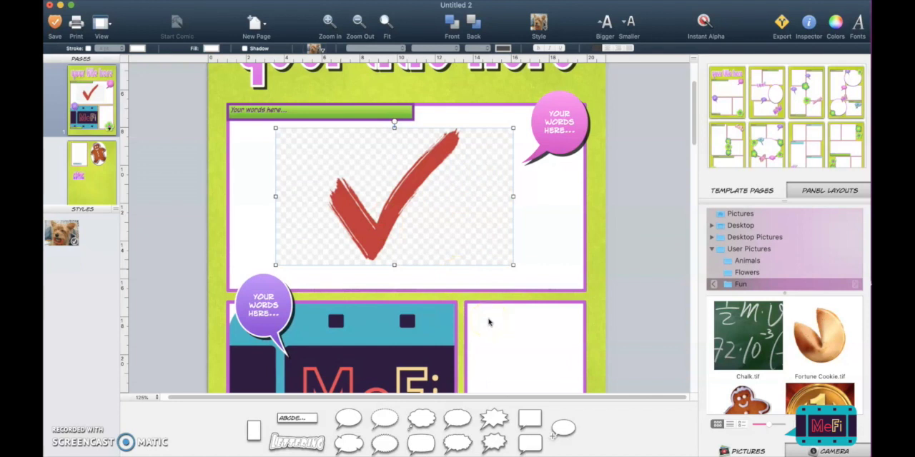
- Shrink the MeFi picture so it fits inside its panel and reposition it toward the panel's middle
{"action": "scroll", "coordinate": [489, 323], "scroll_direction": "down", "scroll_amount": 3}
{"action": "left_click", "coordinate": [404, 312]}
{"action": "left_click", "coordinate": [504, 250]}
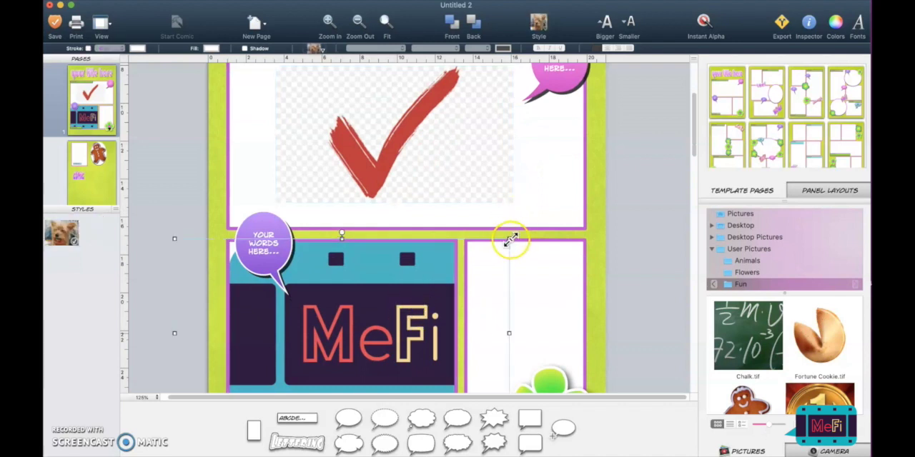
{"action": "left_click_drag", "start_coordinate": [484, 252], "coordinate": [408, 309]}
{"action": "left_click_drag", "start_coordinate": [351, 336], "coordinate": [397, 296]}
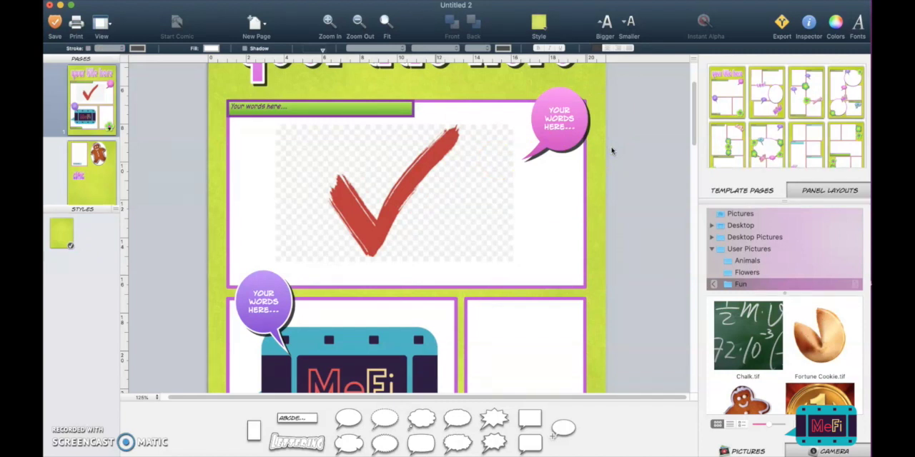
- Add the fortune cookie picture to the large panel over the check mark
{"action": "left_click_drag", "start_coordinate": [821, 335], "coordinate": [520, 219]}
{"action": "left_click", "coordinate": [444, 96]}
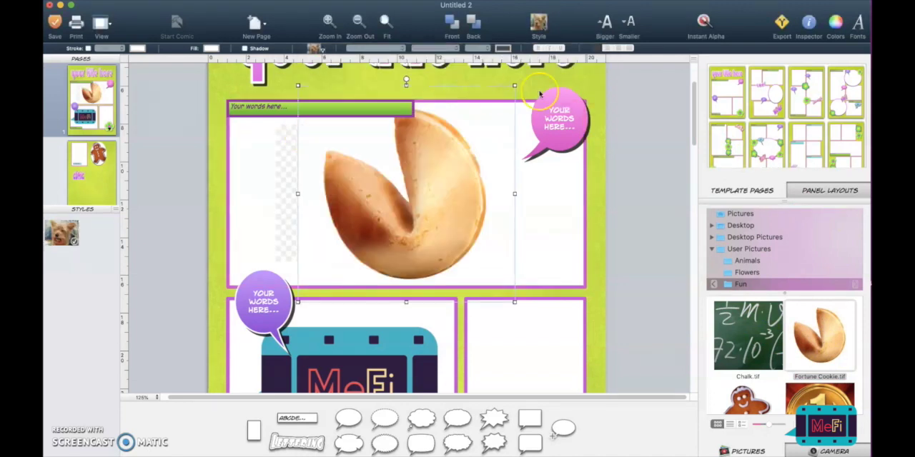
- Shrink the fortune cookie picture to about 6 by 6 cm and place it beside the check mark in the large panel
{"action": "left_click_drag", "start_coordinate": [514, 85], "coordinate": [407, 195]}
{"action": "left_click_drag", "start_coordinate": [366, 225], "coordinate": [523, 197]}
{"action": "left_click", "coordinate": [615, 168]}
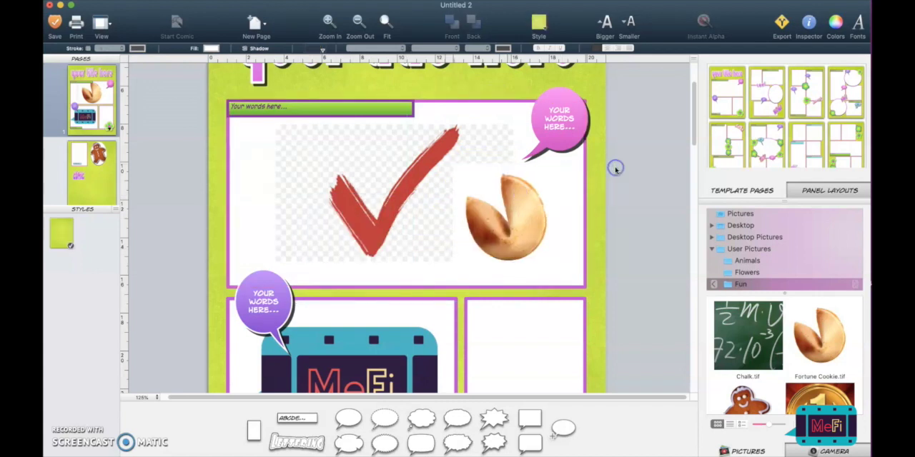
{"action": "left_click", "coordinate": [413, 136]}
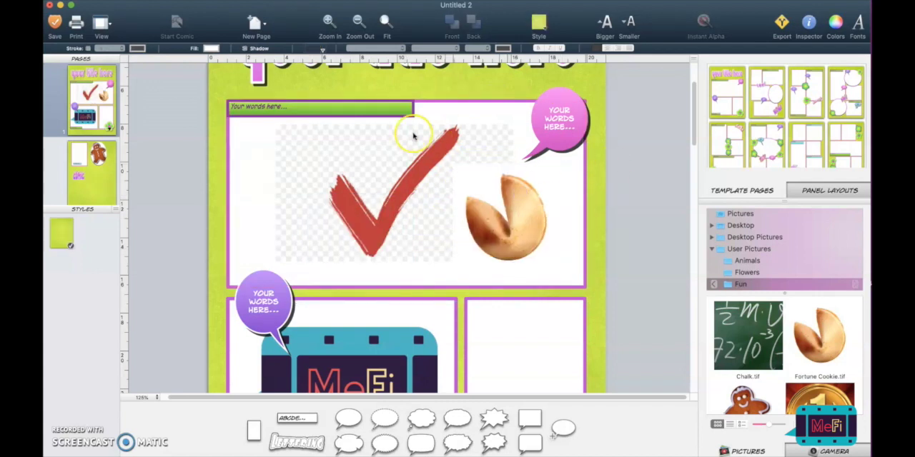
- Try moving the whole large panel together with the pictures in it, and undo the move
{"action": "left_click", "coordinate": [347, 164]}
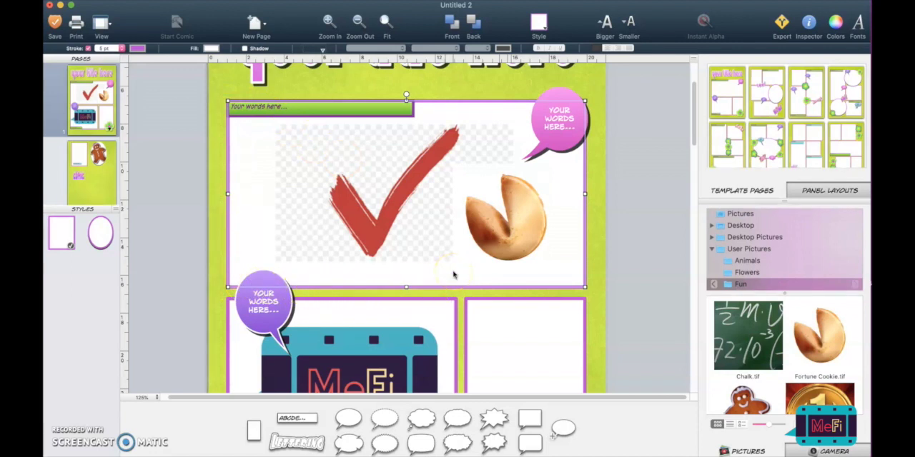
{"action": "left_click_drag", "start_coordinate": [455, 270], "coordinate": [497, 241]}
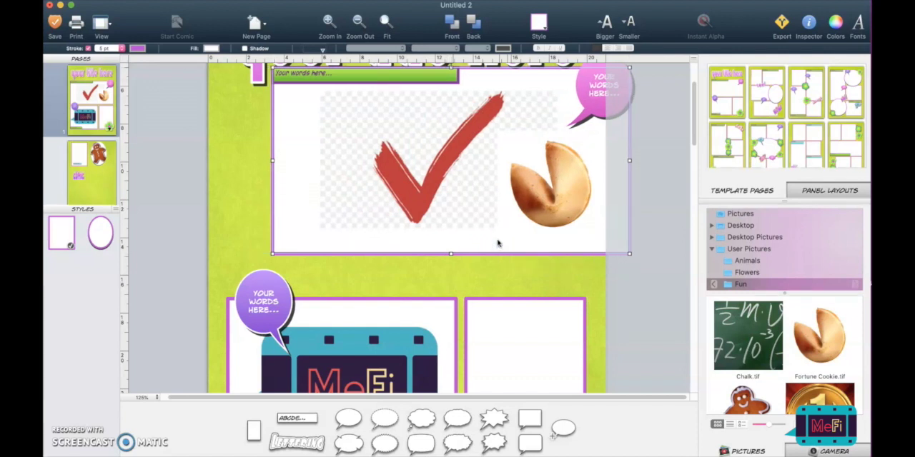
{"action": "left_click", "coordinate": [93, 0]}
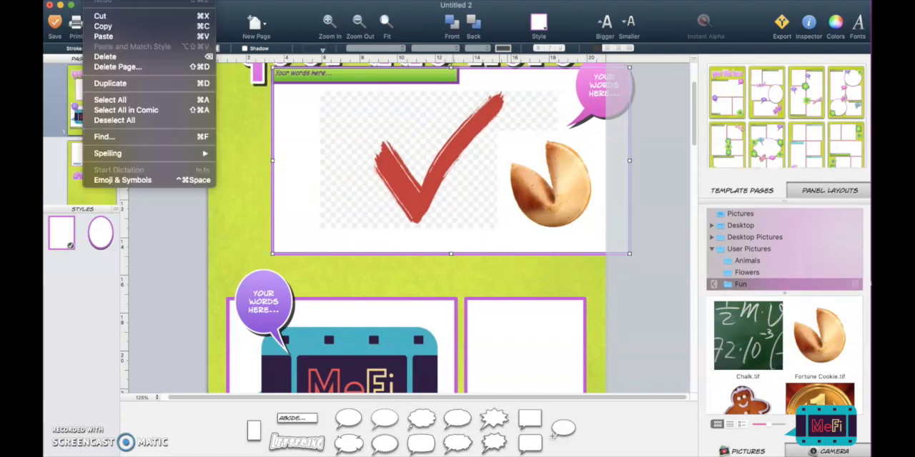
{"action": "left_click", "coordinate": [99, 0]}
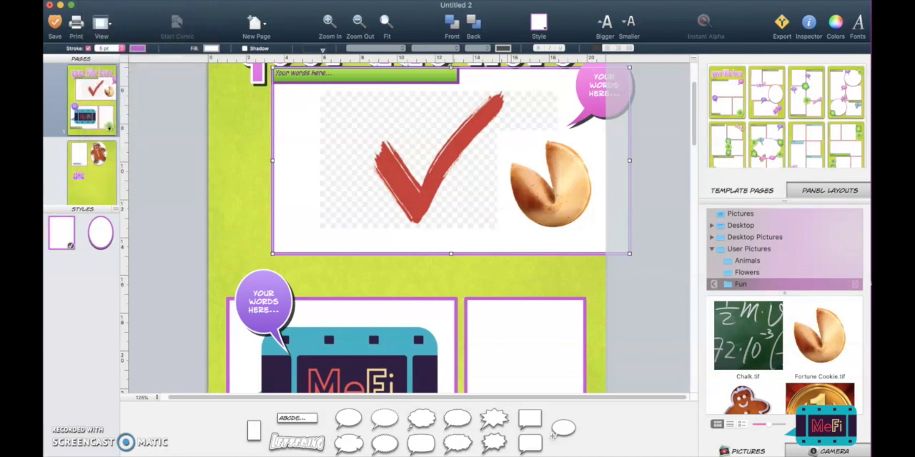
{"action": "left_click", "coordinate": [247, 161]}
{"action": "key", "text": "super+z"}
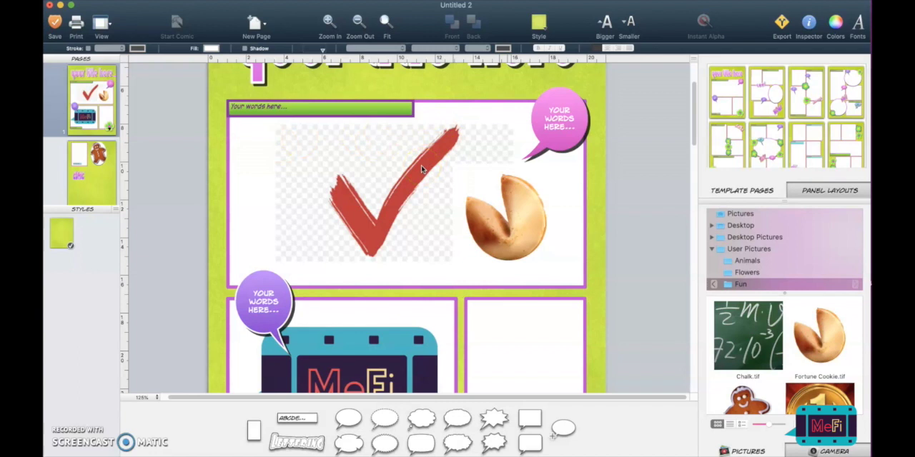
- Select the large panel, its check mark picture and its fortune cookie picture in turn to examine their individual frames
{"action": "left_click", "coordinate": [422, 169]}
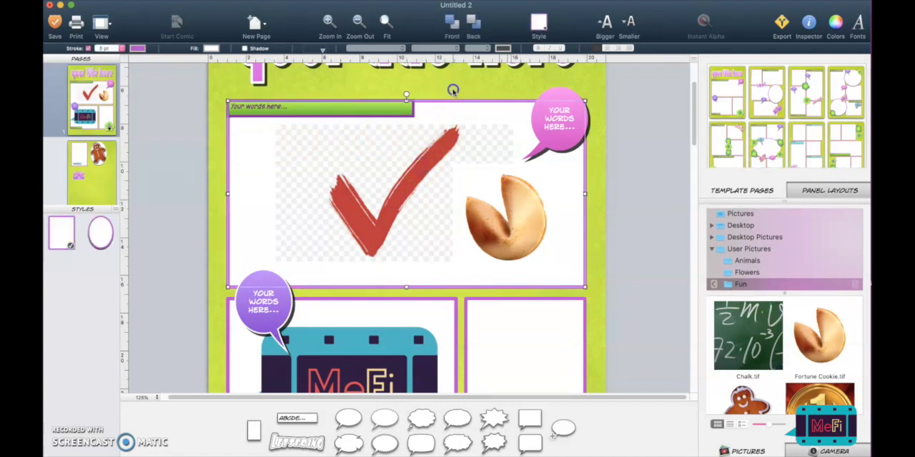
{"action": "left_click", "coordinate": [453, 89]}
{"action": "left_click", "coordinate": [408, 142]}
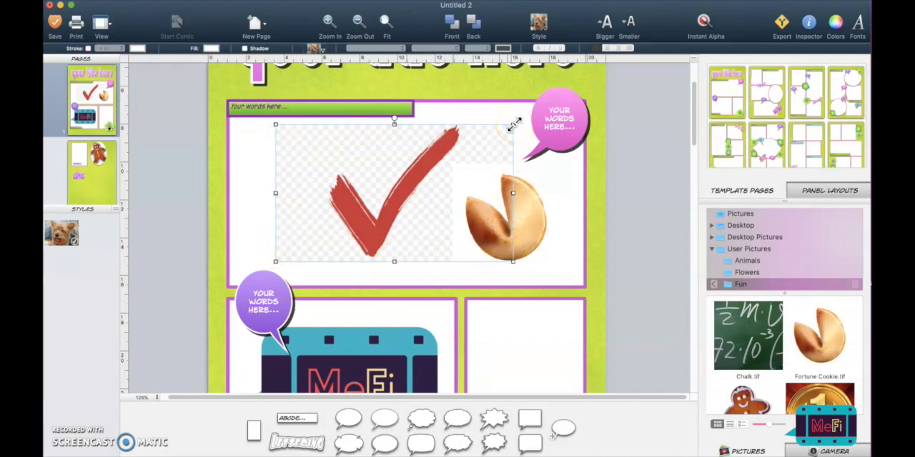
{"action": "left_click", "coordinate": [491, 261]}
{"action": "left_click", "coordinate": [521, 229]}
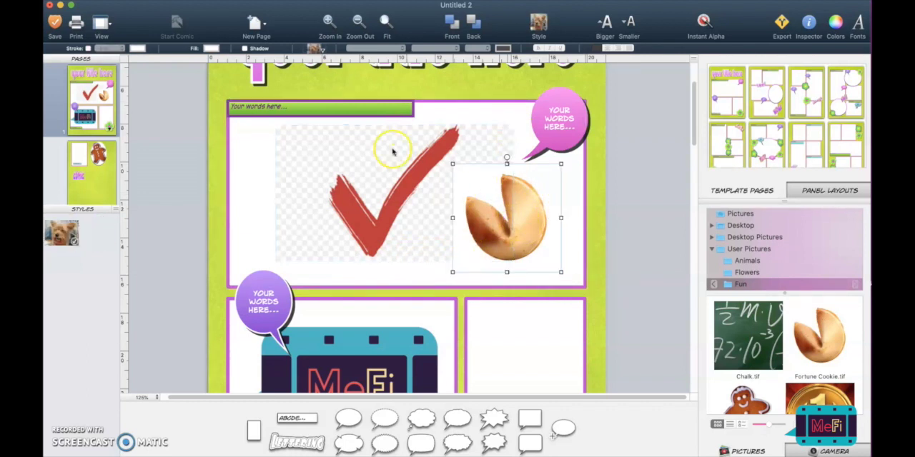
- Replace the placeholder words in the large panel's green caption with sample text and deselect the caption
{"action": "left_click", "coordinate": [369, 111]}
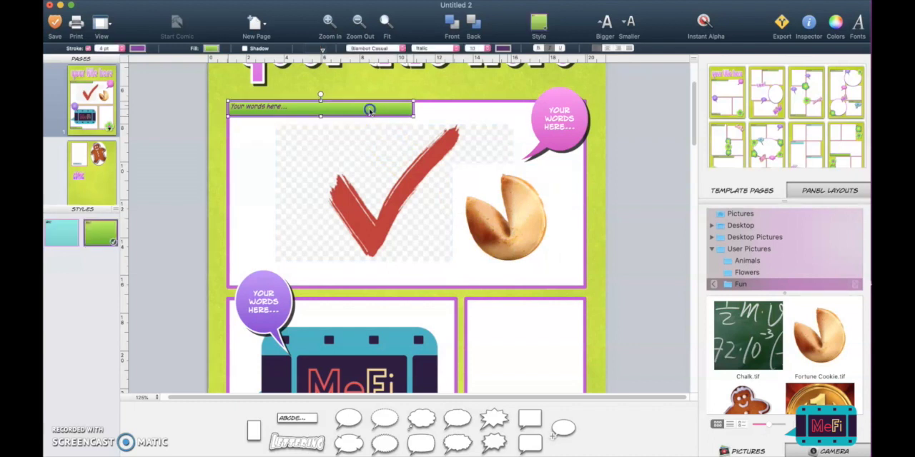
{"action": "left_click", "coordinate": [369, 111]}
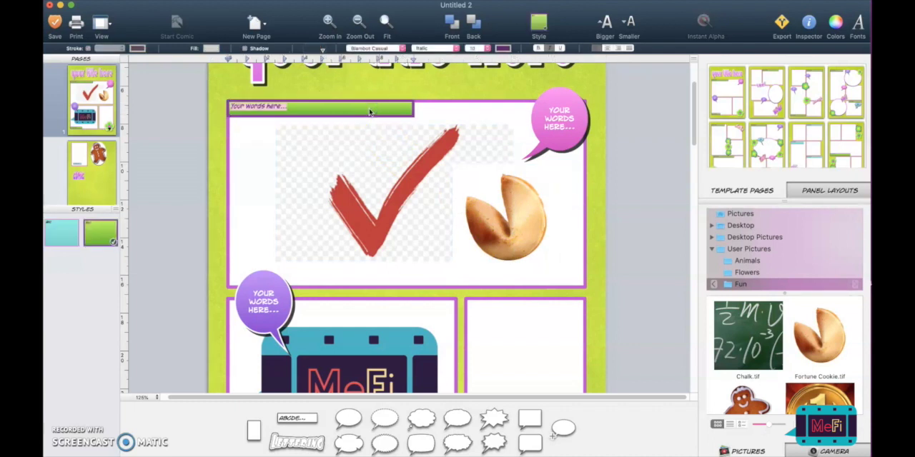
{"action": "left_click", "coordinate": [434, 108]}
{"action": "left_click", "coordinate": [412, 107]}
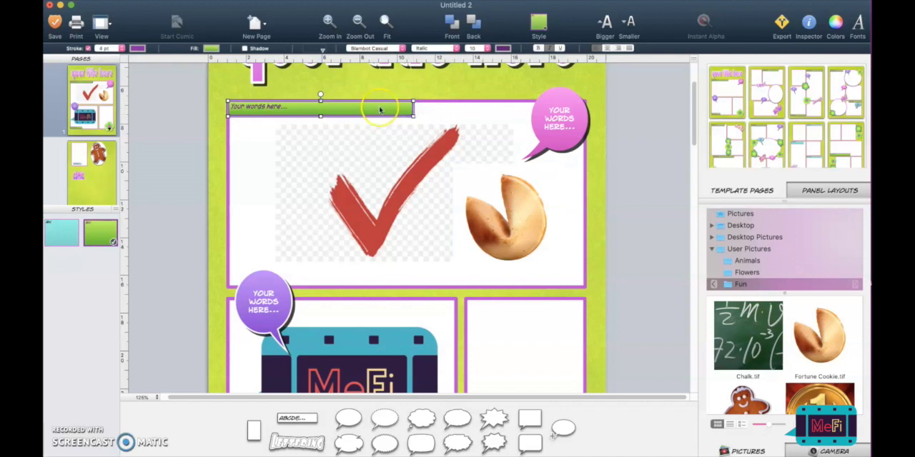
{"action": "double_click", "coordinate": [283, 107]}
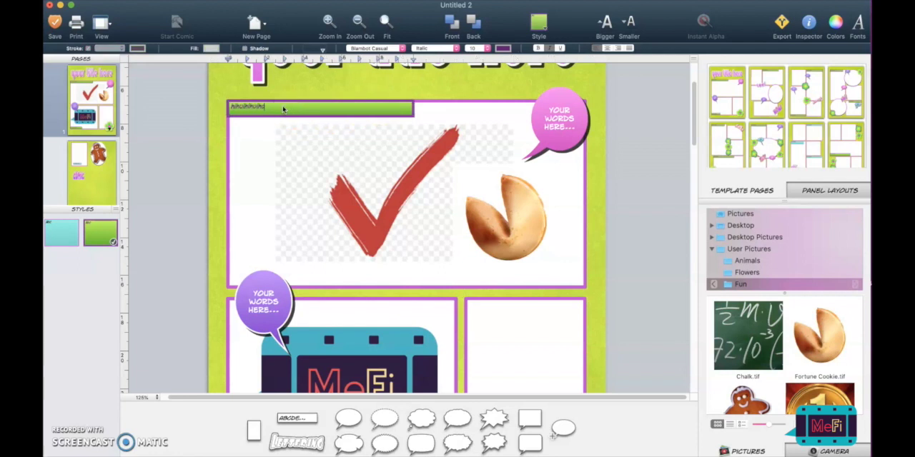
{"action": "left_click", "coordinate": [383, 87]}
{"action": "double_click", "coordinate": [372, 188]}
{"action": "left_click", "coordinate": [536, 205]}
{"action": "left_click", "coordinate": [536, 205]}
{"action": "left_click", "coordinate": [629, 157]}
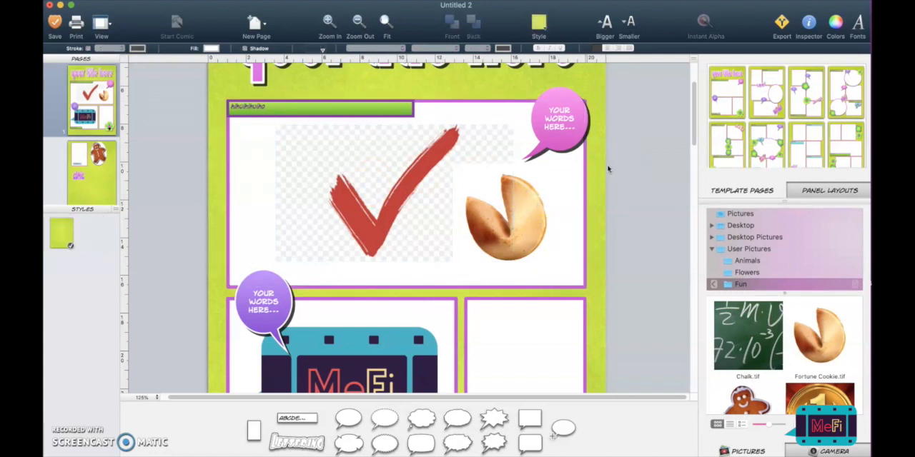
- Add the Chalk.tif picture to the large panel, partly over the check mark picture
{"action": "scroll", "coordinate": [608, 168], "scroll_direction": "down", "scroll_amount": 8}
{"action": "scroll", "coordinate": [608, 169], "scroll_direction": "up", "scroll_amount": 5}
{"action": "scroll", "coordinate": [609, 169], "scroll_direction": "up", "scroll_amount": 4}
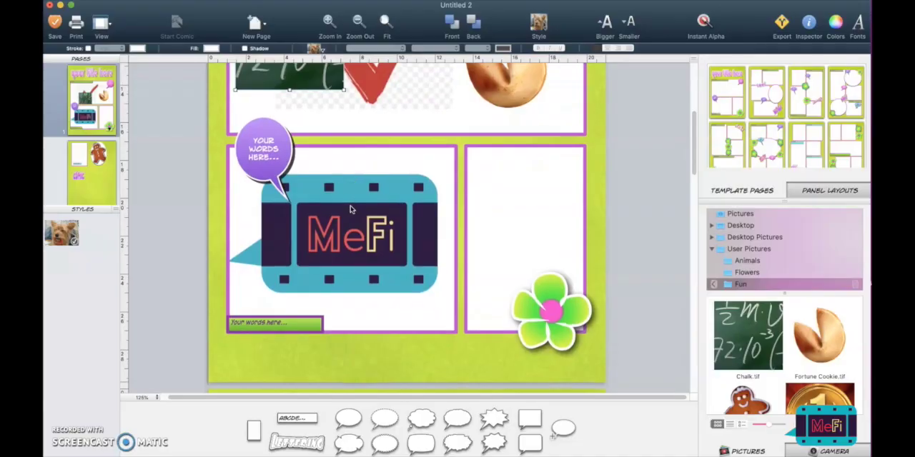
{"action": "left_click", "coordinate": [465, 139]}
- Replace the MeFi picture in the lower panel with the gold medal picture, and undo the replacement
{"action": "left_click_drag", "start_coordinate": [818, 399], "coordinate": [401, 237]}
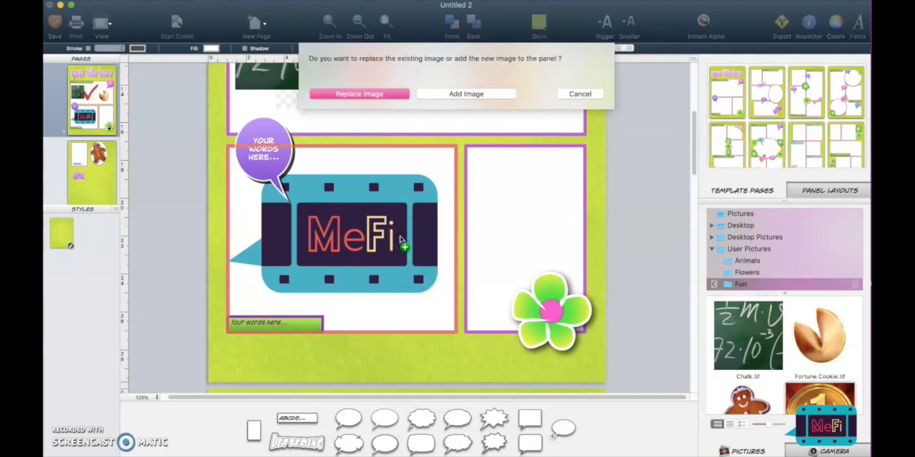
{"action": "left_click", "coordinate": [366, 96]}
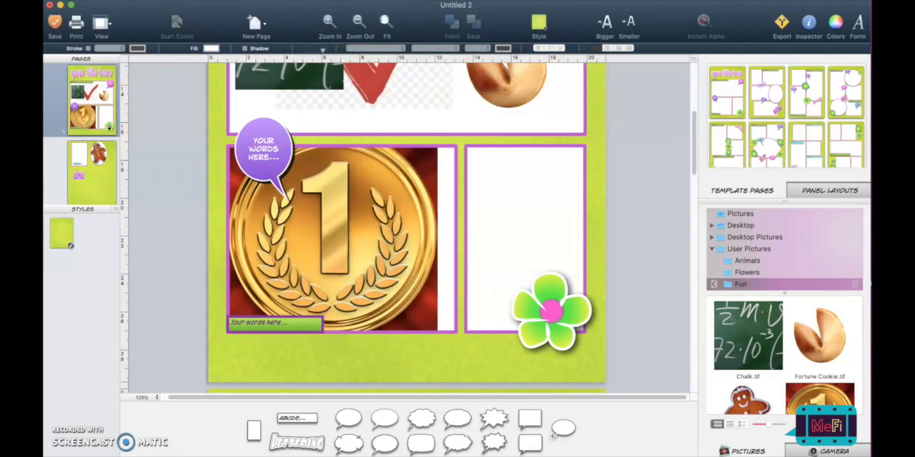
{"action": "left_click", "coordinate": [93, 1]}
{"action": "left_click", "coordinate": [105, 0]}
- Add the gold medal picture to the lower panel while keeping the existing MeFi picture
{"action": "left_click_drag", "start_coordinate": [819, 399], "coordinate": [429, 274]}
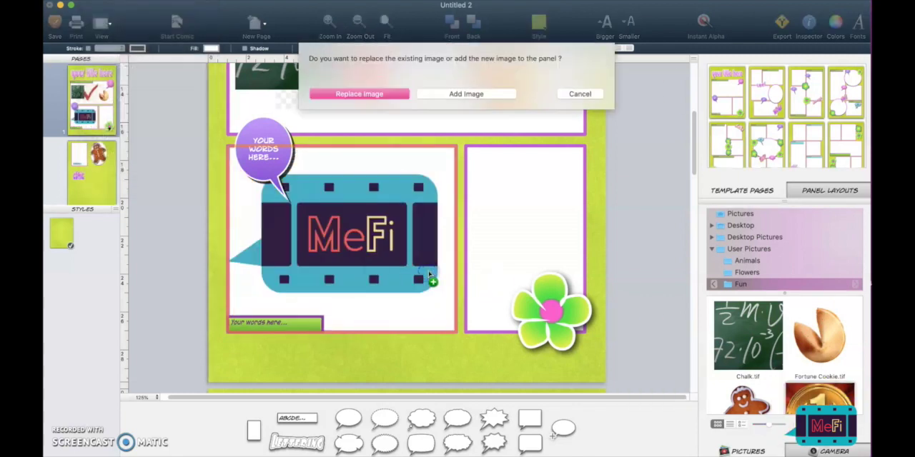
{"action": "left_click", "coordinate": [481, 93]}
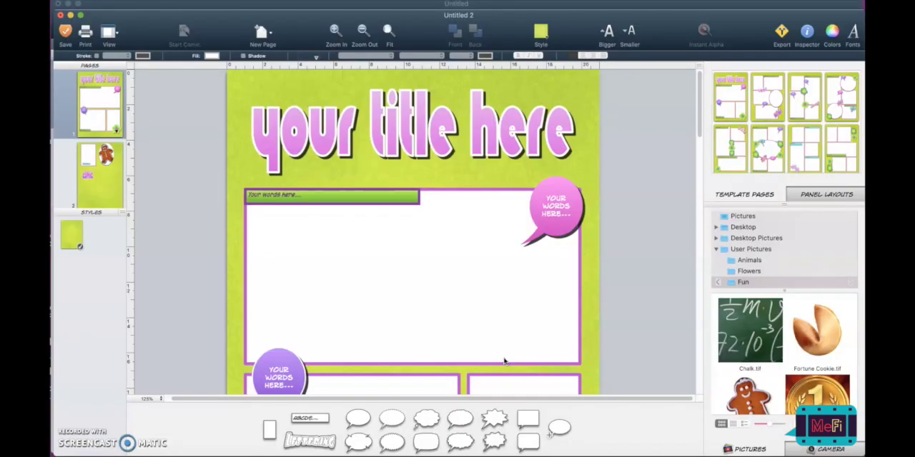
- Set up a PDF export of all the comic's pages with the image limit at 72 dpi
{"action": "left_click", "coordinate": [781, 33]}
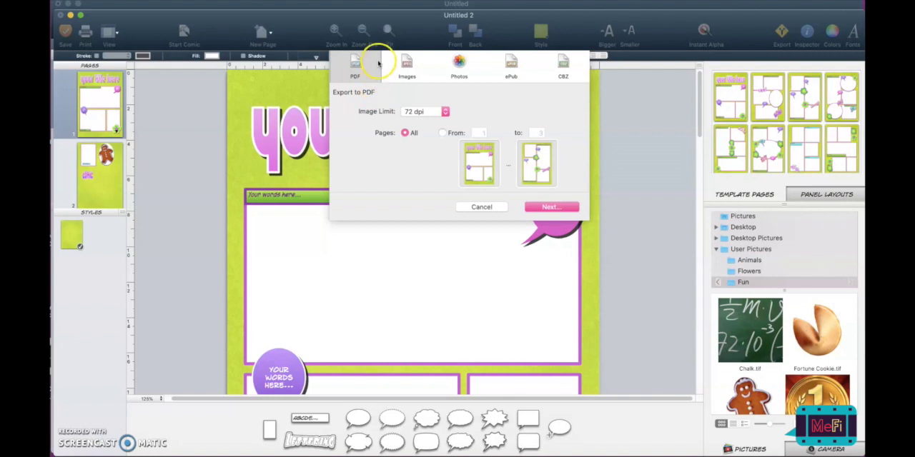
{"action": "left_click", "coordinate": [421, 113]}
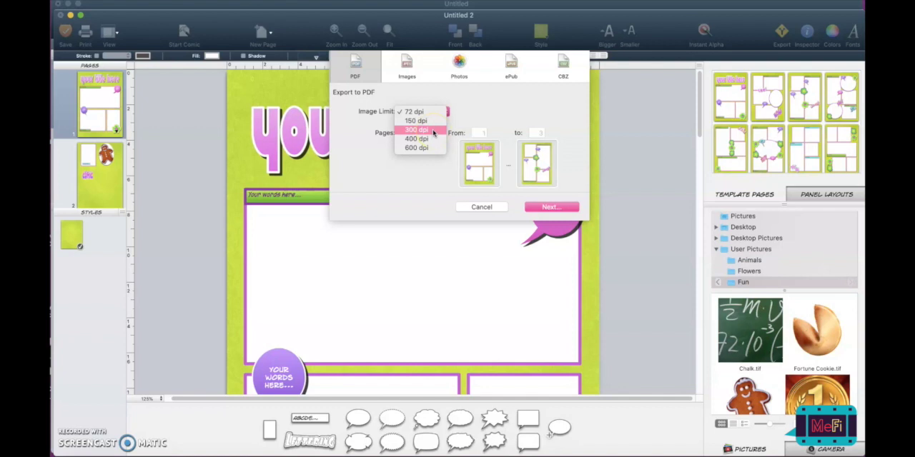
{"action": "left_click", "coordinate": [433, 113]}
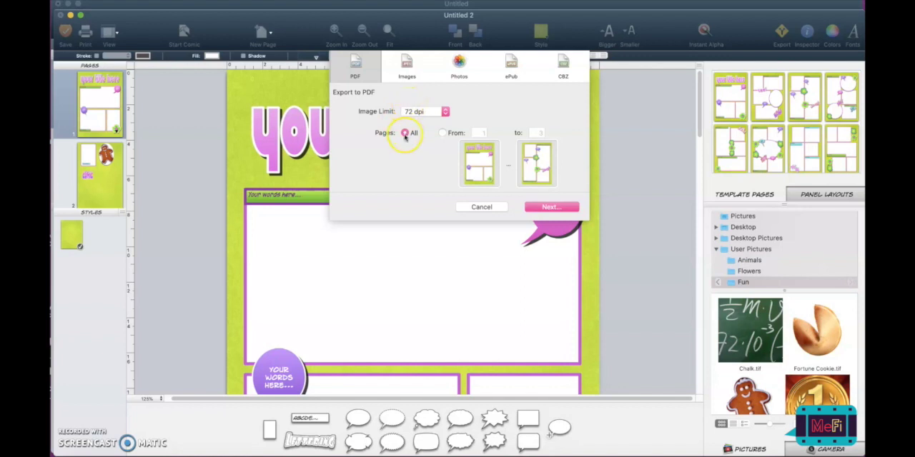
{"action": "left_click", "coordinate": [550, 207]}
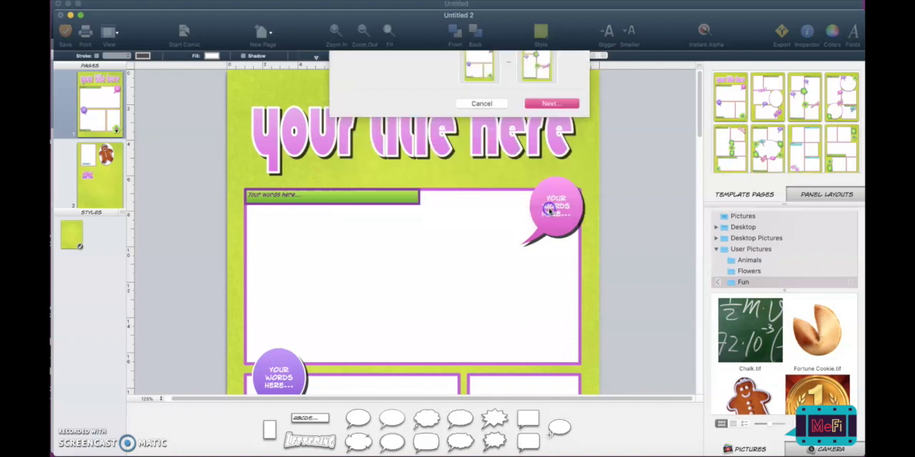
- Export the PDF to the Desktop under the name Comic Test
{"action": "left_click", "coordinate": [451, 63]}
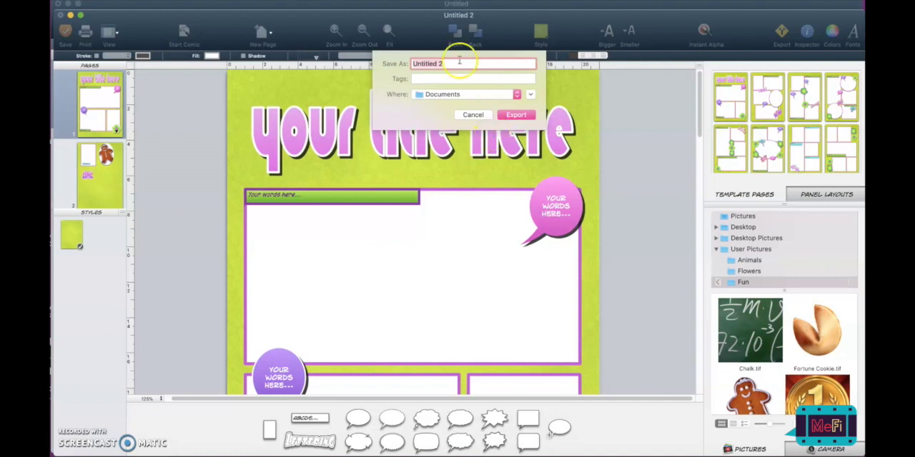
{"action": "left_click", "coordinate": [478, 96]}
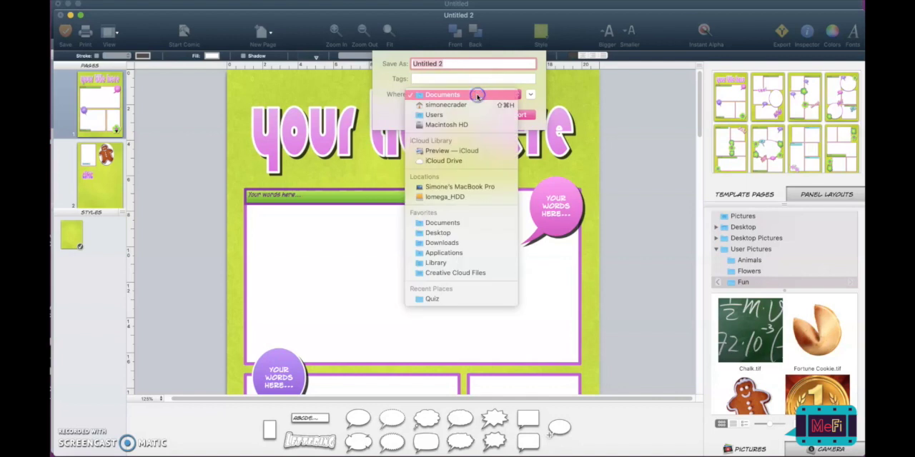
{"action": "left_click", "coordinate": [444, 234]}
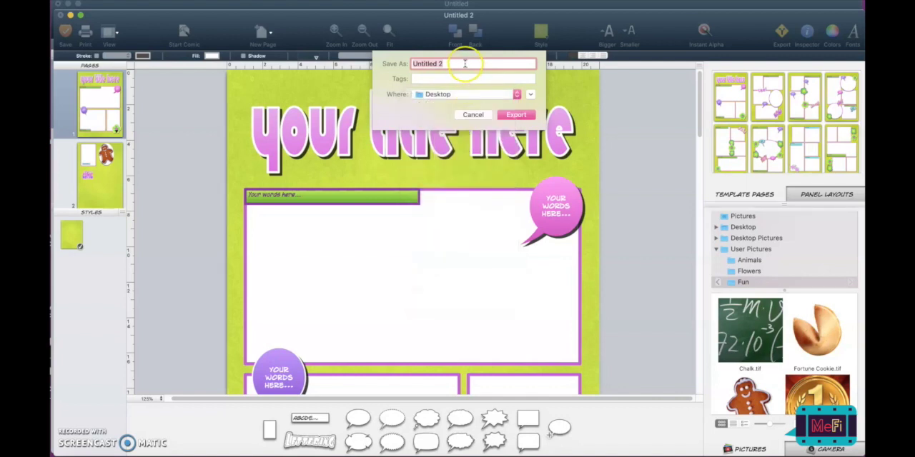
{"action": "type", "text": "Comic Test"}
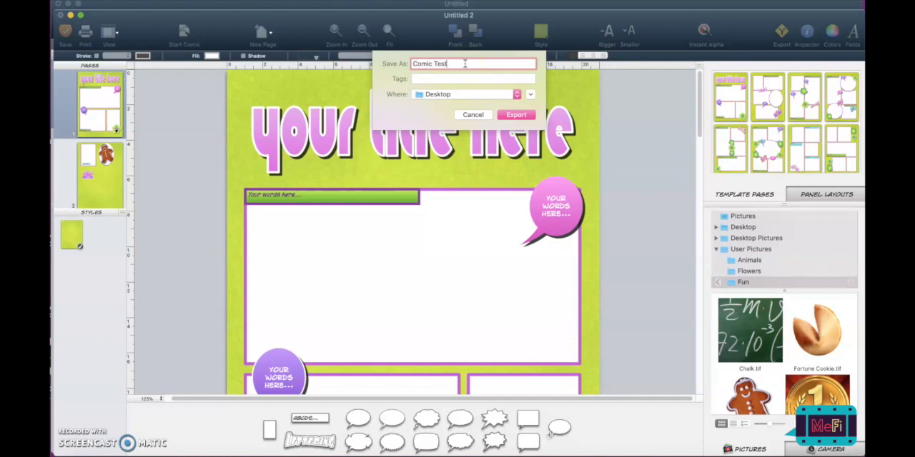
{"action": "key", "text": "Return"}
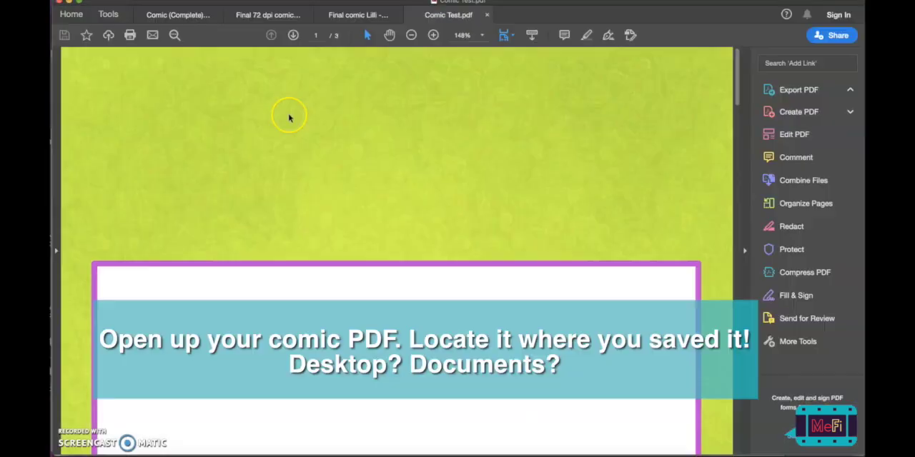
- Switch to Comic Test.pdf in Adobe Acrobat, reduce its zoom to 100% and look through the exported pages
{"action": "left_click", "coordinate": [411, 35]}
{"action": "left_click", "coordinate": [413, 35]}
{"action": "left_click", "coordinate": [745, 130]}
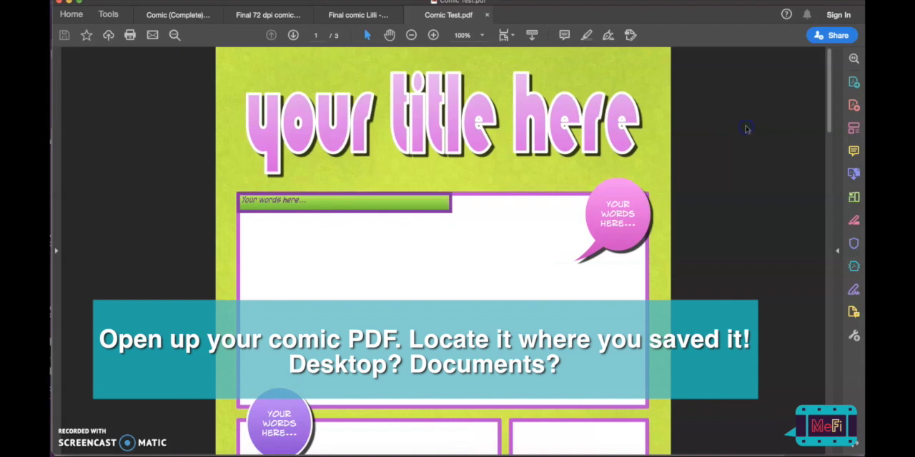
{"action": "scroll", "coordinate": [592, 130], "scroll_direction": "down", "scroll_amount": 15}
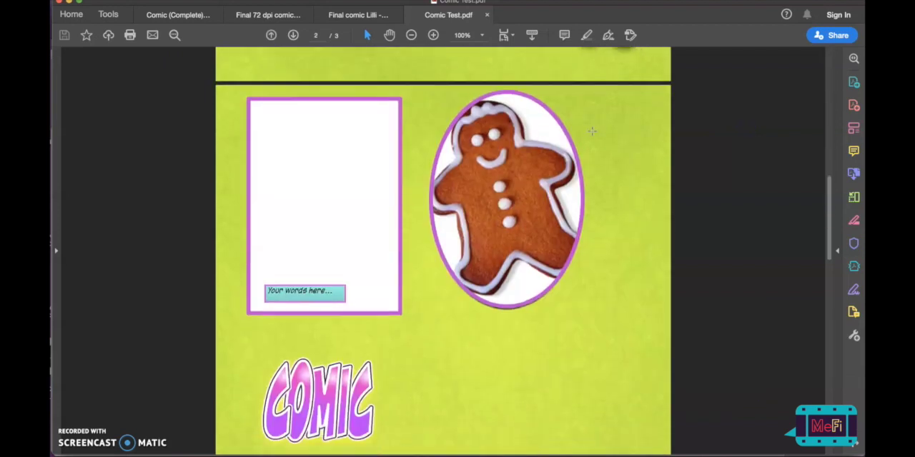
{"action": "scroll", "coordinate": [591, 131], "scroll_direction": "down", "scroll_amount": 6}
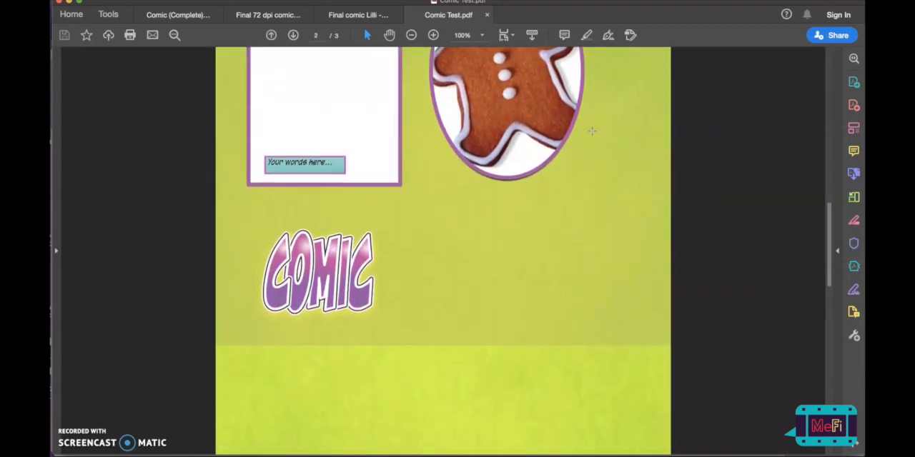
{"action": "scroll", "coordinate": [591, 131], "scroll_direction": "down", "scroll_amount": 5}
{"action": "scroll", "coordinate": [592, 131], "scroll_direction": "up", "scroll_amount": 20}
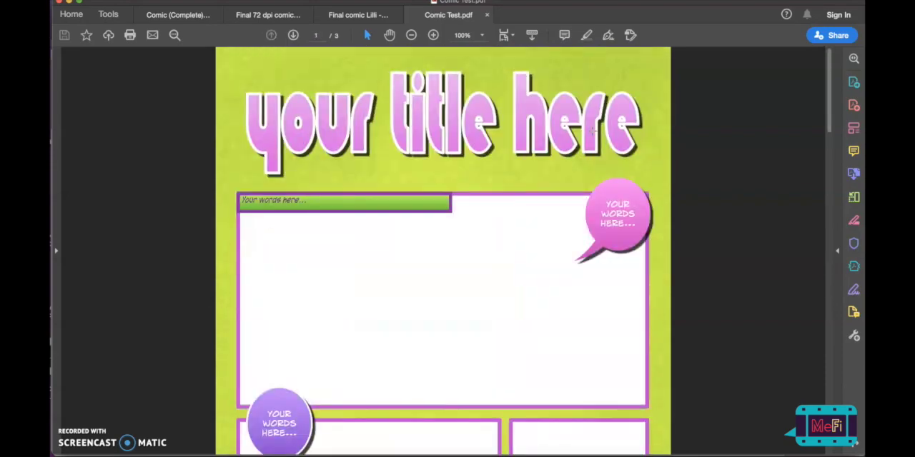